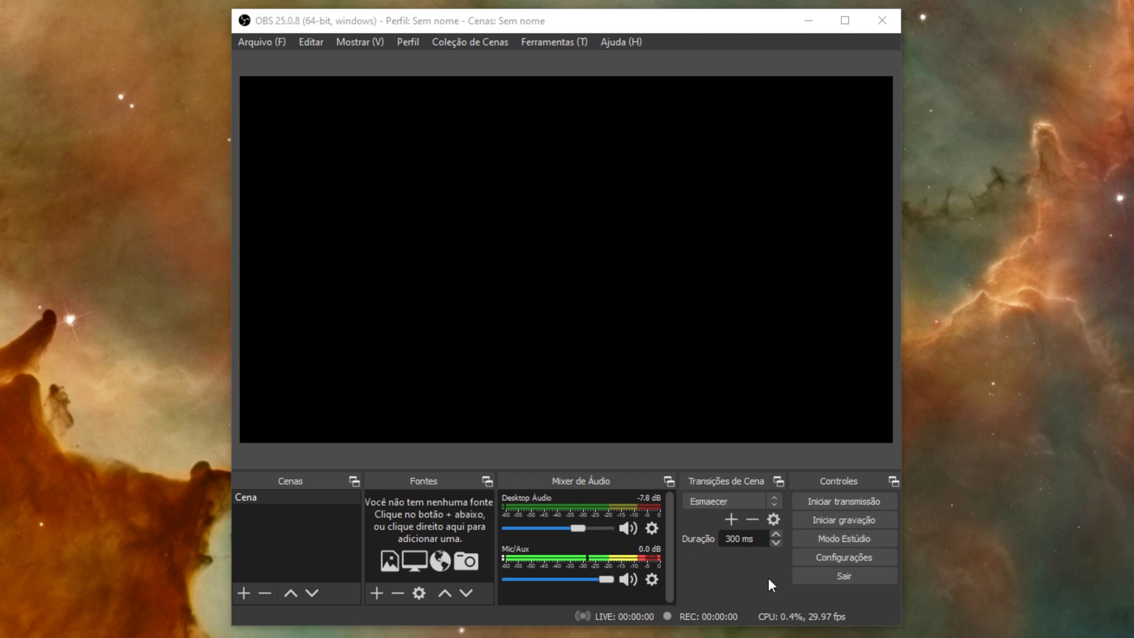
# Open the settings, review the streaming service options, and choose Hardware (NVENC) as the streaming encoder in the output settings
pyautogui.click(870, 559)
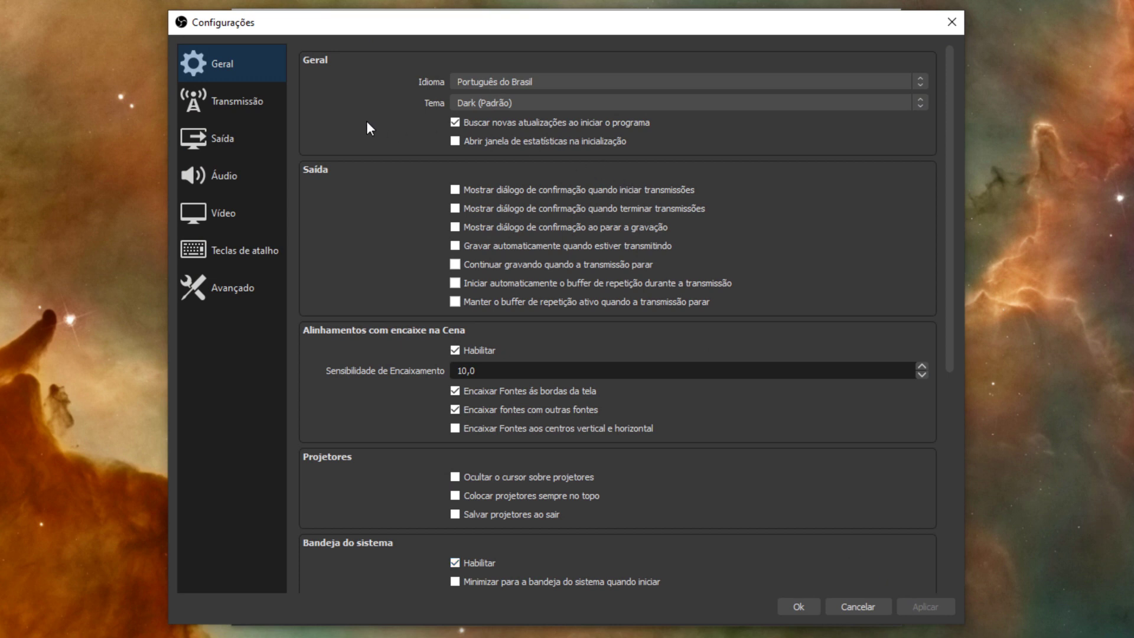
pyautogui.click(247, 108)
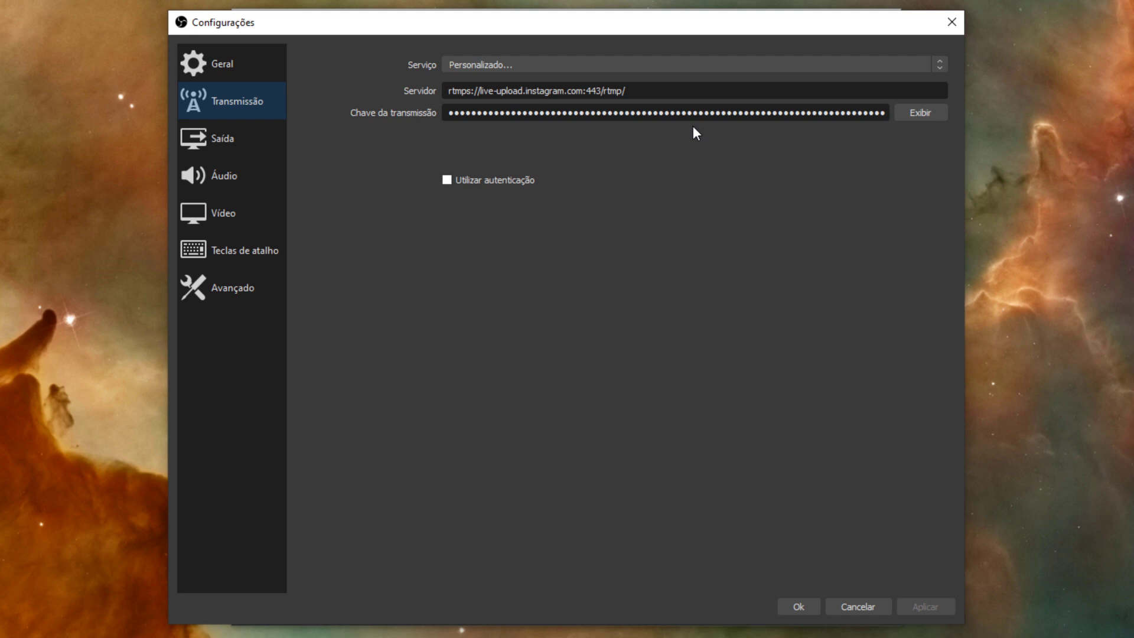
pyautogui.click(206, 142)
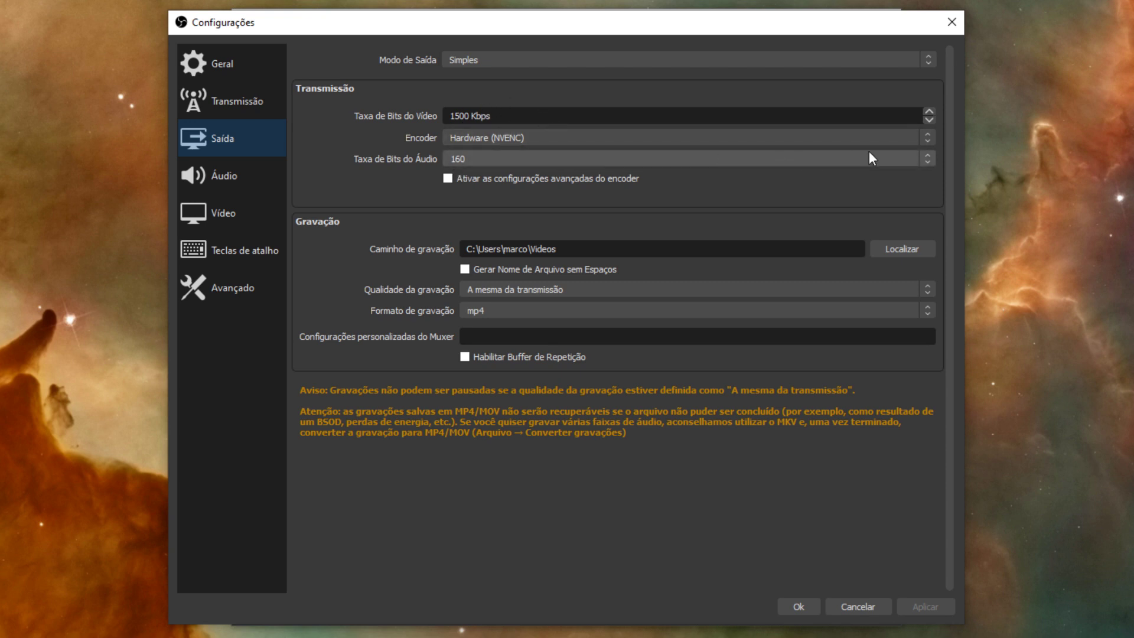
pyautogui.click(928, 137)
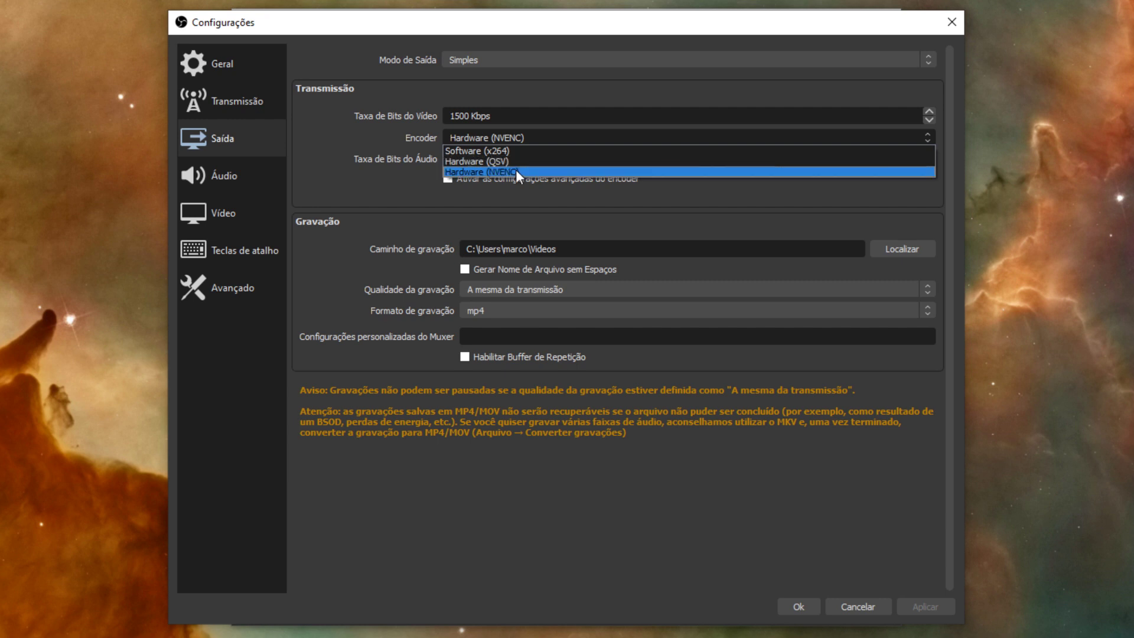
pyautogui.click(534, 171)
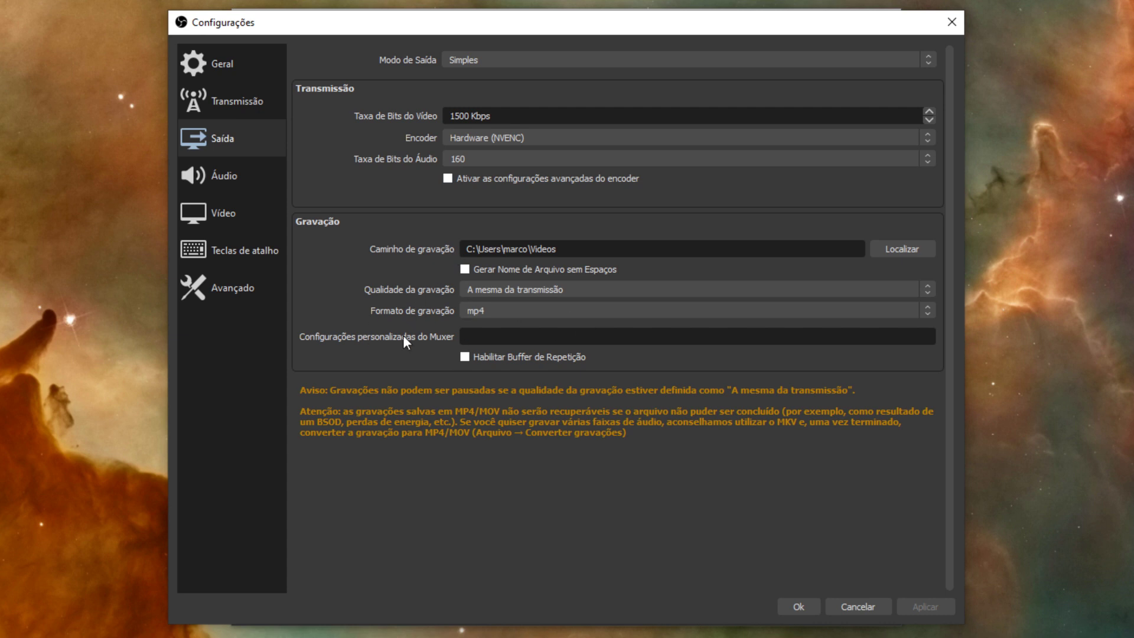
# Choose mp4 as the recording format and review the available recording quality options
pyautogui.click(930, 310)
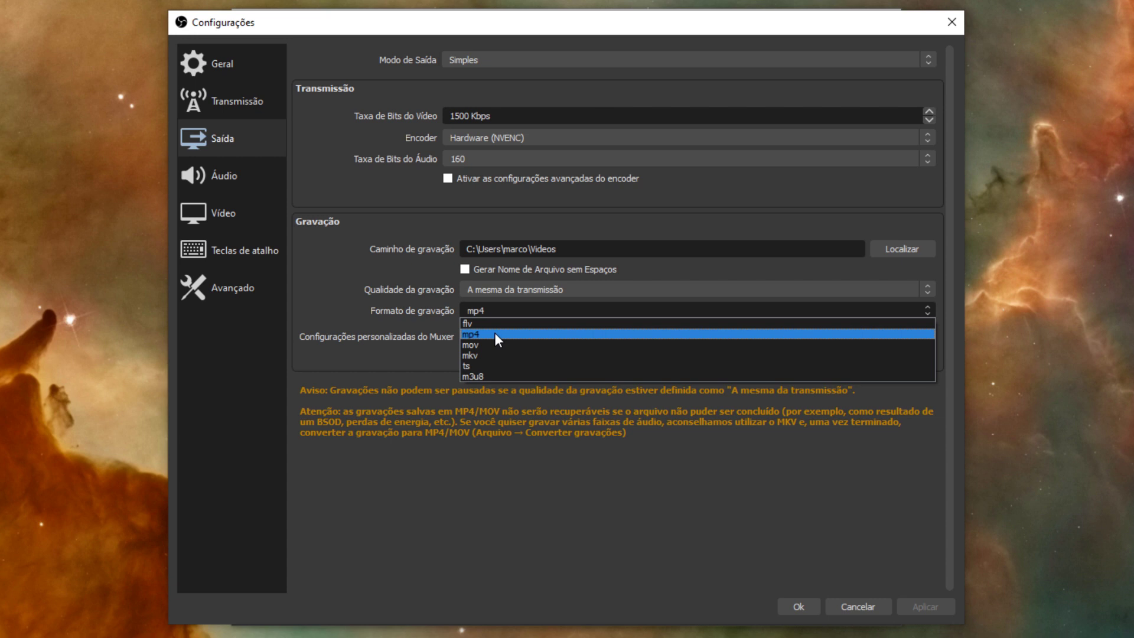
pyautogui.click(494, 334)
pyautogui.click(926, 288)
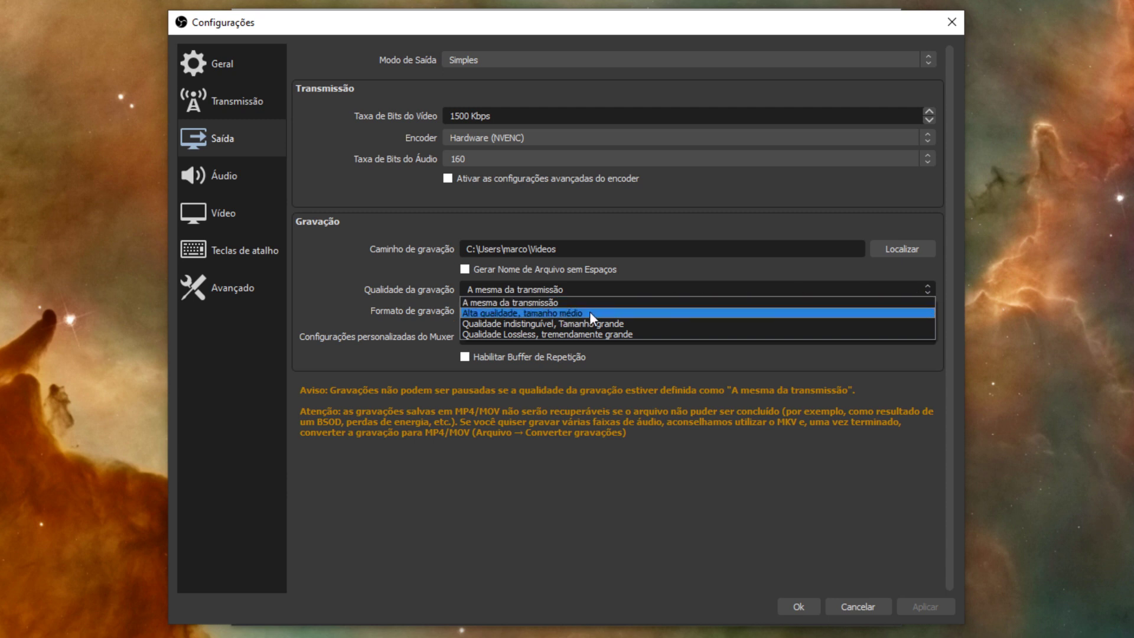
pyautogui.click(567, 474)
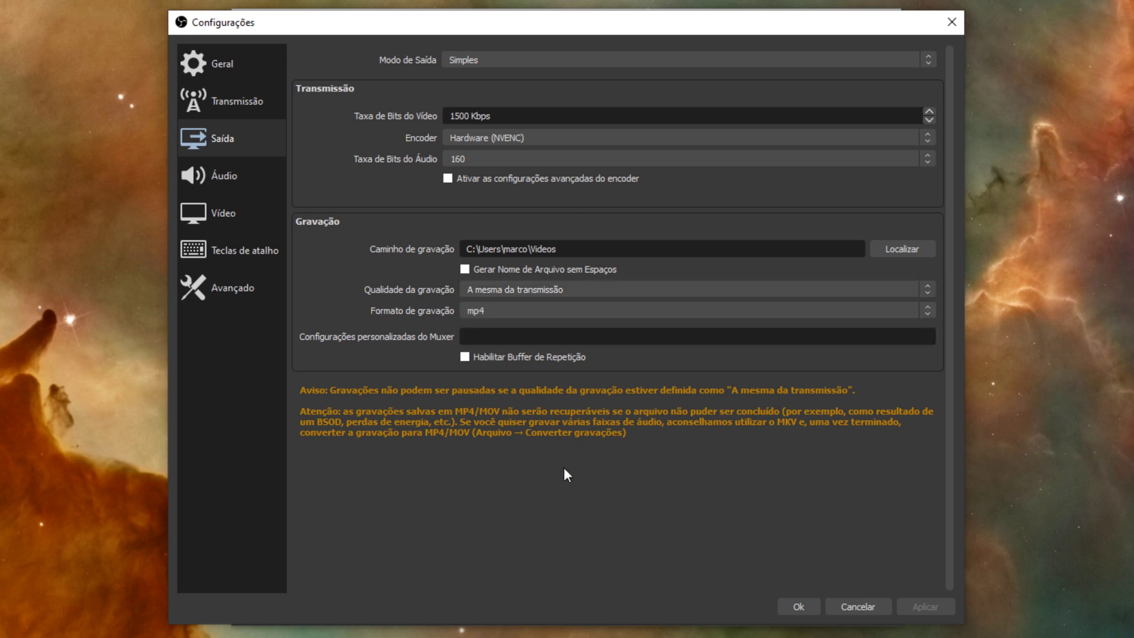
# Set the sample rate in the audio settings to 48 kHz
pyautogui.click(226, 177)
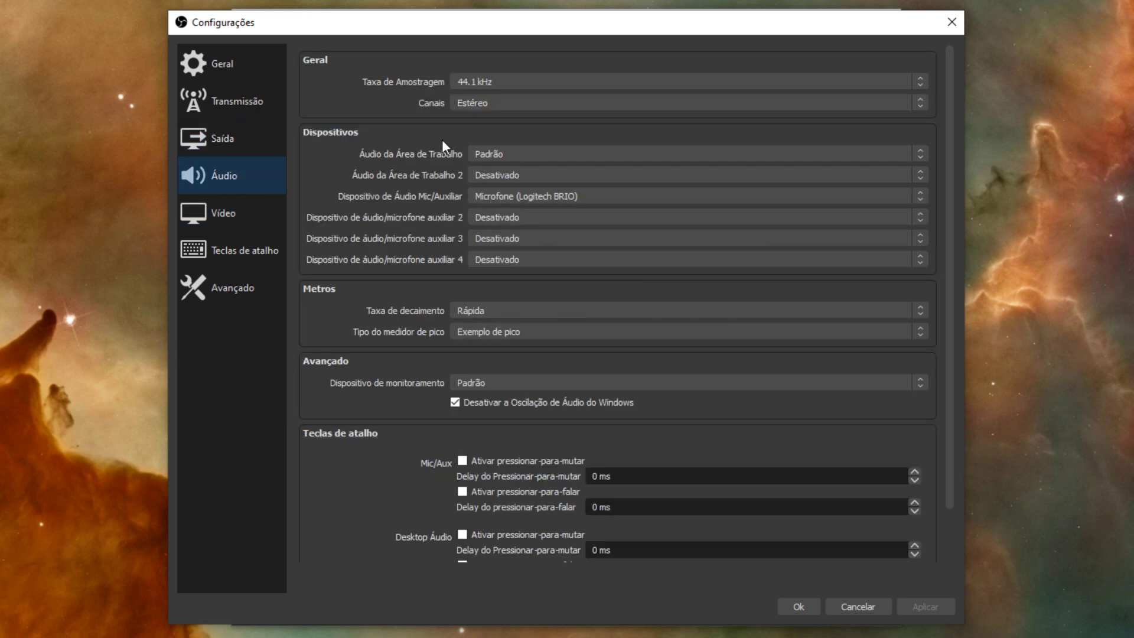
pyautogui.click(920, 80)
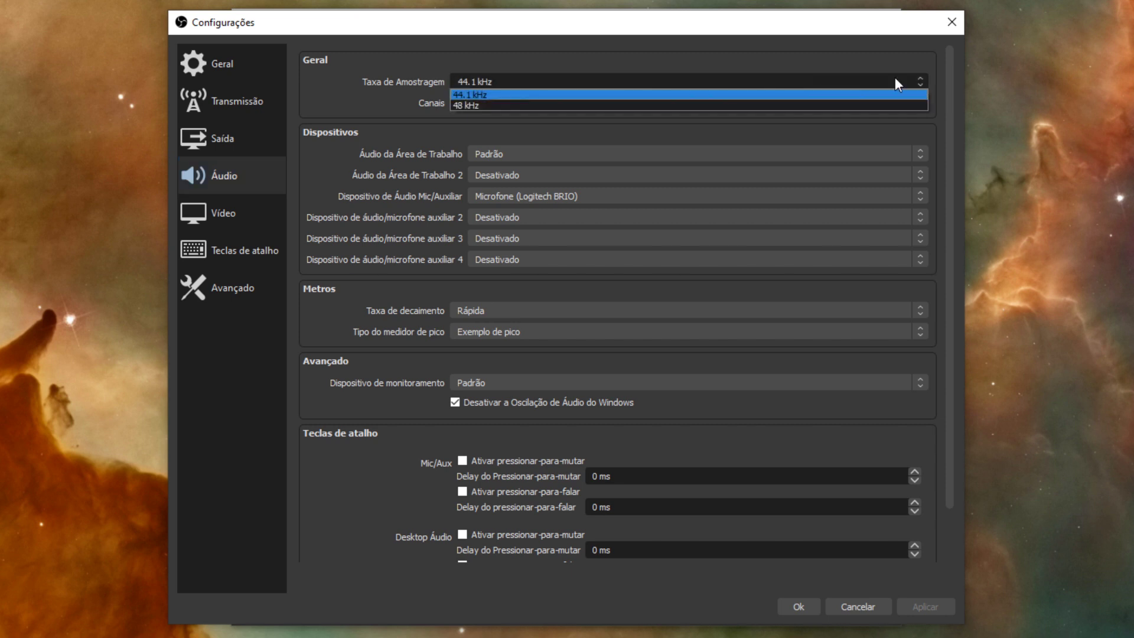
pyautogui.click(483, 105)
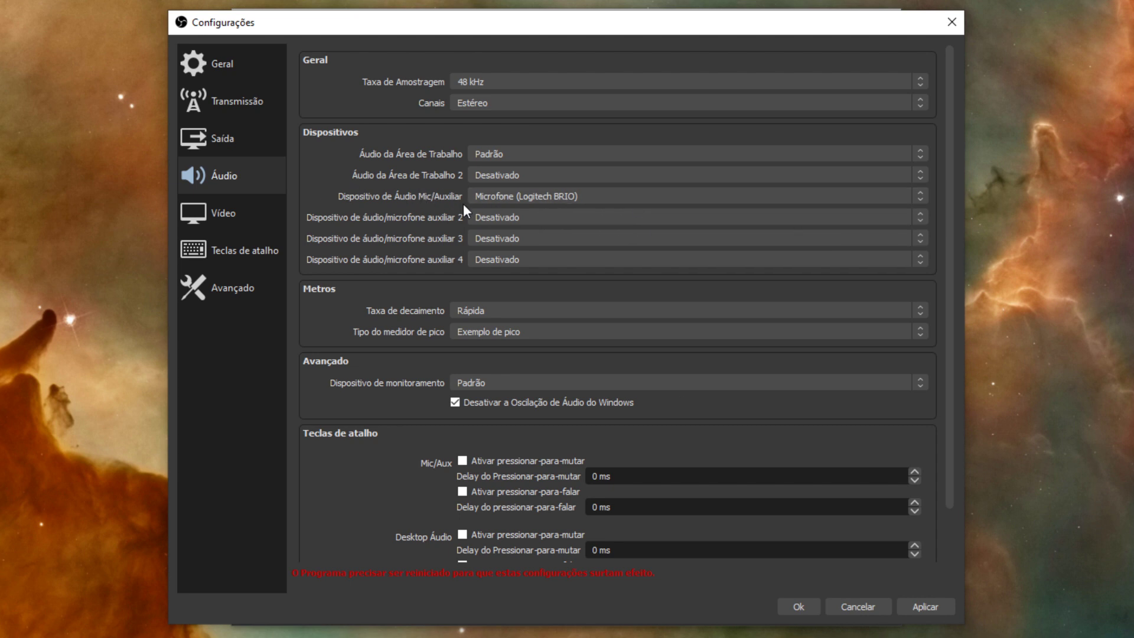
# Review the available Mic/Auxiliary audio devices and the remaining audio settings
pyautogui.click(919, 196)
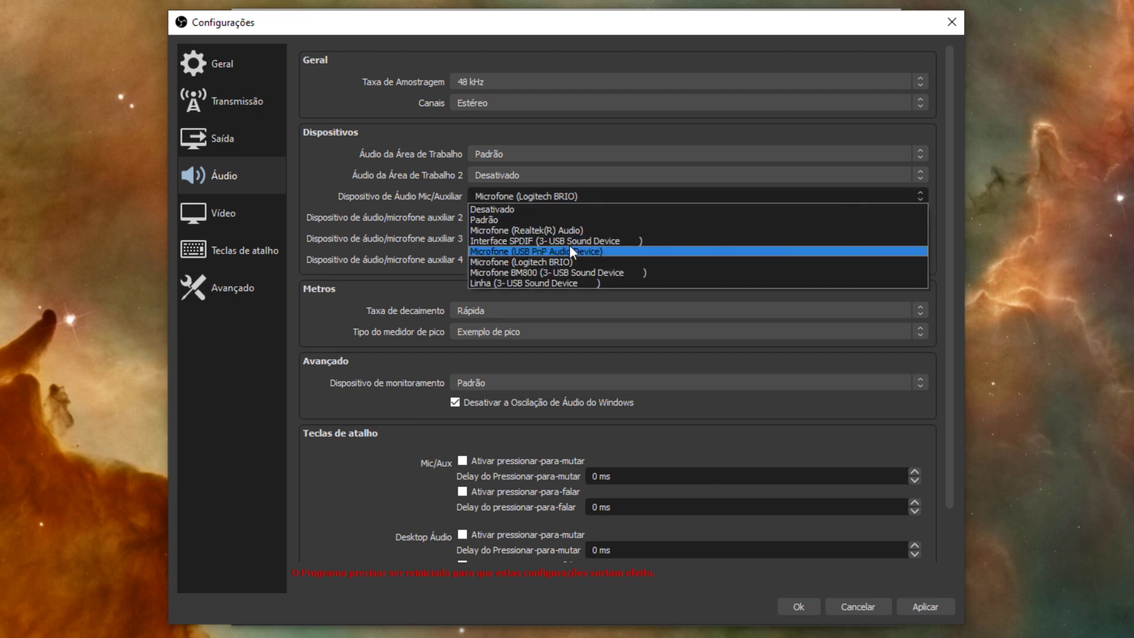
pyautogui.click(316, 176)
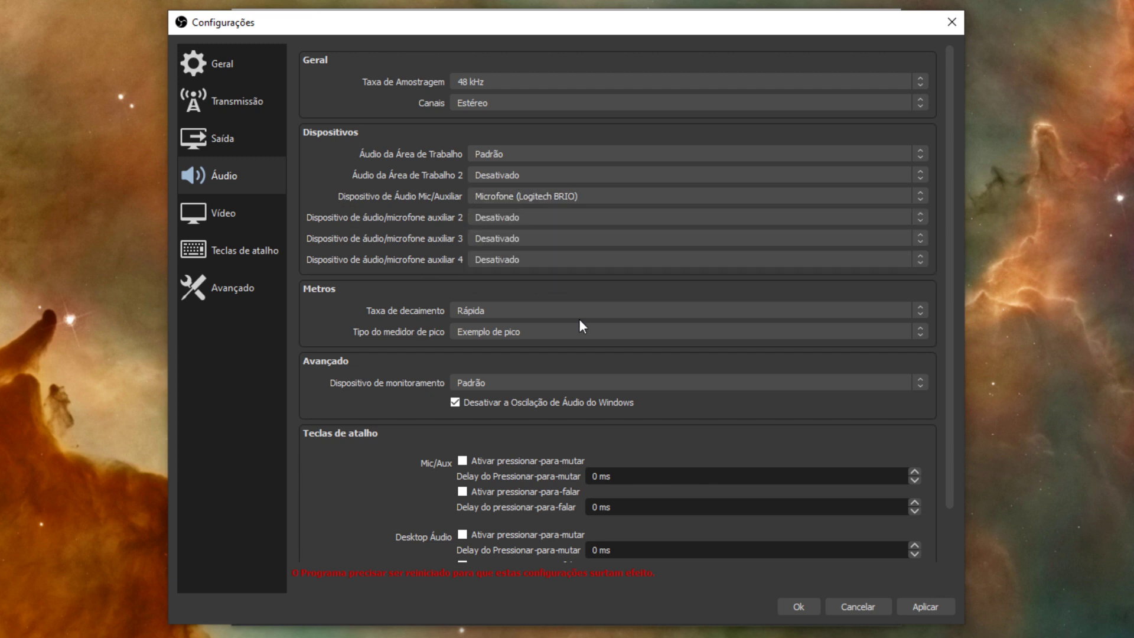
pyautogui.scroll(-1, 499, 435)
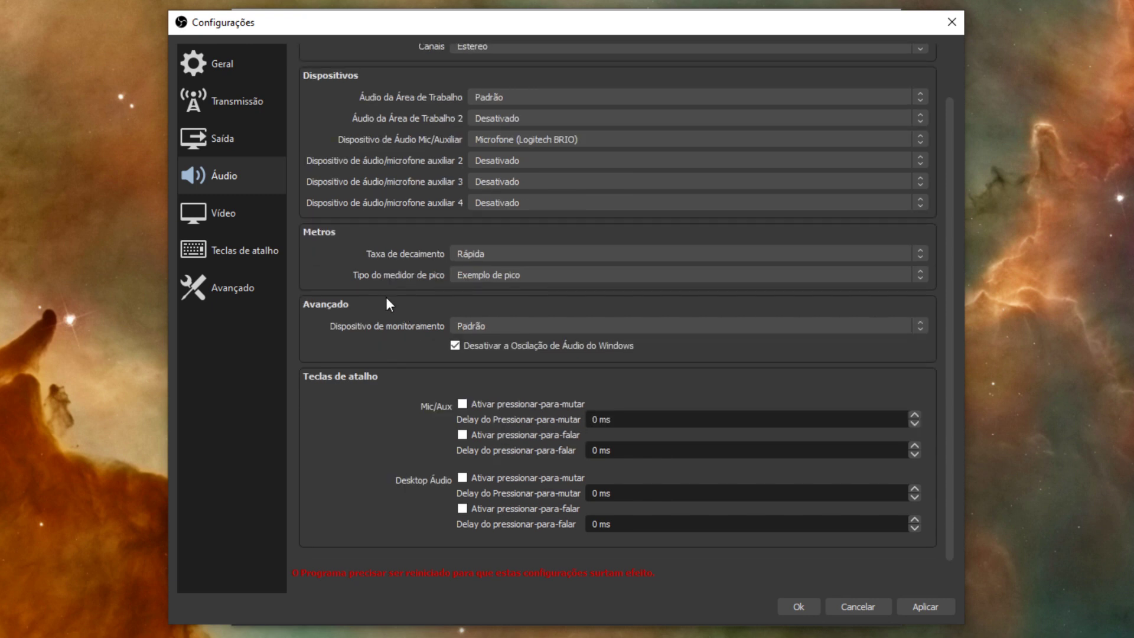
# Open the video settings and move the settings window aside to view the canvas behind it
pyautogui.click(253, 230)
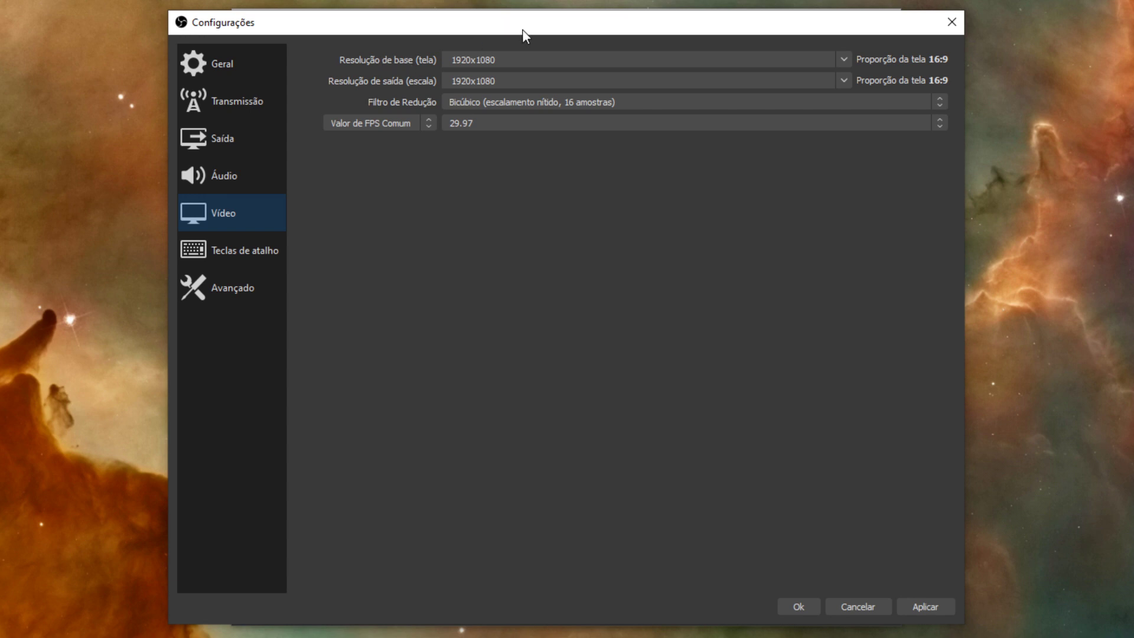
pyautogui.moveTo(522, 30); pyautogui.dragTo(254, 45)
pyautogui.press('Escape')
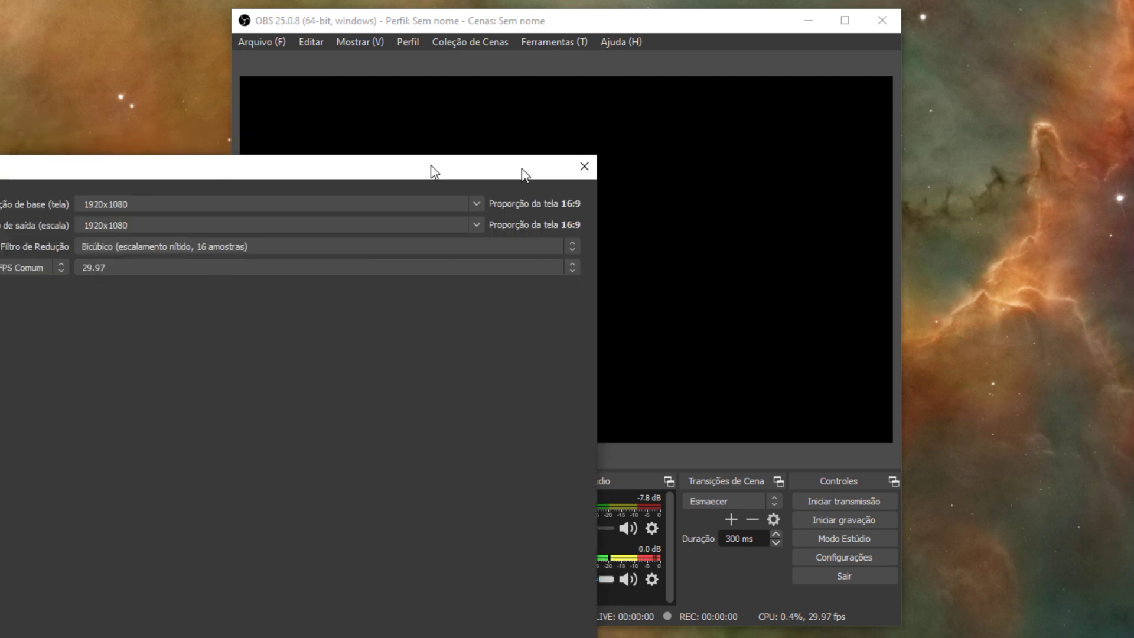
pyautogui.moveTo(524, 175); pyautogui.dragTo(727, 17)
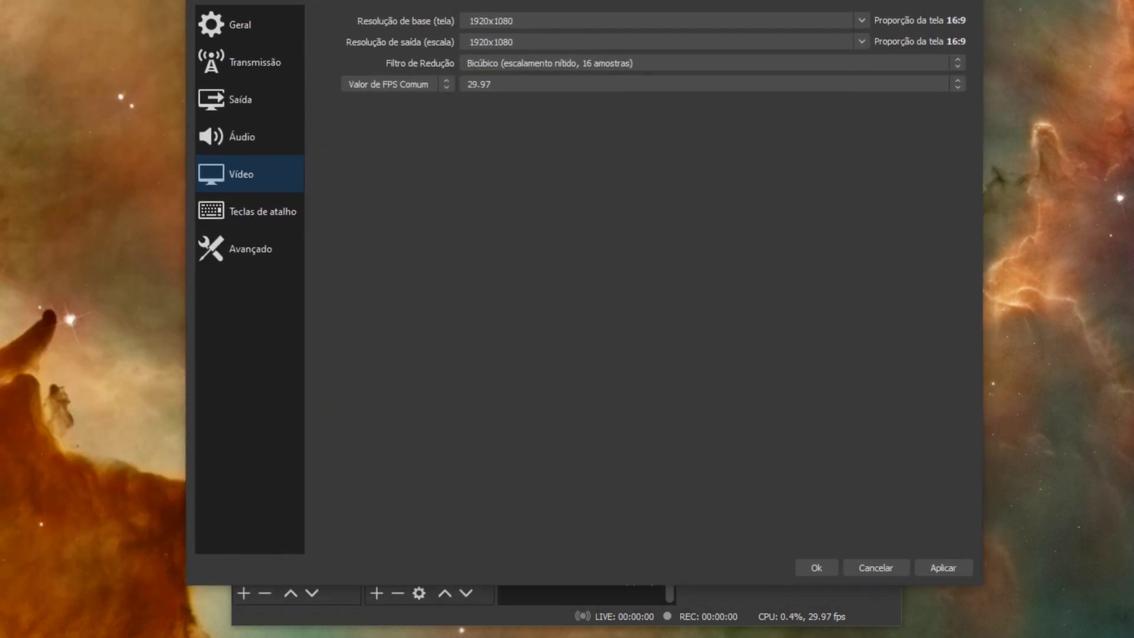
# Set the base and output resolutions to 1080x1920, apply them, and inspect the canvas in the main window
pyautogui.click(557, 26)
pyautogui.doubleClick(557, 26)
pyautogui.write('1080')
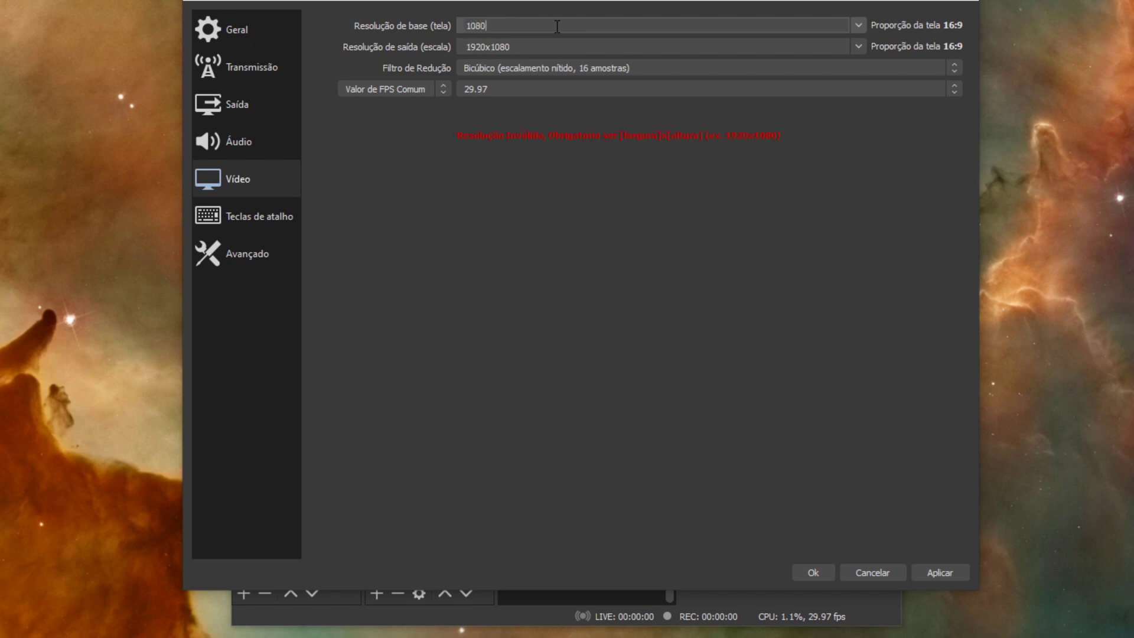
pyautogui.write('x1920')
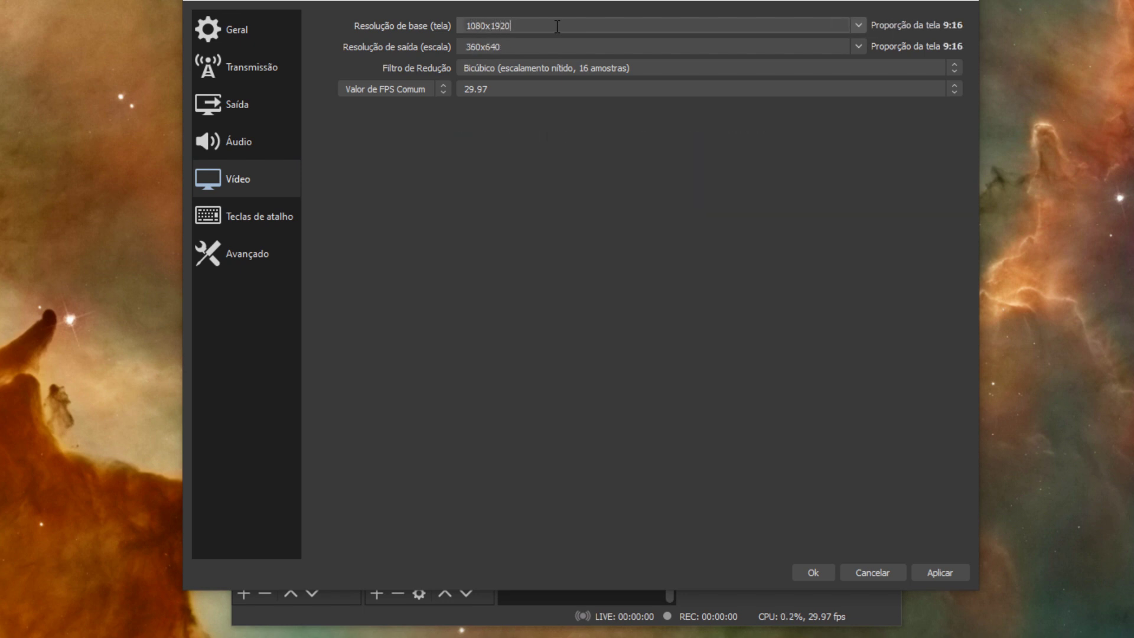
pyautogui.click(858, 47)
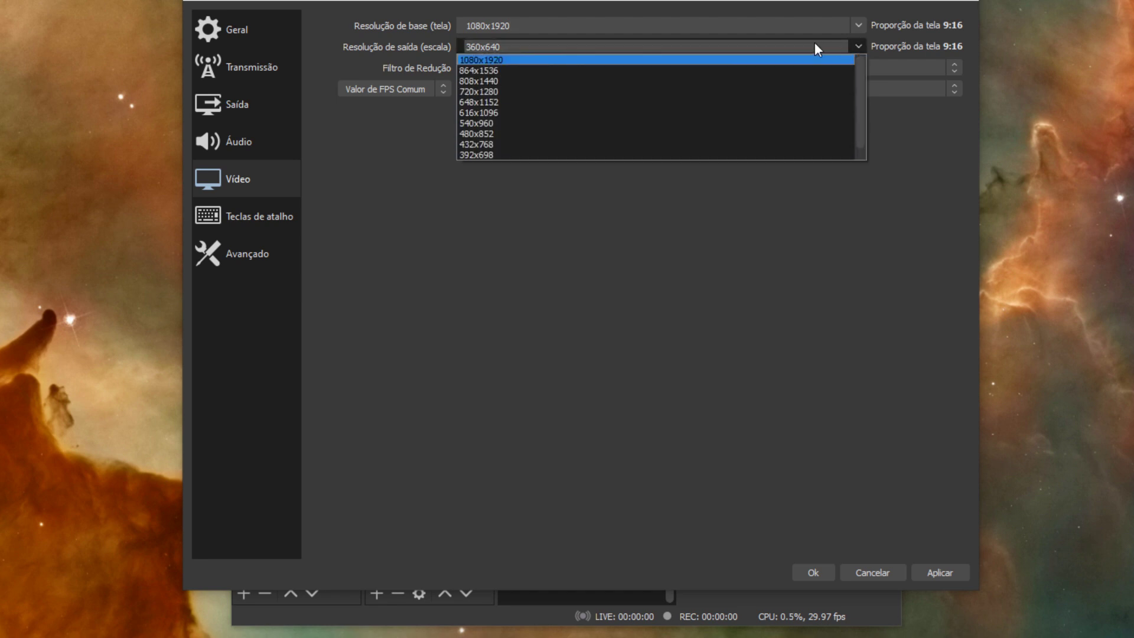
pyautogui.click(514, 62)
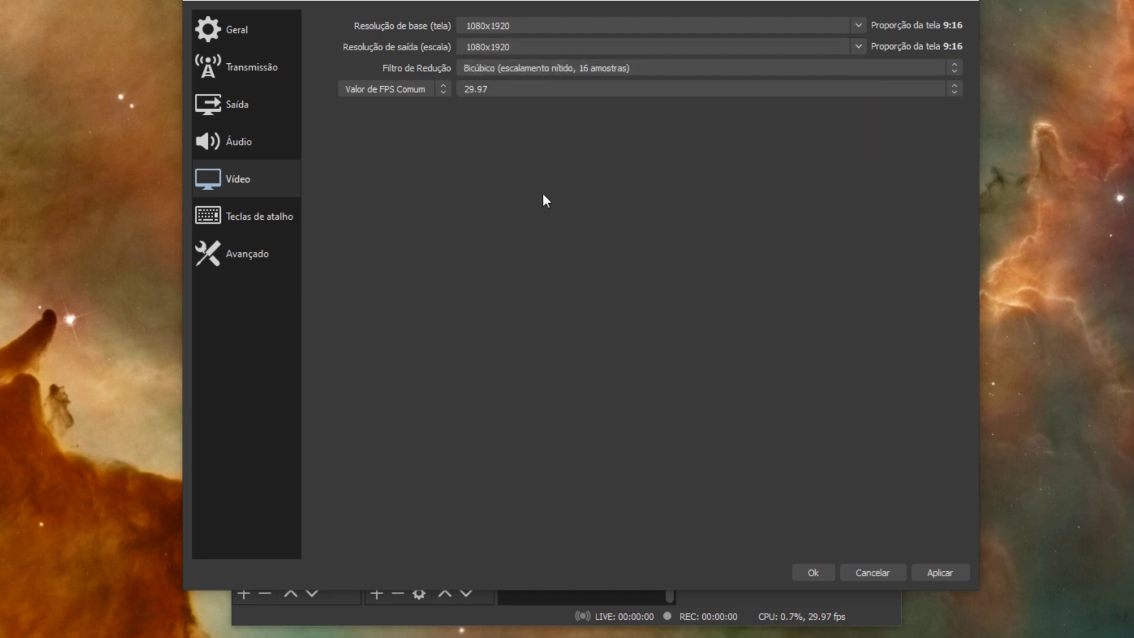
pyautogui.click(939, 573)
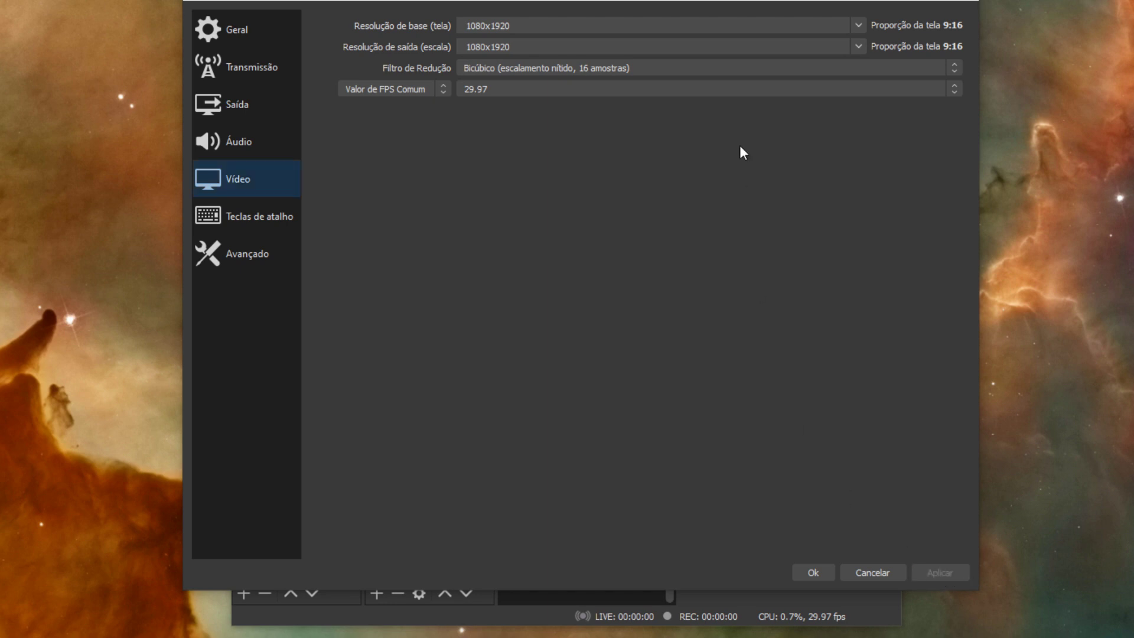
pyautogui.moveTo(862, 0); pyautogui.dragTo(0, 54)
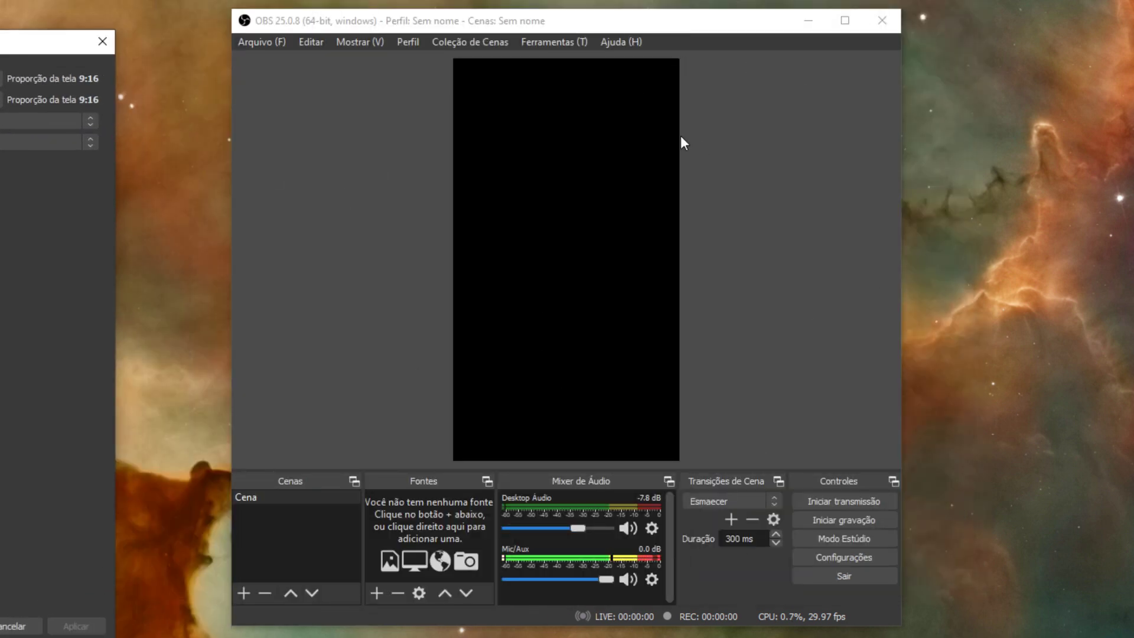
pyautogui.moveTo(59, 41); pyautogui.dragTo(633, 30)
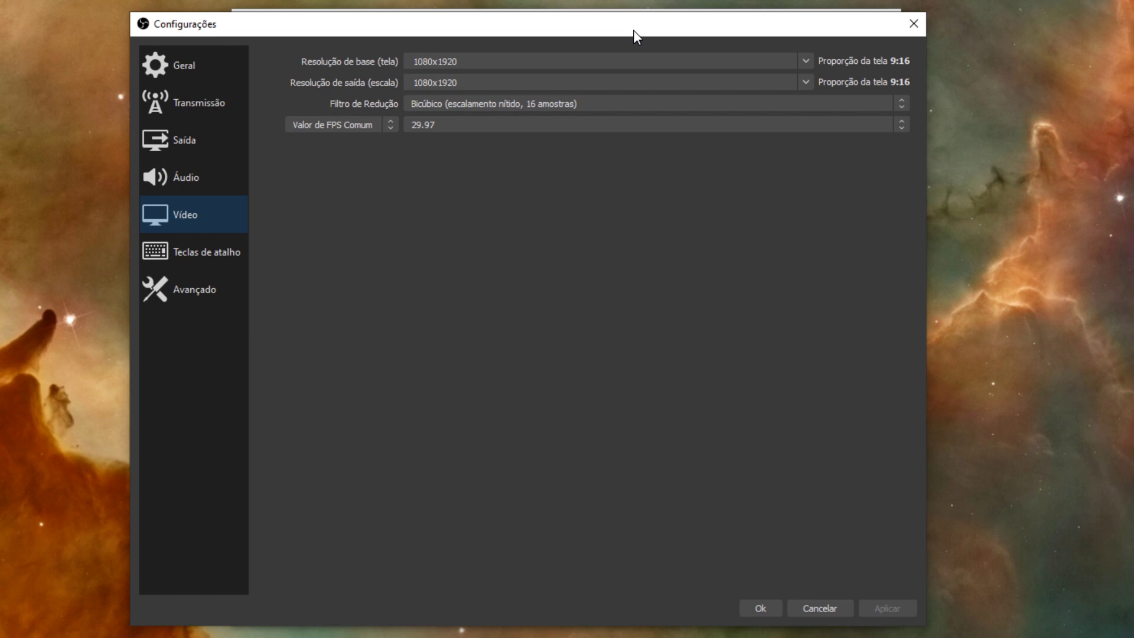
# Set the base and output resolutions to 2560x1080, apply them, and inspect the canvas with the settings out of the way
pyautogui.scroll(2, 799, 66)
pyautogui.click(805, 61)
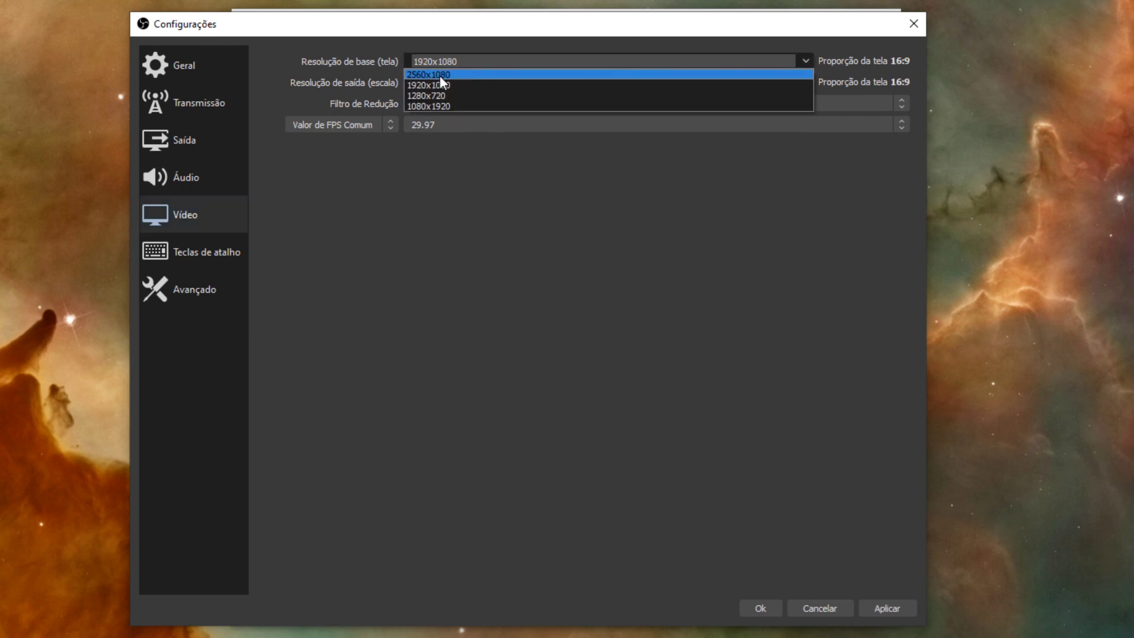
pyautogui.click(480, 74)
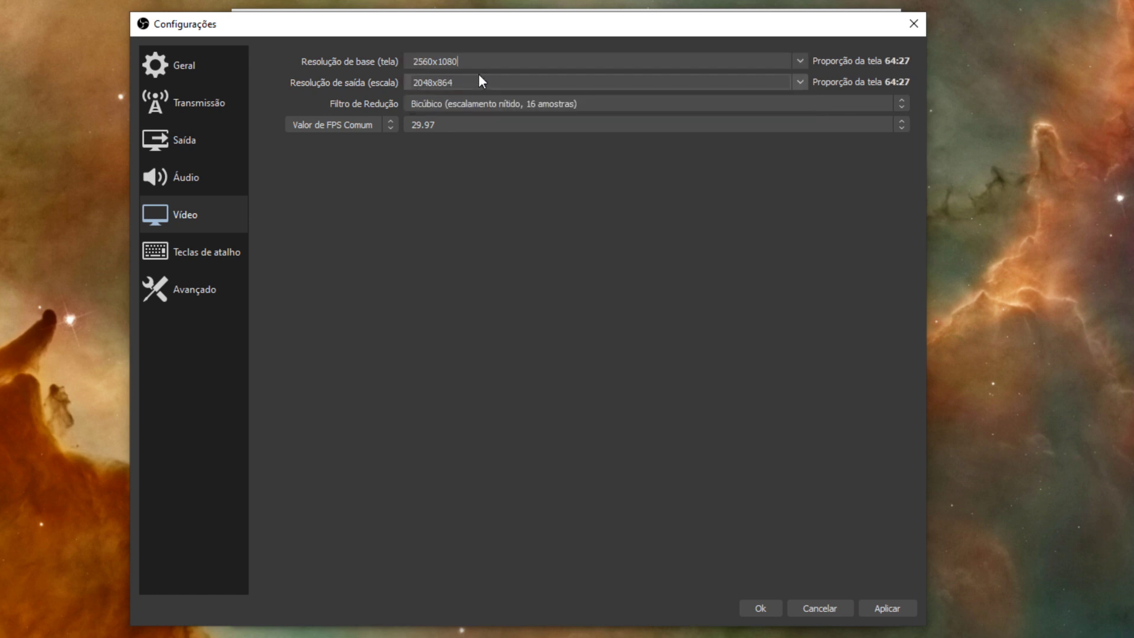
pyautogui.click(801, 82)
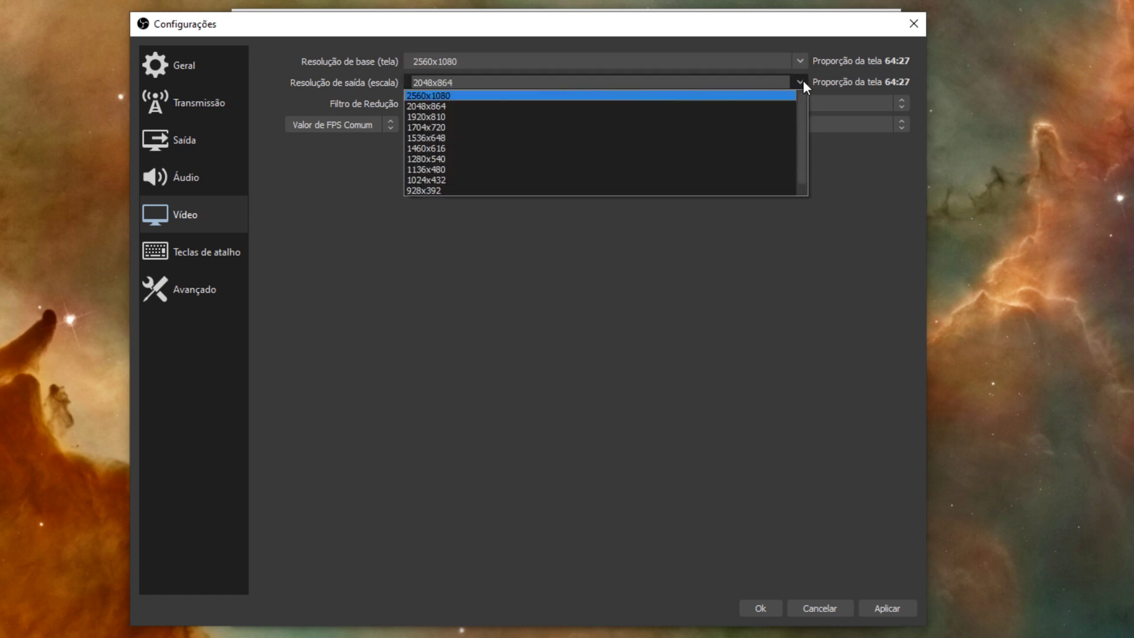
pyautogui.click(469, 95)
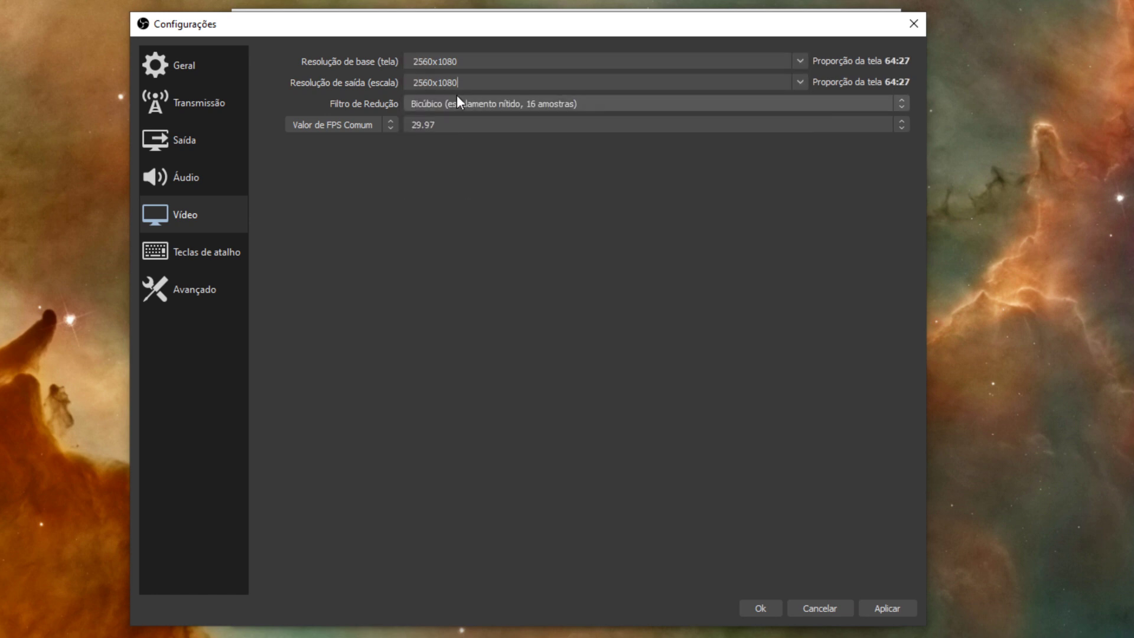
pyautogui.click(885, 609)
pyautogui.moveTo(716, 24); pyautogui.dragTo(707, 24)
pyautogui.press('Escape')
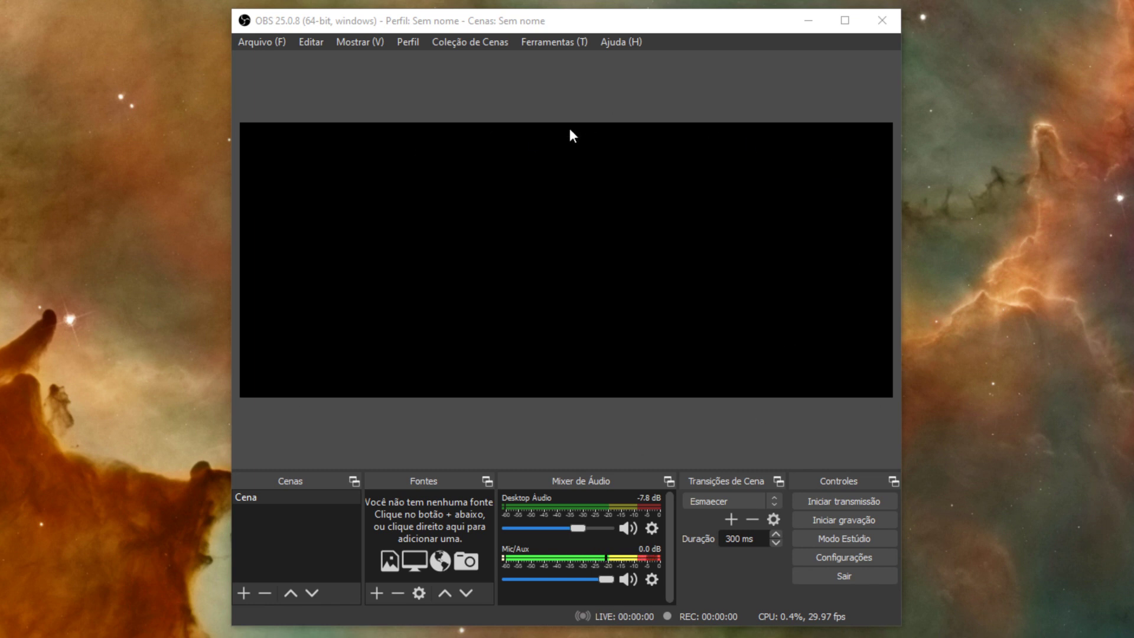
# Return to the video settings, set the base and output resolutions to 1920x1080, and apply them
pyautogui.click(843, 556)
pyautogui.moveTo(716, 55); pyautogui.dragTo(712, 1)
pyautogui.doubleClick(707, 28)
pyautogui.hotkey('shift', 'Right')
pyautogui.hotkey('shift', 'Right')
pyautogui.hotkey('shift', 'Right')
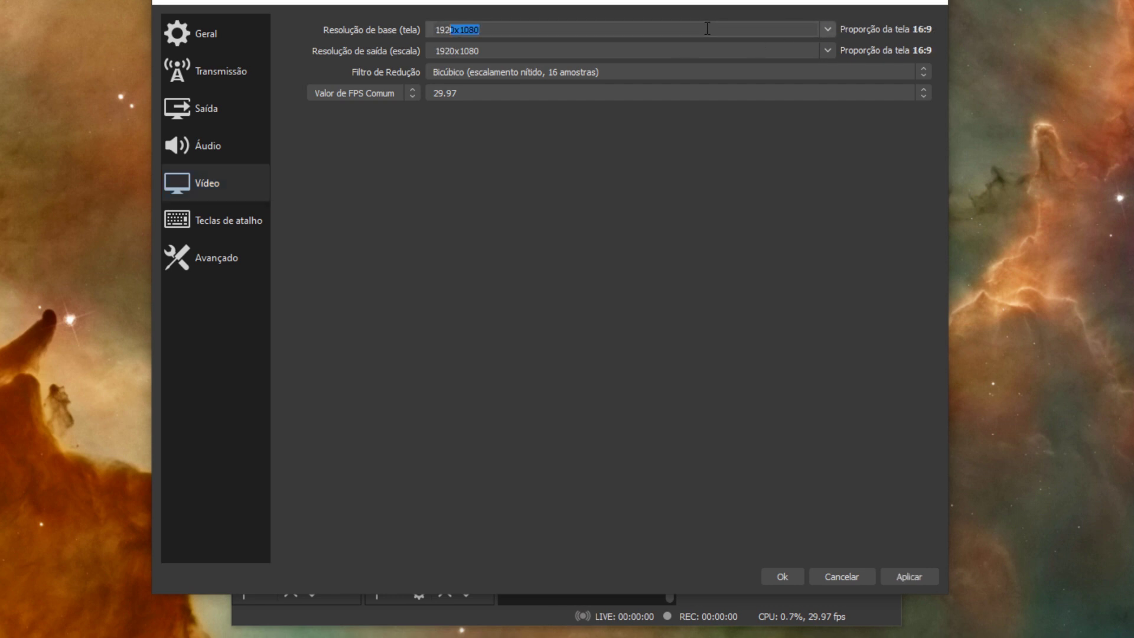
pyautogui.hotkey('shift', 'Right')
pyautogui.hotkey('shift', 'Right')
pyautogui.hotkey('shift', 'Right')
pyautogui.hotkey('shift', 'Right')
pyautogui.hotkey('shift', 'Right')
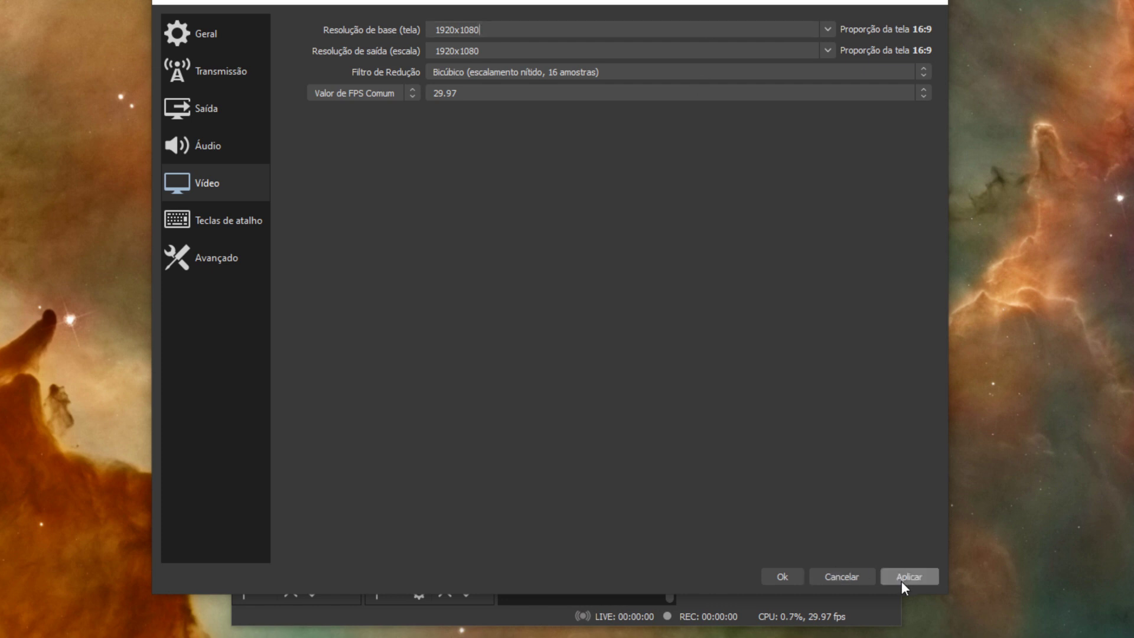
pyautogui.moveTo(910, 2); pyautogui.dragTo(639, 7)
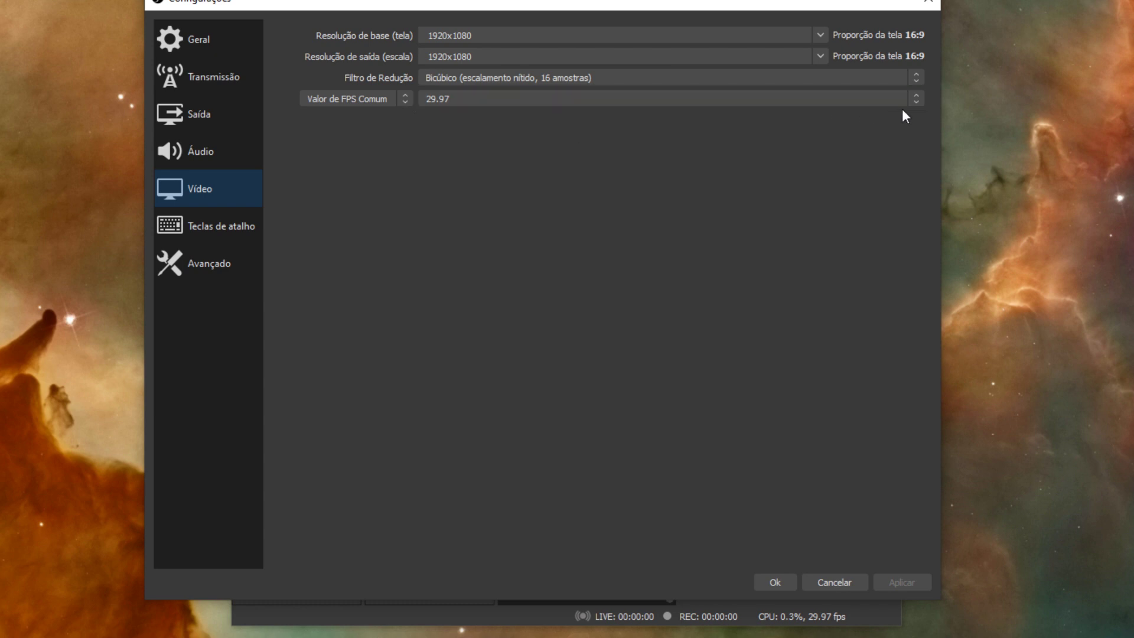
# Set the common FPS value in the video settings to 60
pyautogui.click(919, 96)
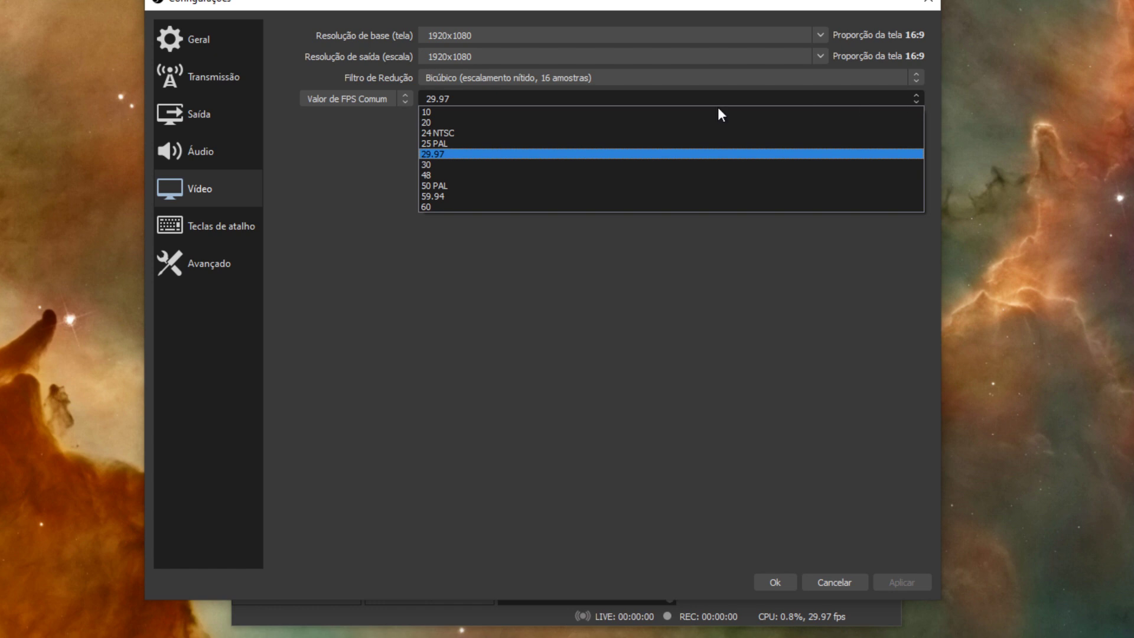
pyautogui.click(471, 208)
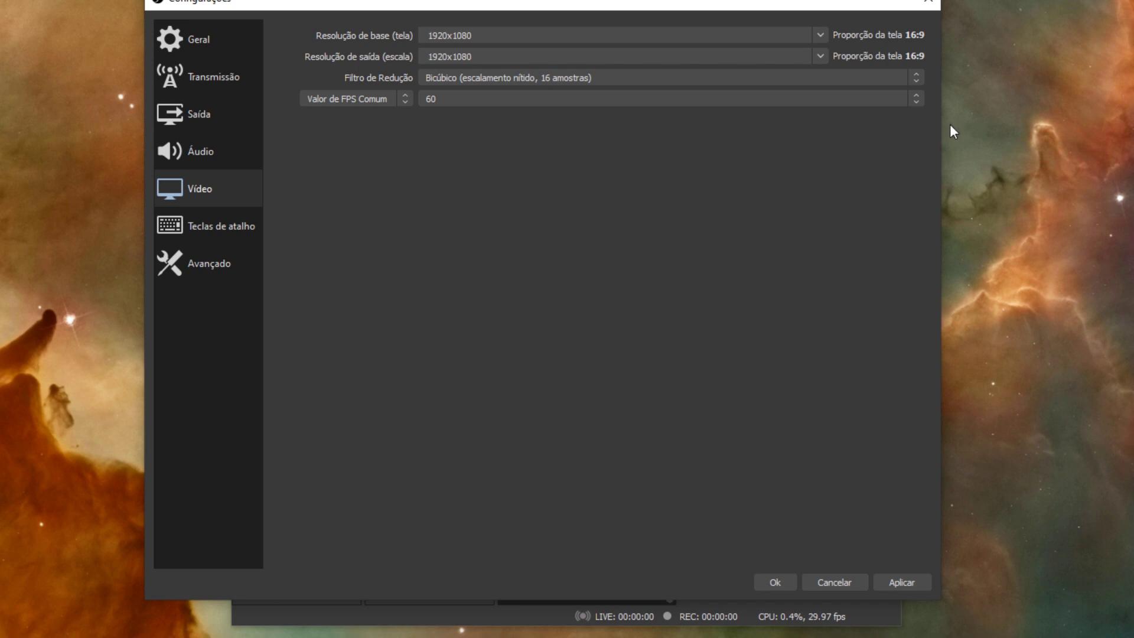
# Set the common FPS value to 29.97 in the video settings and confirm the settings
pyautogui.click(917, 100)
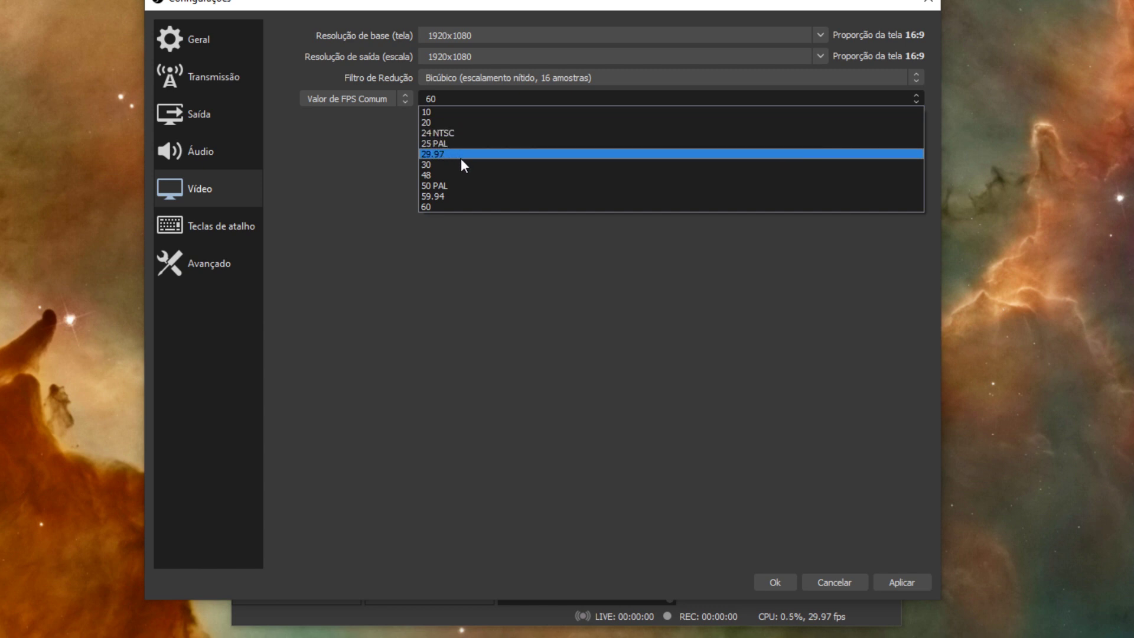
pyautogui.click(473, 153)
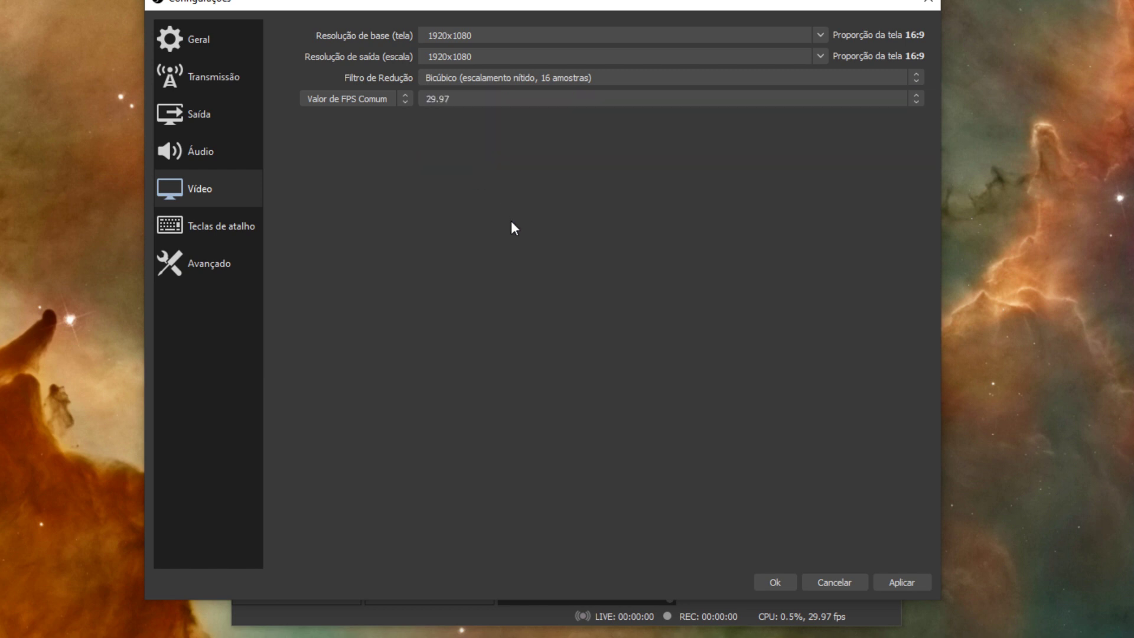
pyautogui.press('Return')
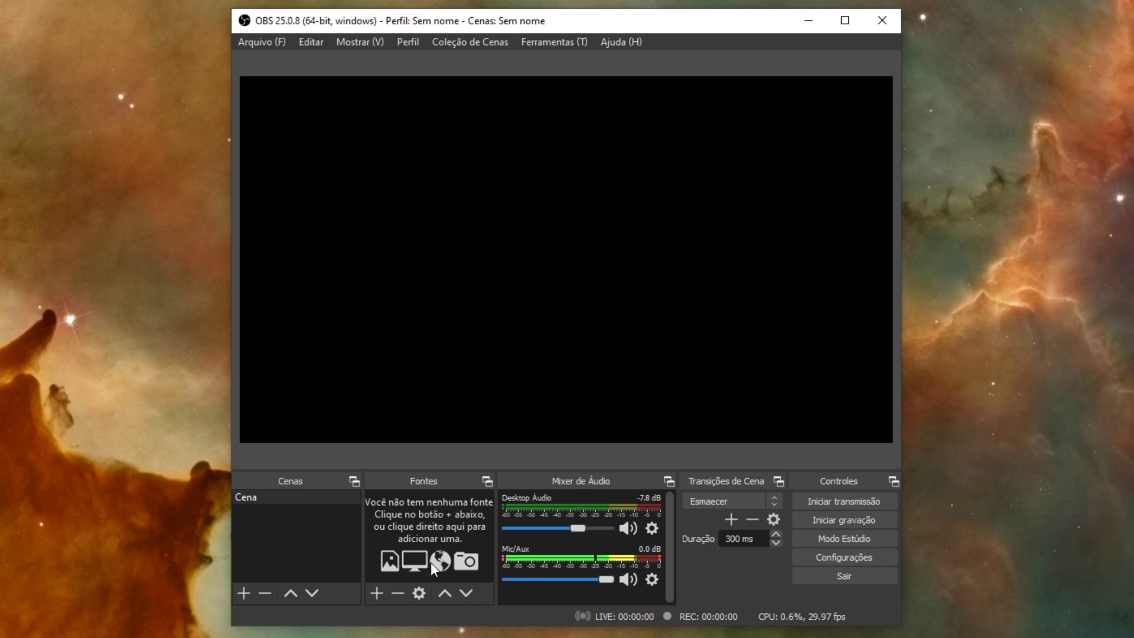
# Add a new screen capture source named Monitor that captures Monitor 1 with the cursor included
pyautogui.click(384, 591)
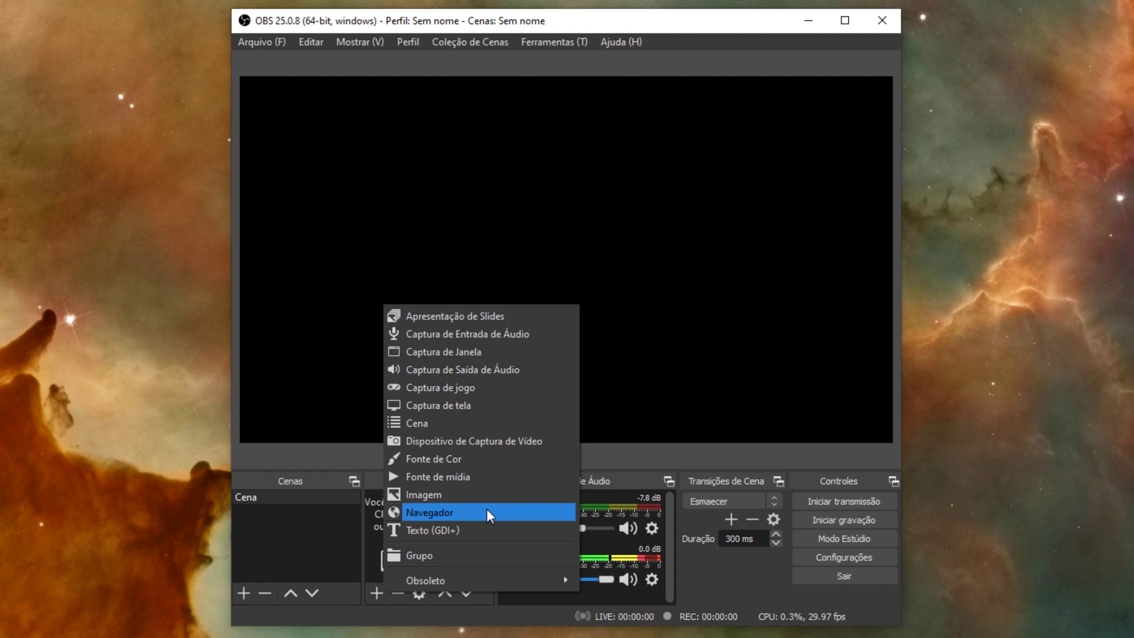
pyautogui.click(483, 405)
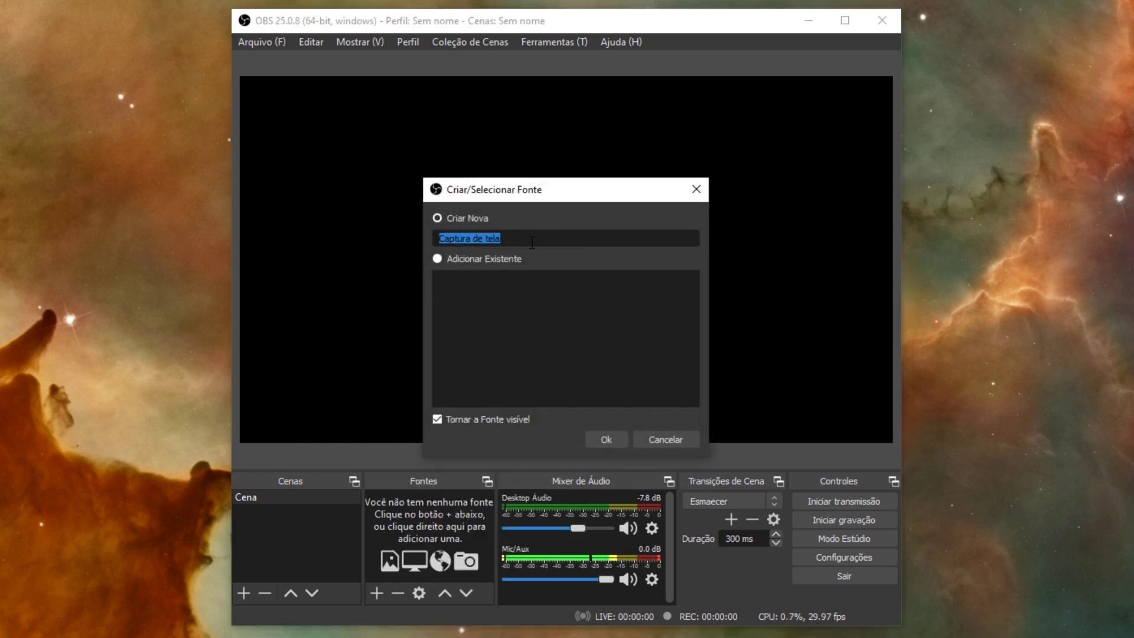
pyautogui.write('Monitor')
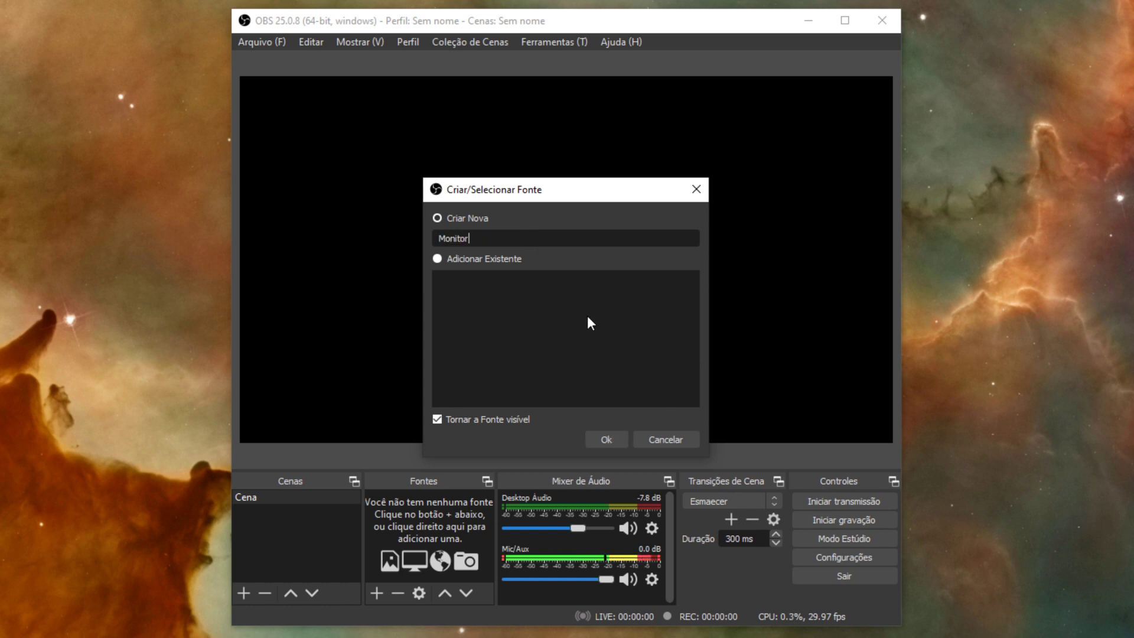
pyautogui.click(606, 440)
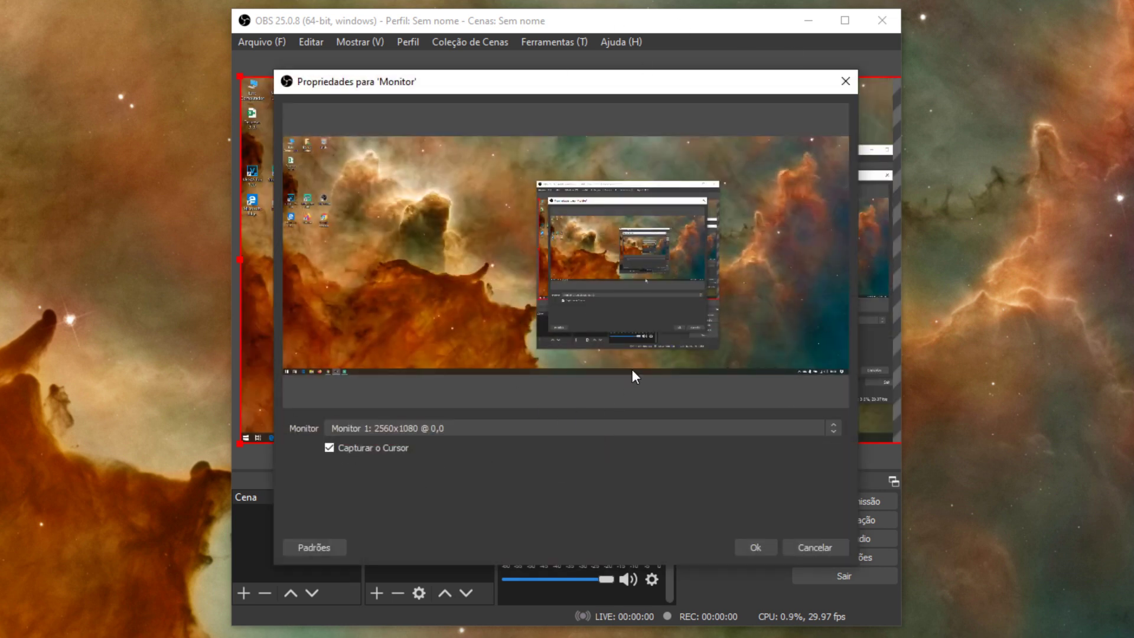
pyautogui.click(834, 429)
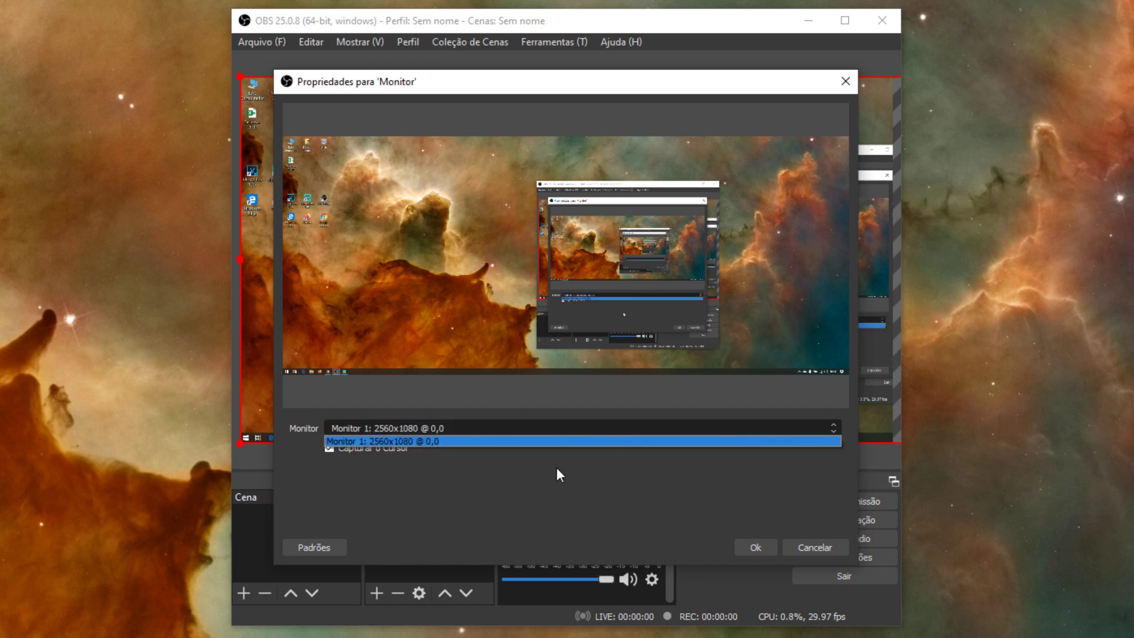
pyautogui.click(495, 514)
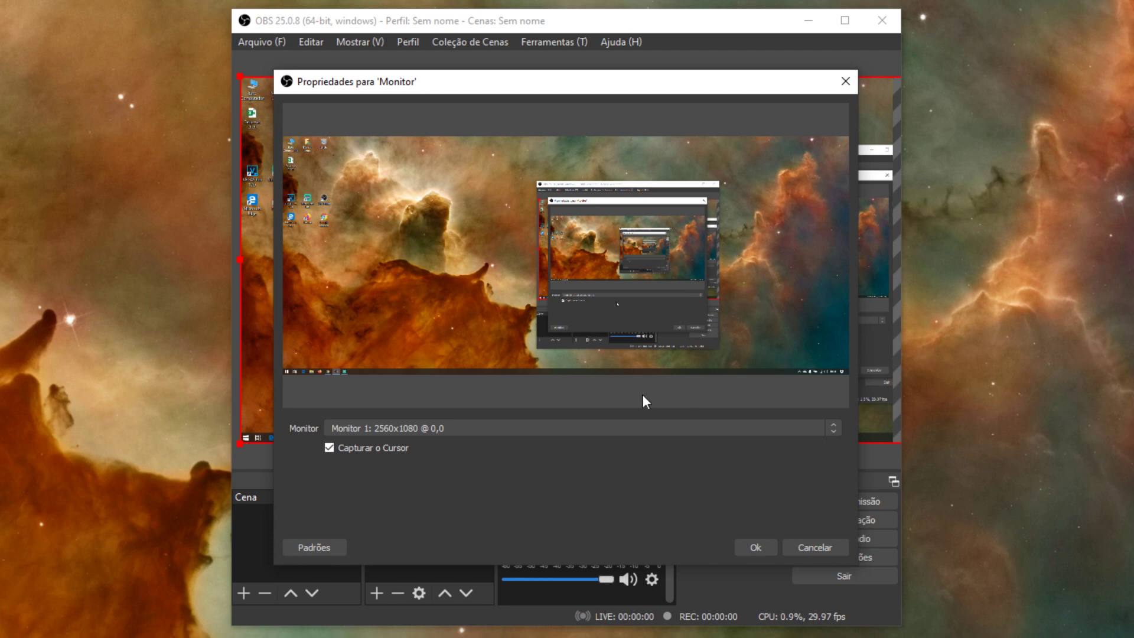
pyautogui.click(762, 548)
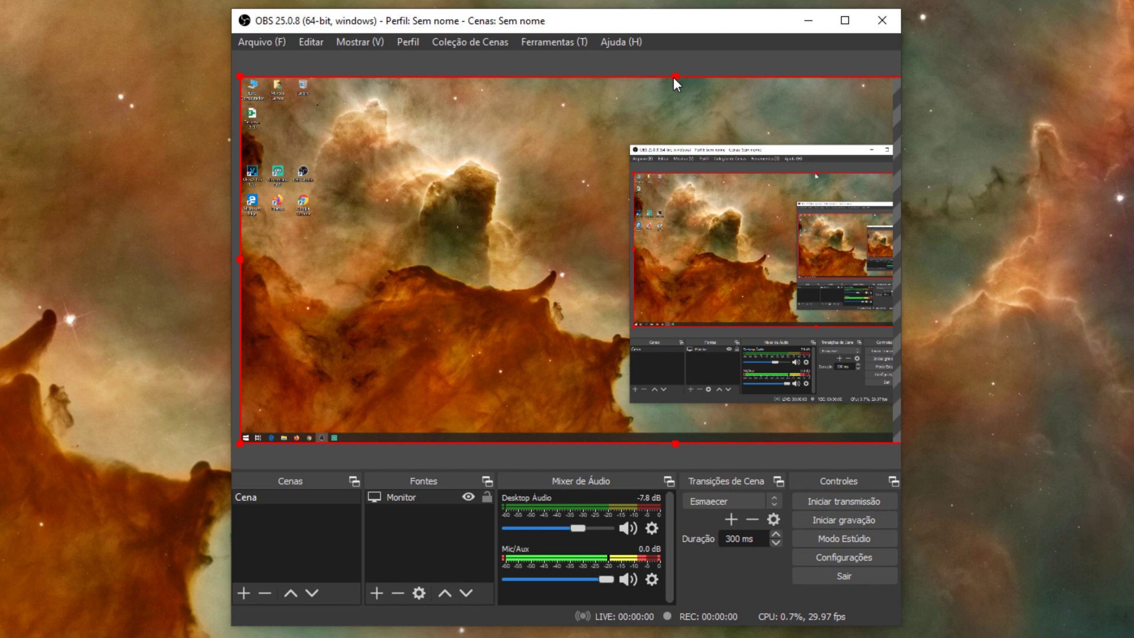
# Scale the Monitor source down until its full width fits the canvas, and position it near the middle
pyautogui.moveTo(674, 76); pyautogui.dragTo(649, 222)
pyautogui.moveTo(577, 321); pyautogui.dragTo(559, 240)
pyautogui.moveTo(761, 257); pyautogui.dragTo(885, 254)
pyautogui.moveTo(809, 281); pyautogui.dragTo(799, 256)
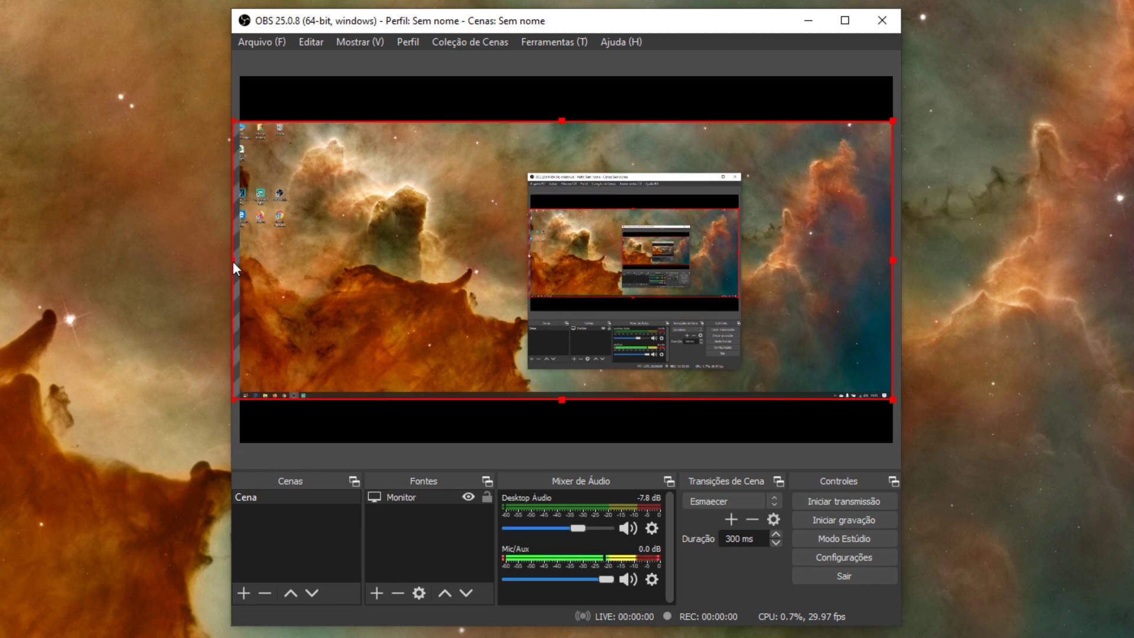
pyautogui.moveTo(233, 258); pyautogui.dragTo(273, 260)
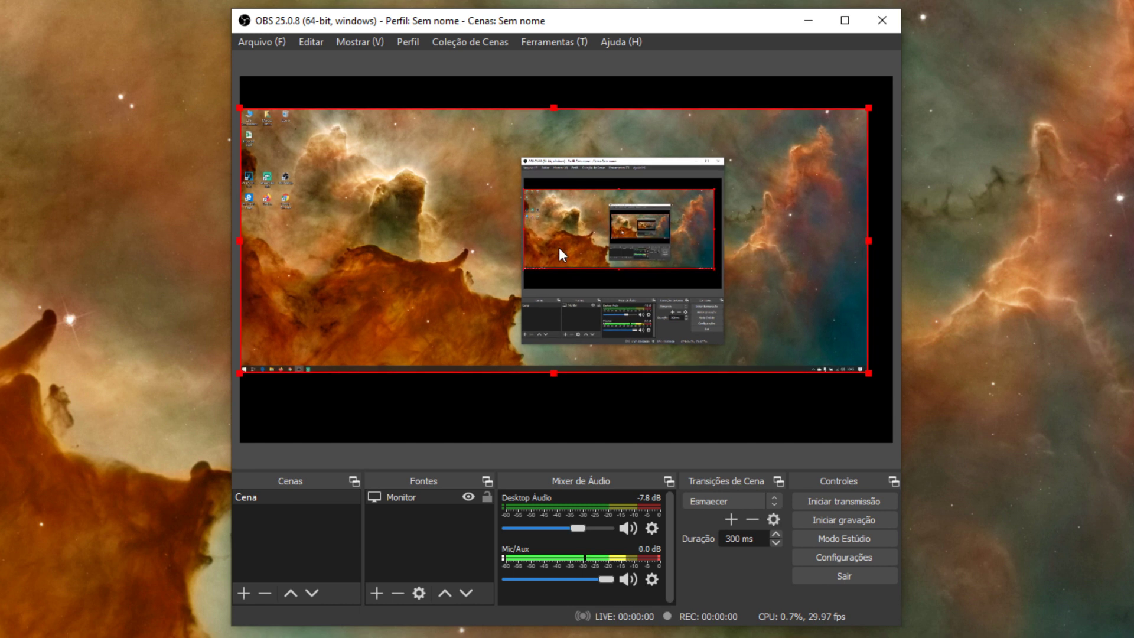
pyautogui.moveTo(575, 253); pyautogui.dragTo(580, 257)
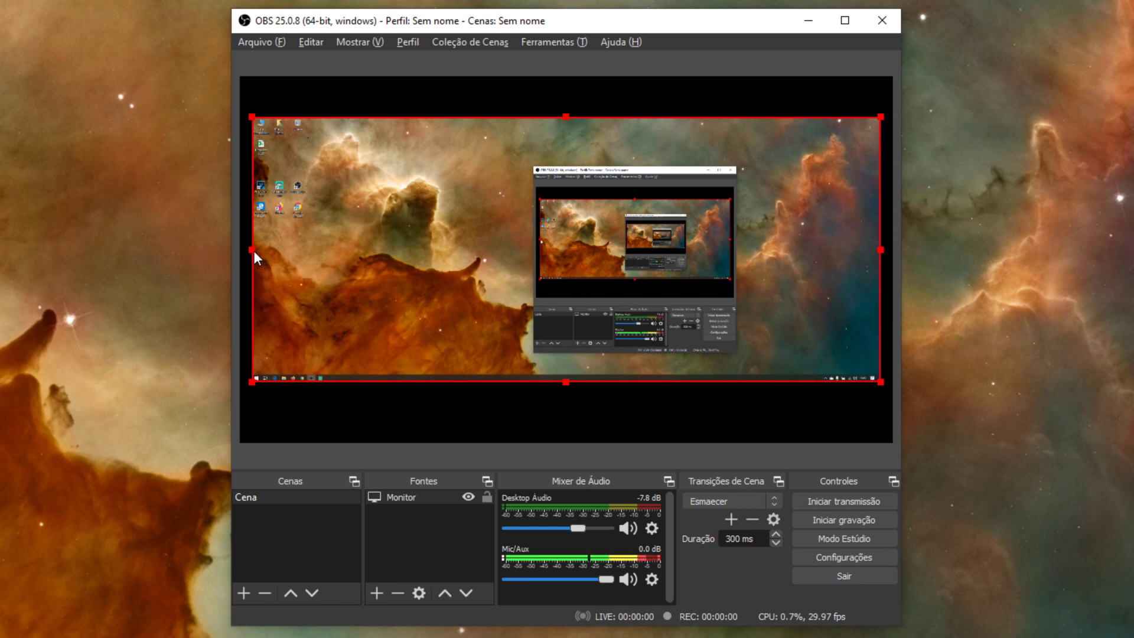
# Try cropping the Monitor source from both sides, leaving only its left part visible in the canvas's upper-left corner
pyautogui.moveTo(253, 251); pyautogui.dragTo(519, 256)
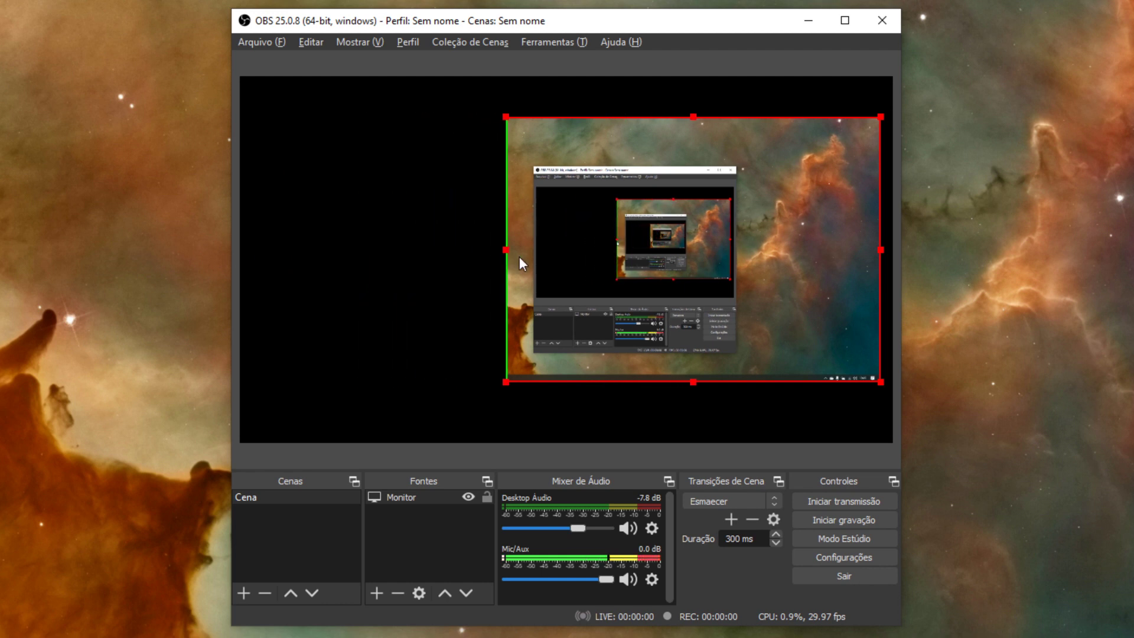
pyautogui.moveTo(881, 250); pyautogui.dragTo(767, 253)
pyautogui.moveTo(614, 238); pyautogui.dragTo(755, 238)
pyautogui.moveTo(601, 254); pyautogui.dragTo(289, 260)
pyautogui.moveTo(874, 254); pyautogui.dragTo(613, 266)
pyautogui.moveTo(511, 247); pyautogui.dragTo(355, 203)
pyautogui.moveTo(498, 342); pyautogui.dragTo(539, 342)
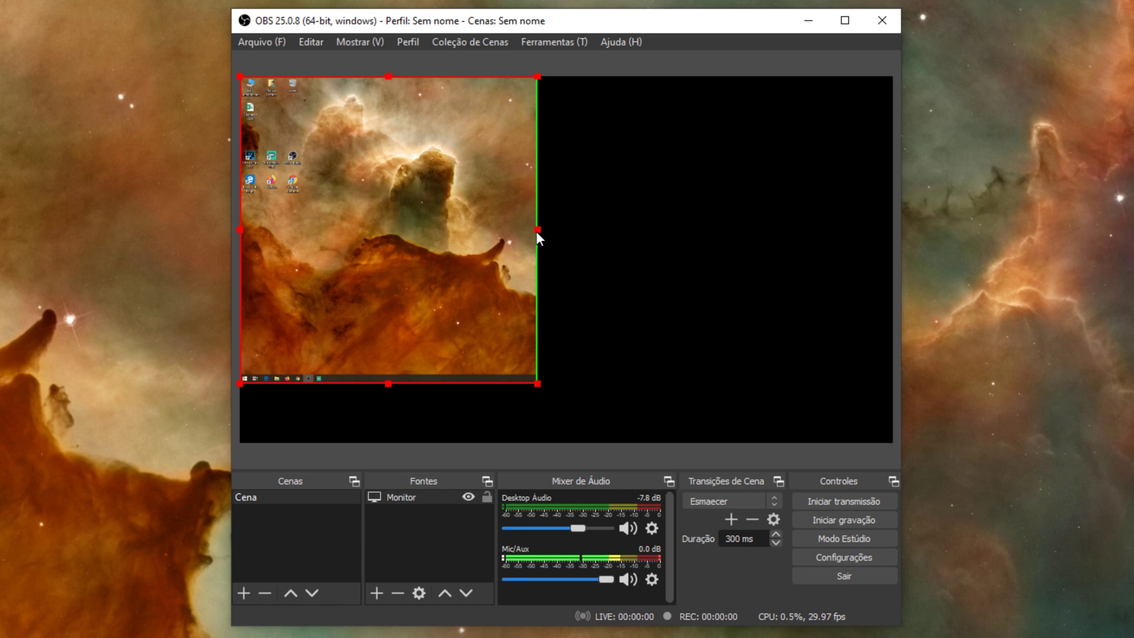
# Fit the cropped Monitor source to the screen with the transform options
pyautogui.rightClick(374, 184)
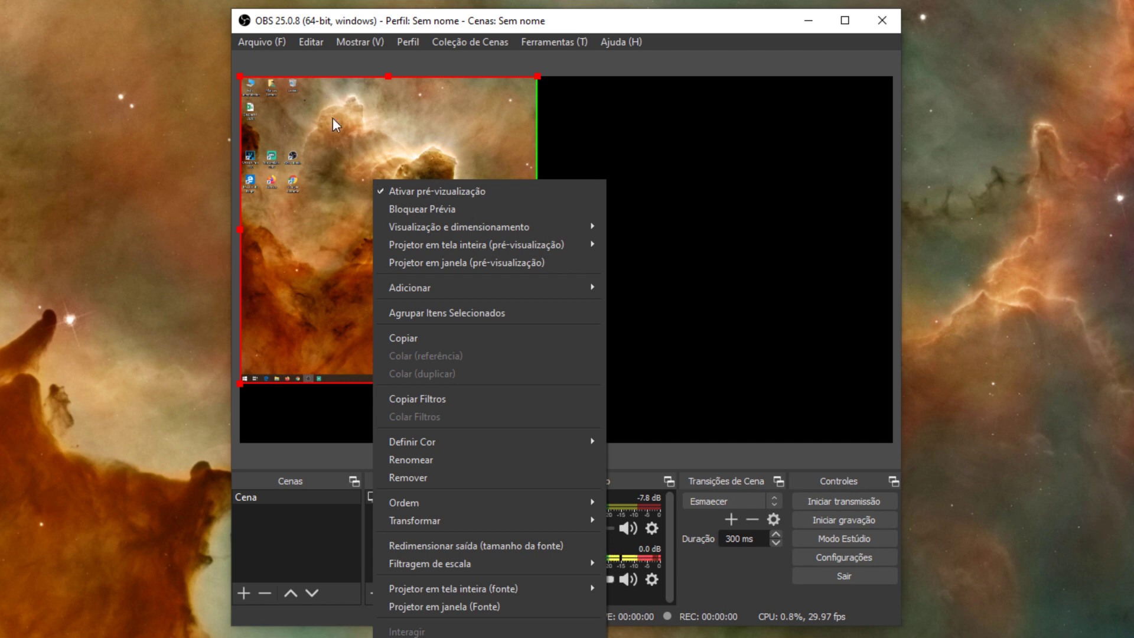
pyautogui.click(441, 171)
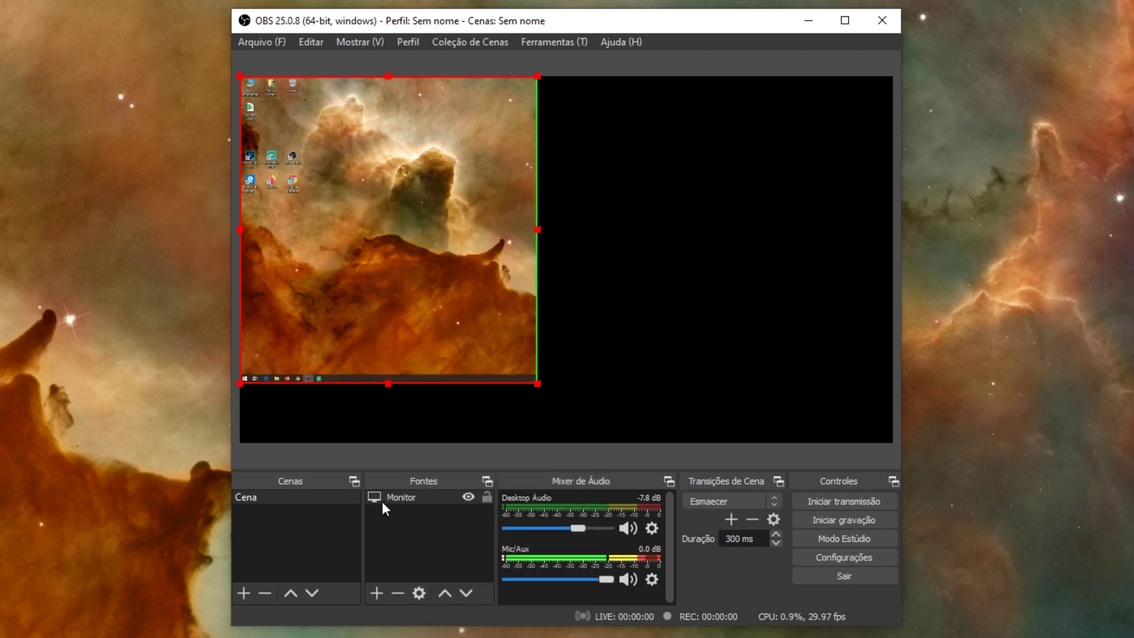
pyautogui.rightClick(410, 497)
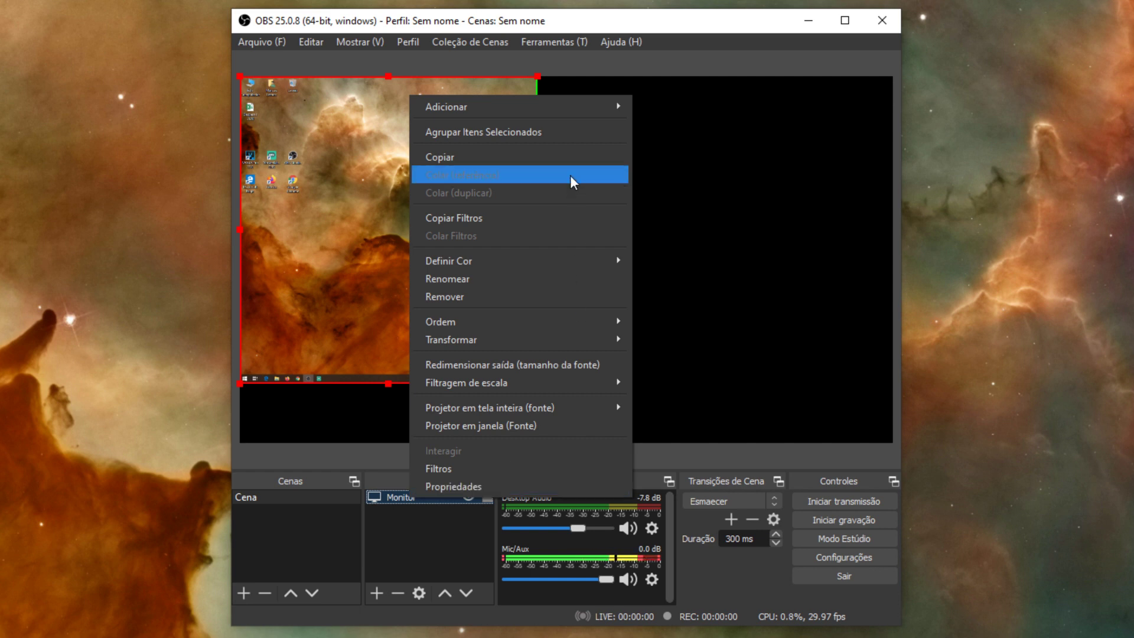
pyautogui.moveTo(528, 342)
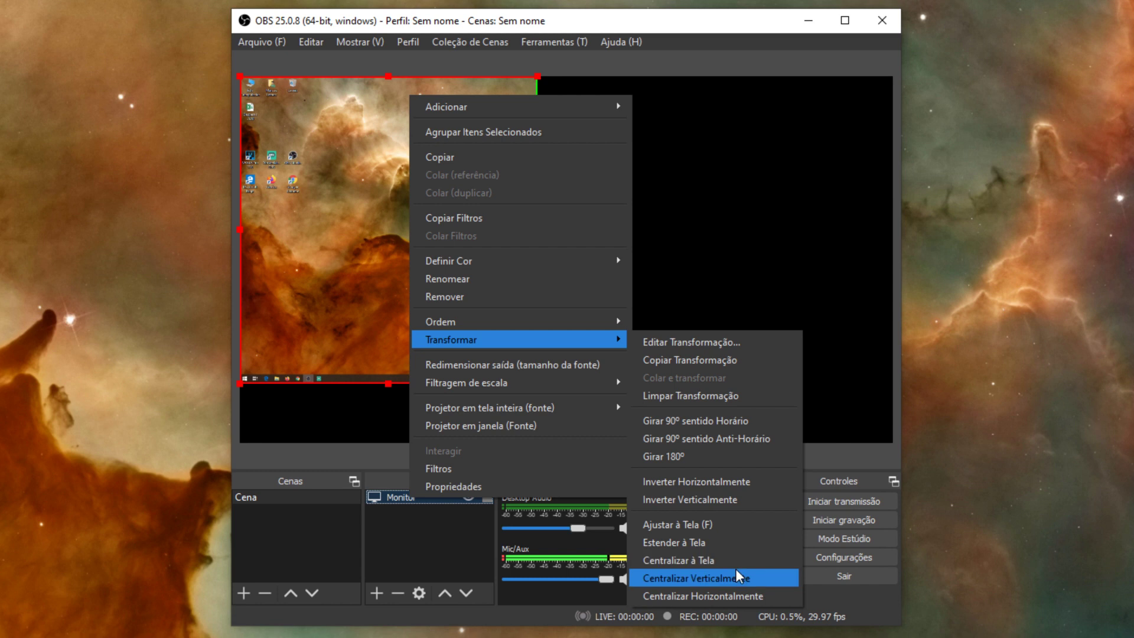
pyautogui.click(735, 524)
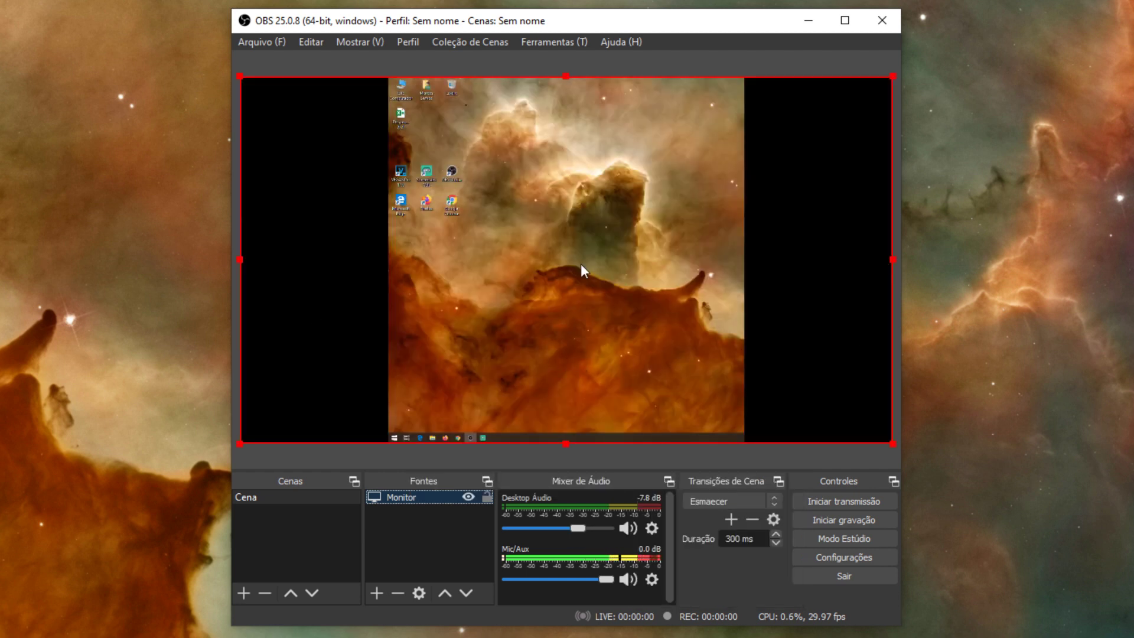
# Reset the Monitor source's transform, then scale it down from its upper-left corner and centre it on the canvas
pyautogui.rightClick(586, 236)
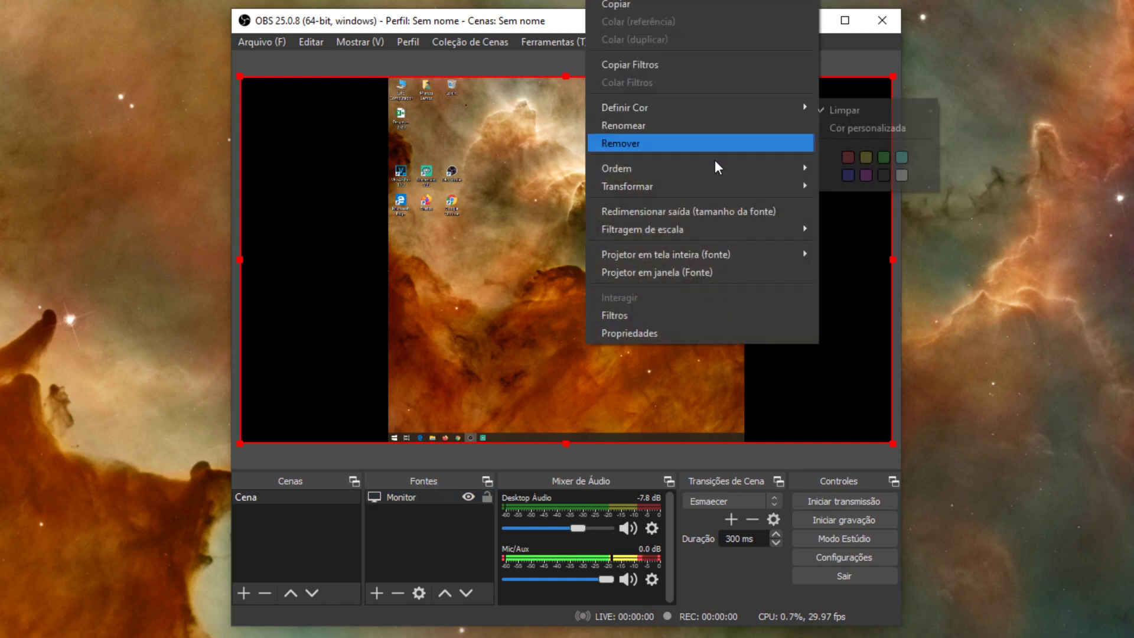
pyautogui.moveTo(778, 193)
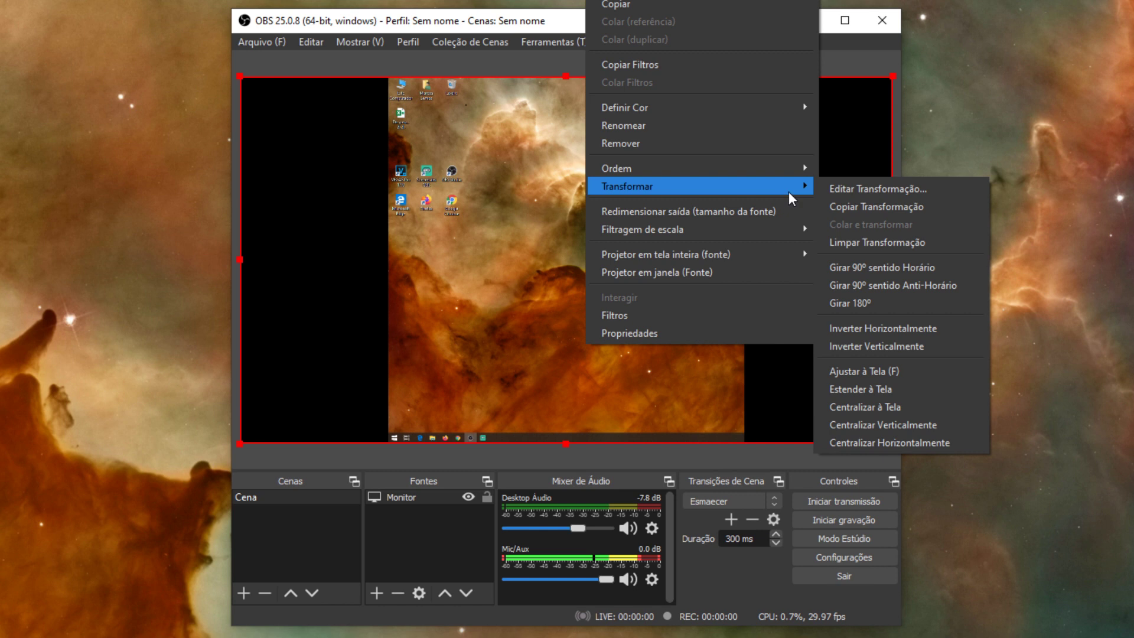
pyautogui.click(933, 242)
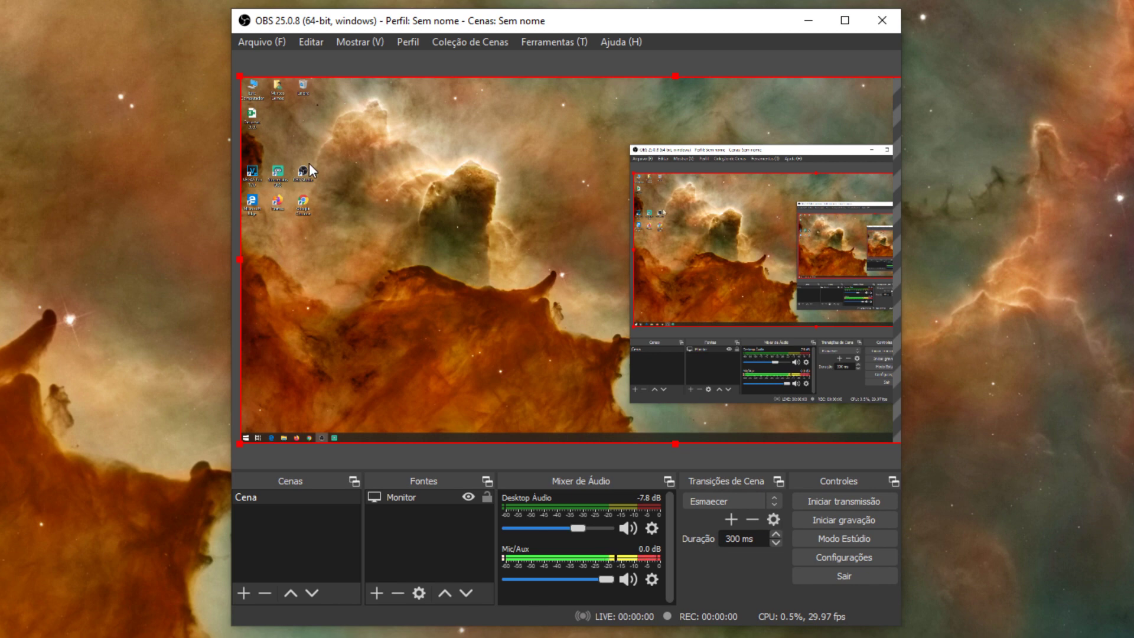
pyautogui.moveTo(241, 76); pyautogui.dragTo(319, 102)
pyautogui.moveTo(637, 235); pyautogui.dragTo(591, 265)
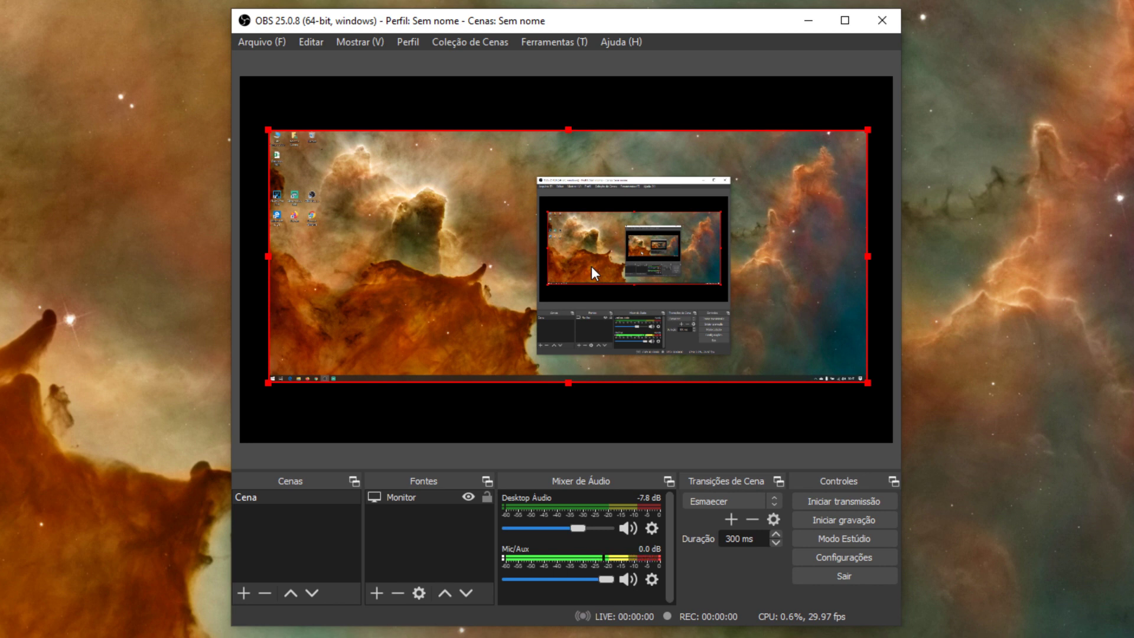
# Check the Monitor source's properties, close them without changes, and remove the source from the scene
pyautogui.click(416, 498)
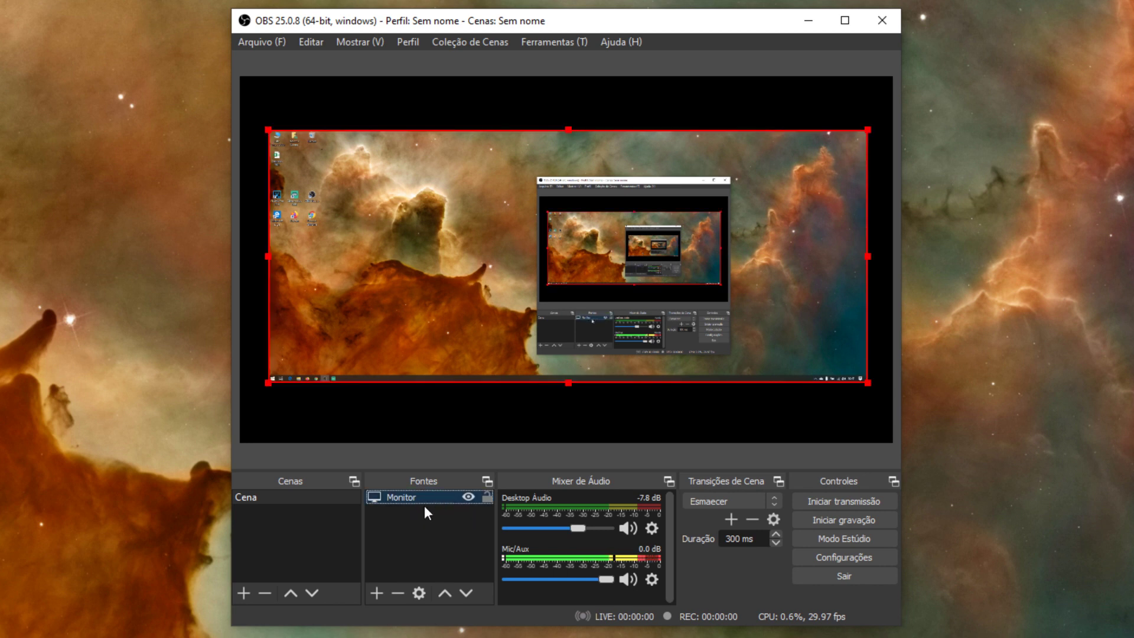
pyautogui.click(420, 592)
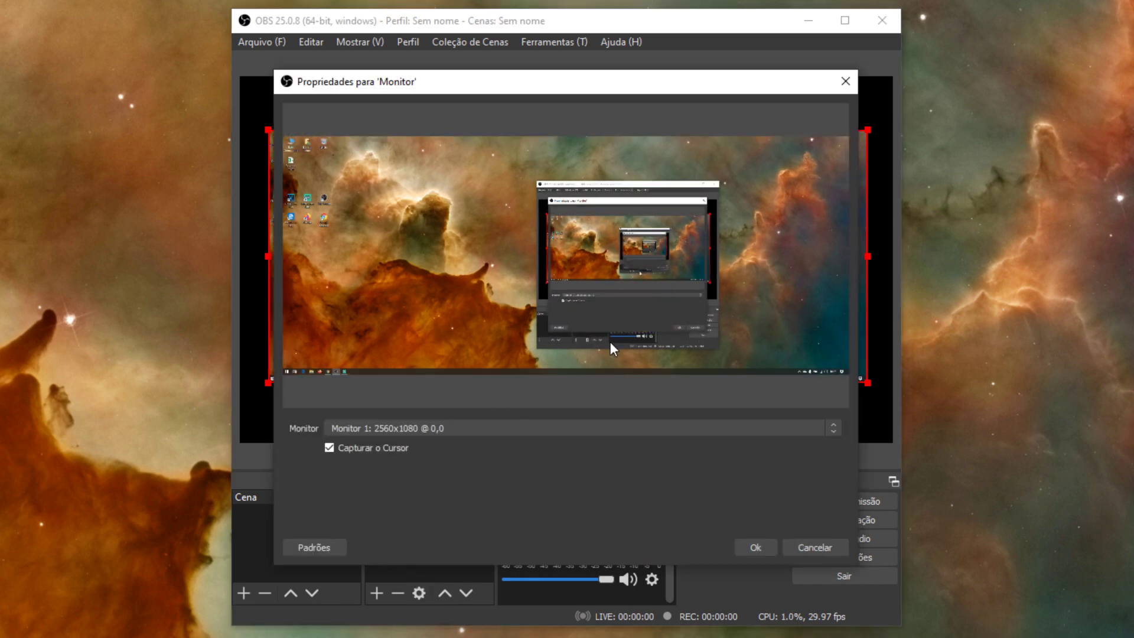
pyautogui.click(817, 549)
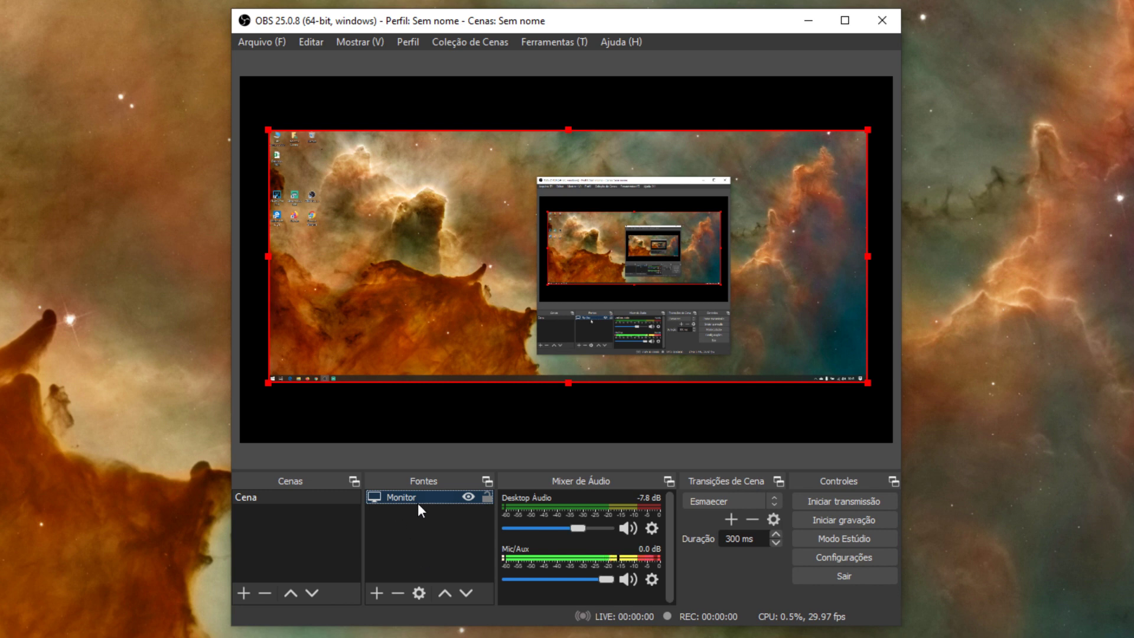
pyautogui.click(390, 593)
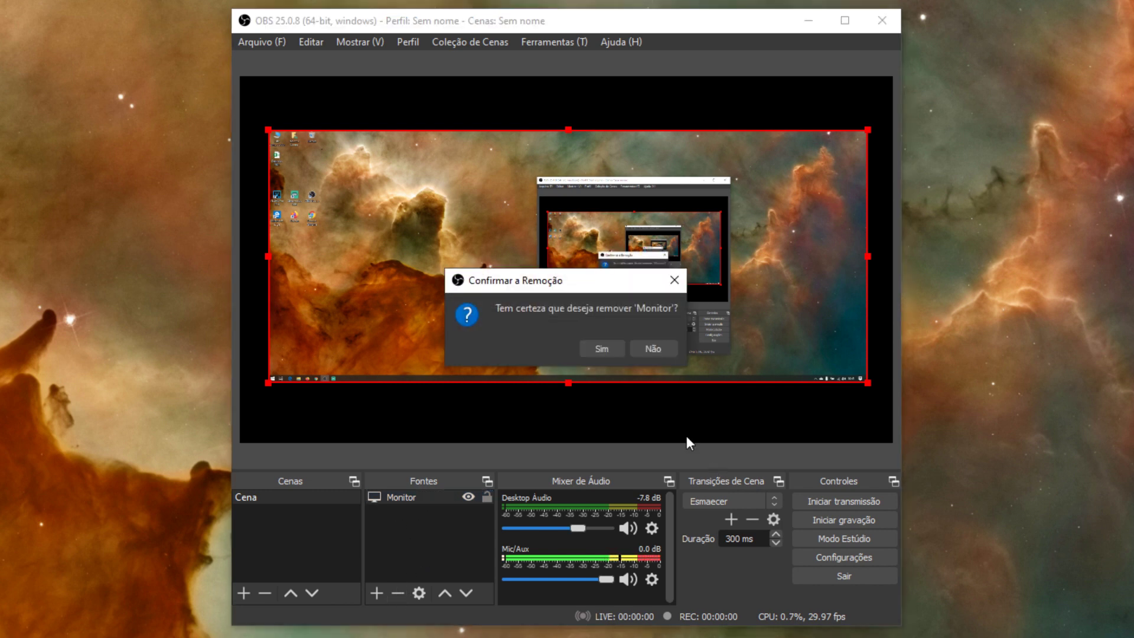
pyautogui.click(600, 349)
# Create a new window capture source named Navegador
pyautogui.click(376, 594)
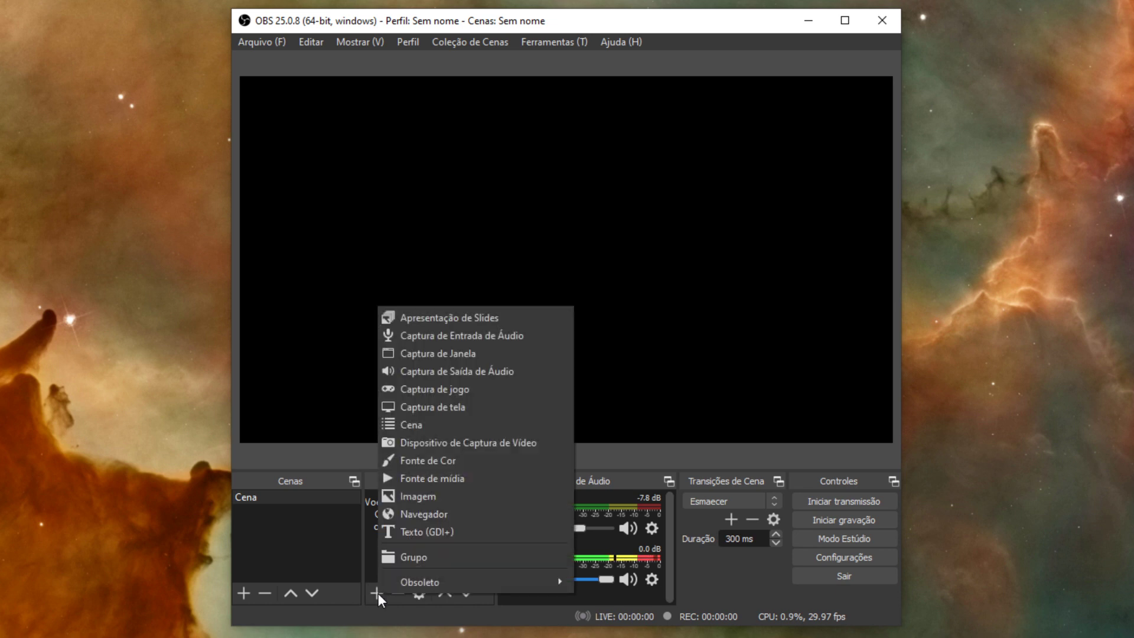
pyautogui.click(491, 357)
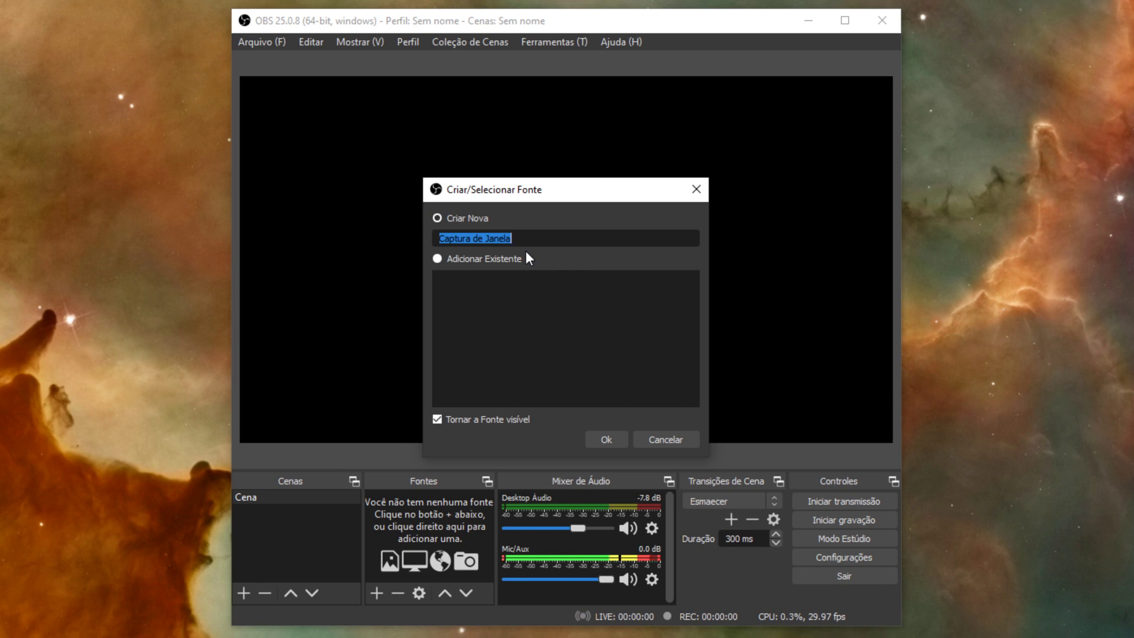
pyautogui.write('Navegaor')
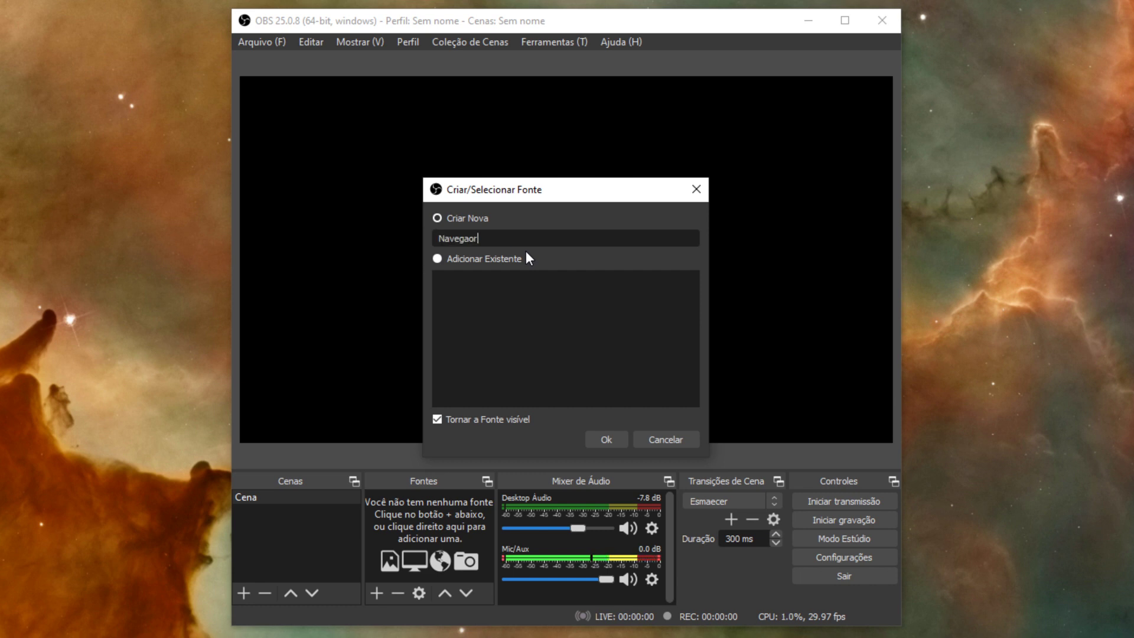
pyautogui.press('Left')
pyautogui.press('Left')
pyautogui.write('d')
pyautogui.click(610, 439)
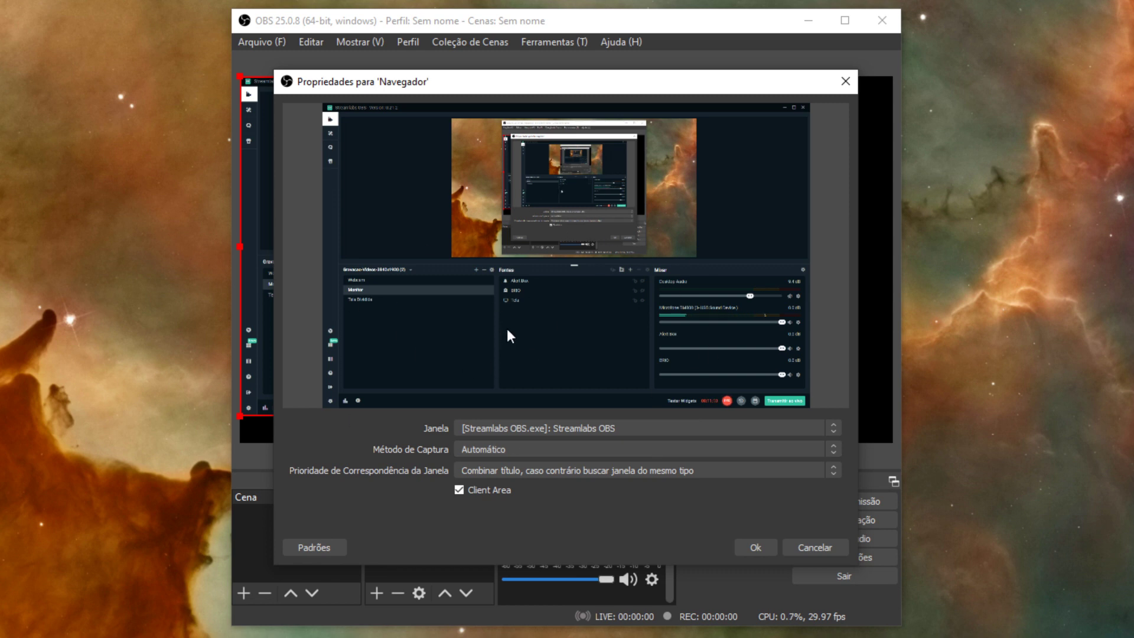
# Set the Navegador source to capture the chrome.exe window showing the Ferramentas Blog page, and confirm its properties
pyautogui.click(831, 427)
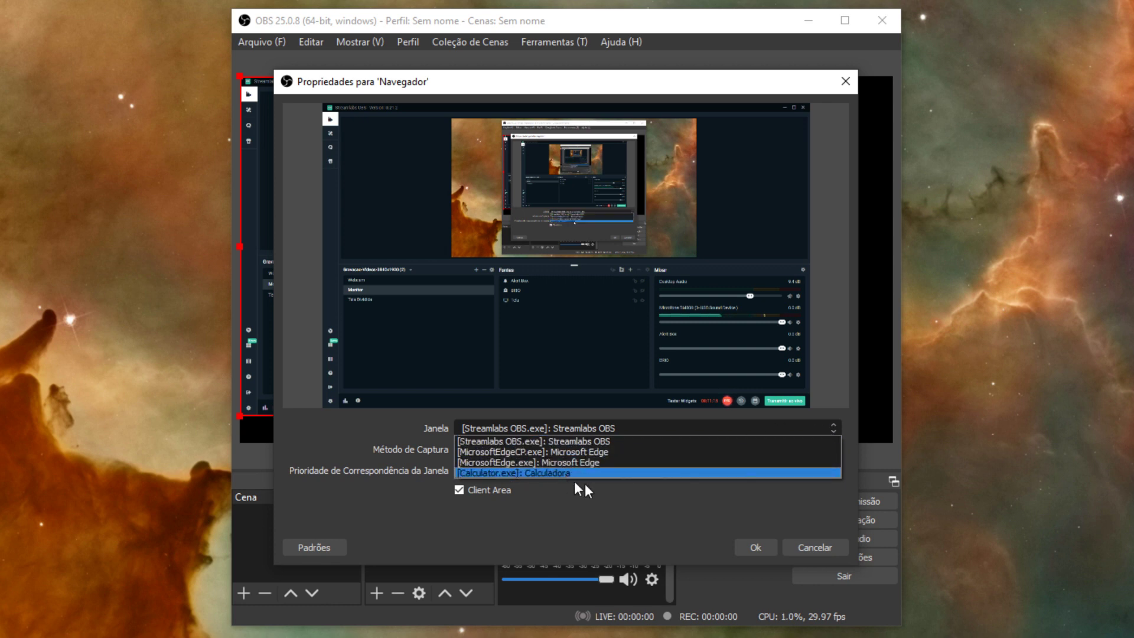
pyautogui.click(611, 476)
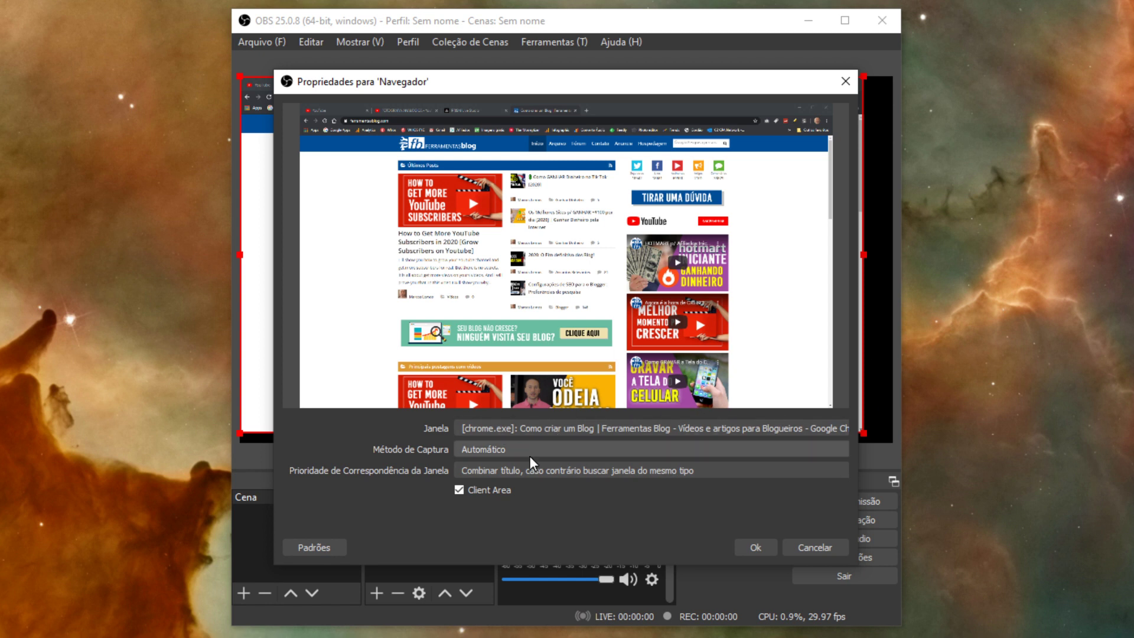
pyautogui.click(766, 550)
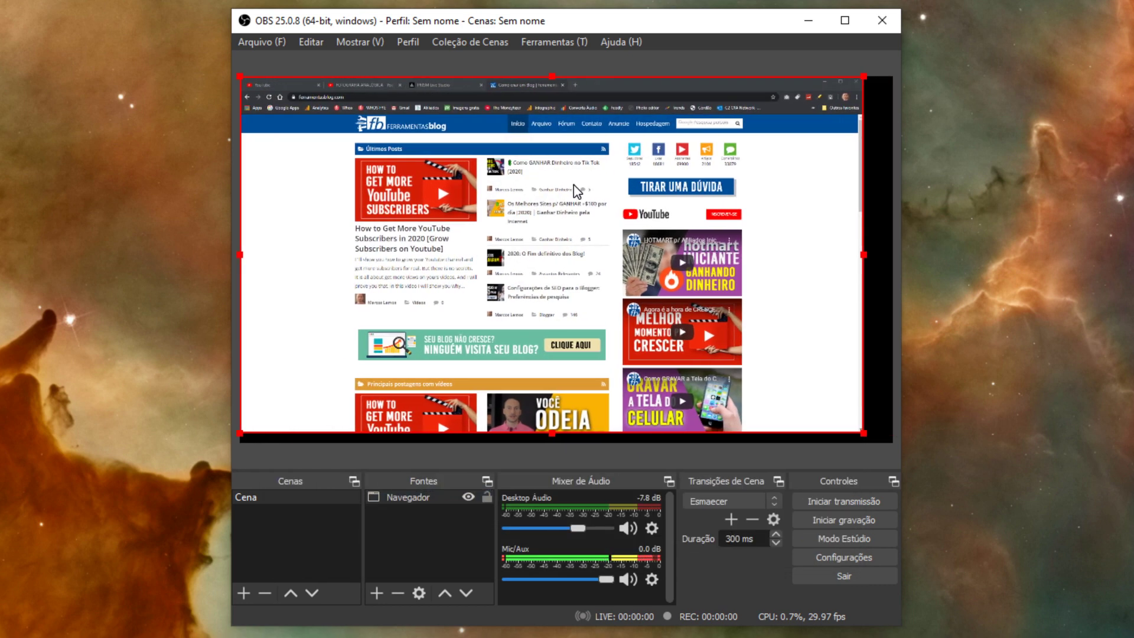
# Enlarge and reposition the Navegador source so the blog page fills the canvas with the browser's tab and address bars outside its upper edge
pyautogui.moveTo(863, 433); pyautogui.dragTo(888, 447)
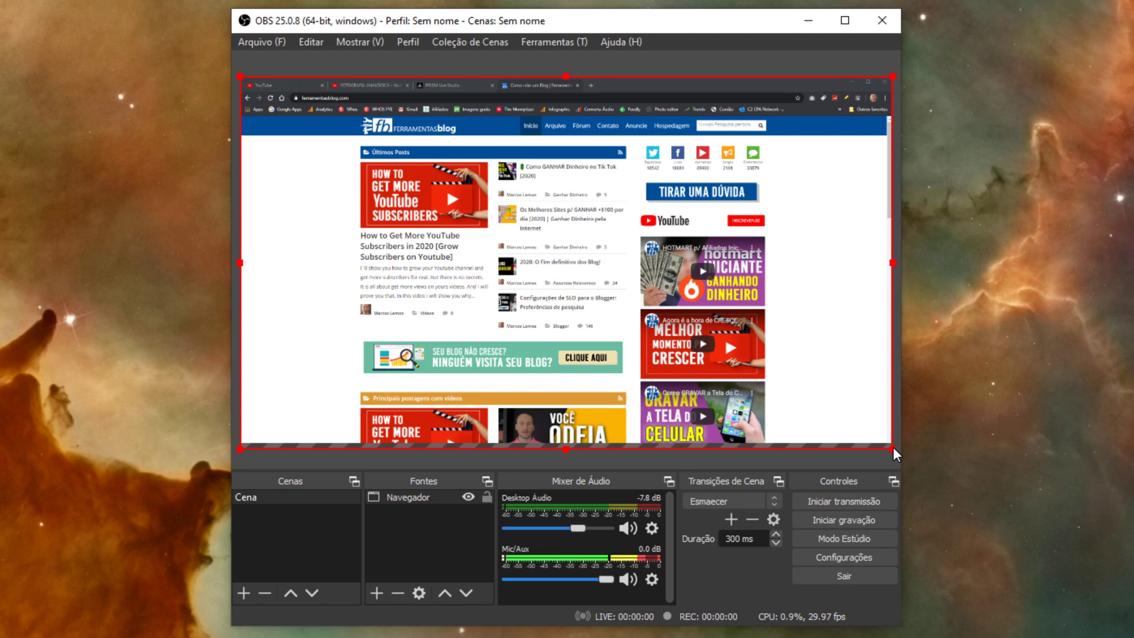
pyautogui.moveTo(651, 210); pyautogui.dragTo(636, 191)
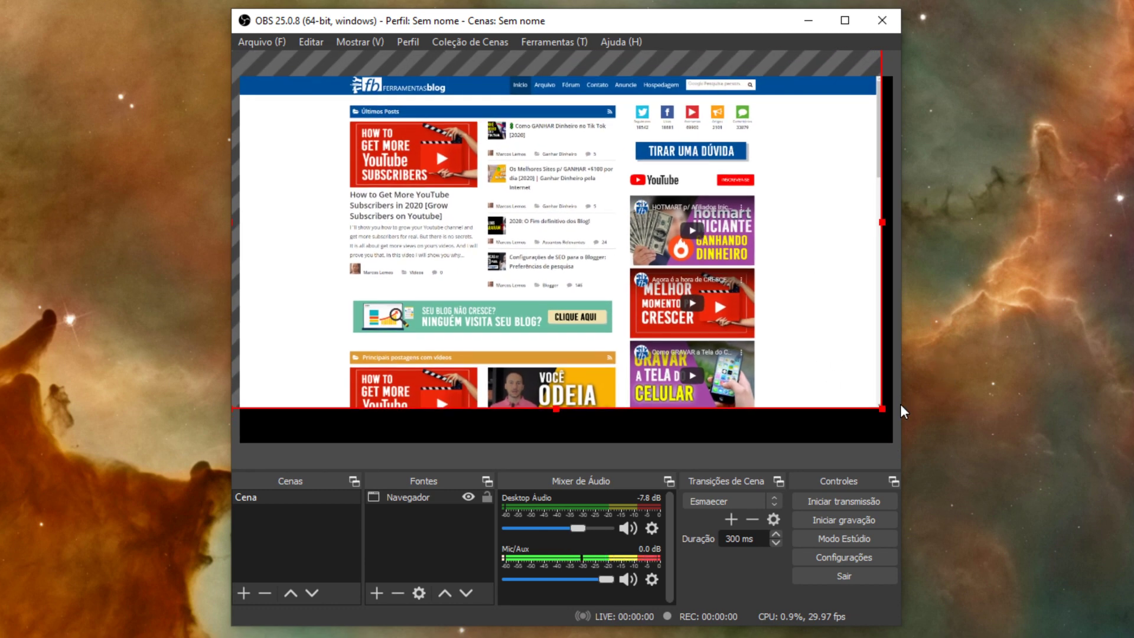
pyautogui.moveTo(880, 406); pyautogui.dragTo(916, 444)
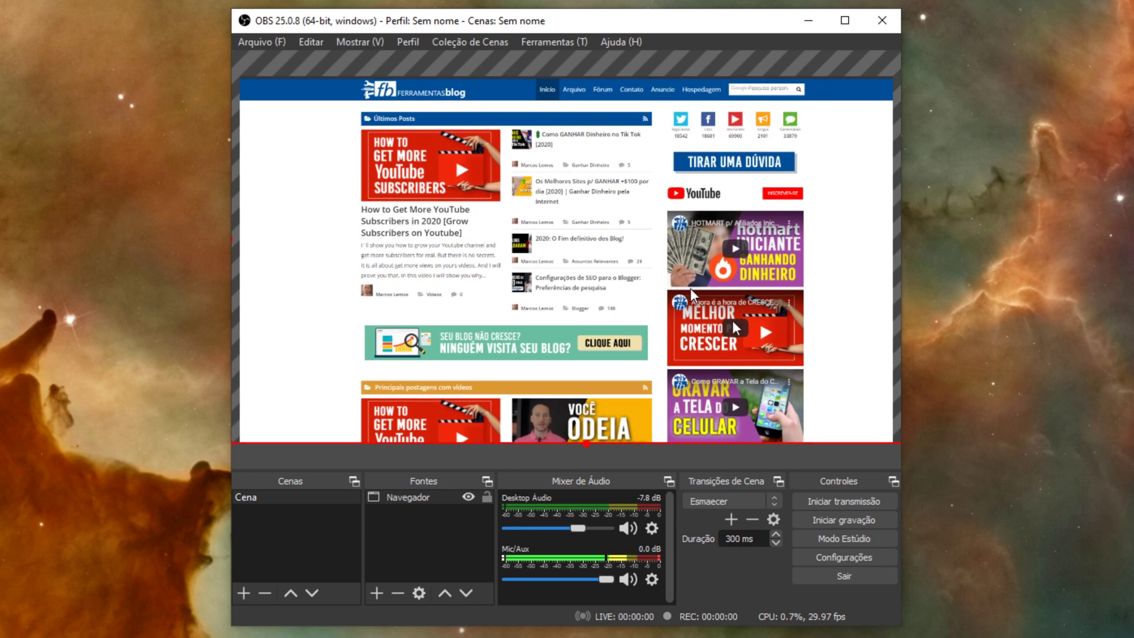
pyautogui.moveTo(685, 250); pyautogui.dragTo(697, 250)
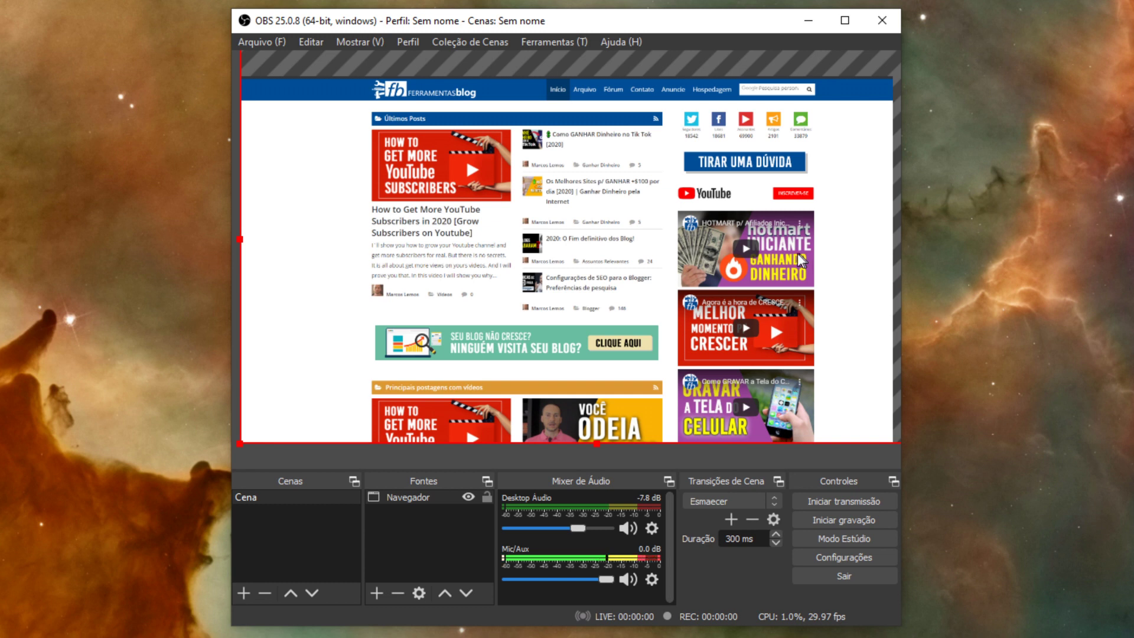
pyautogui.press('Left')
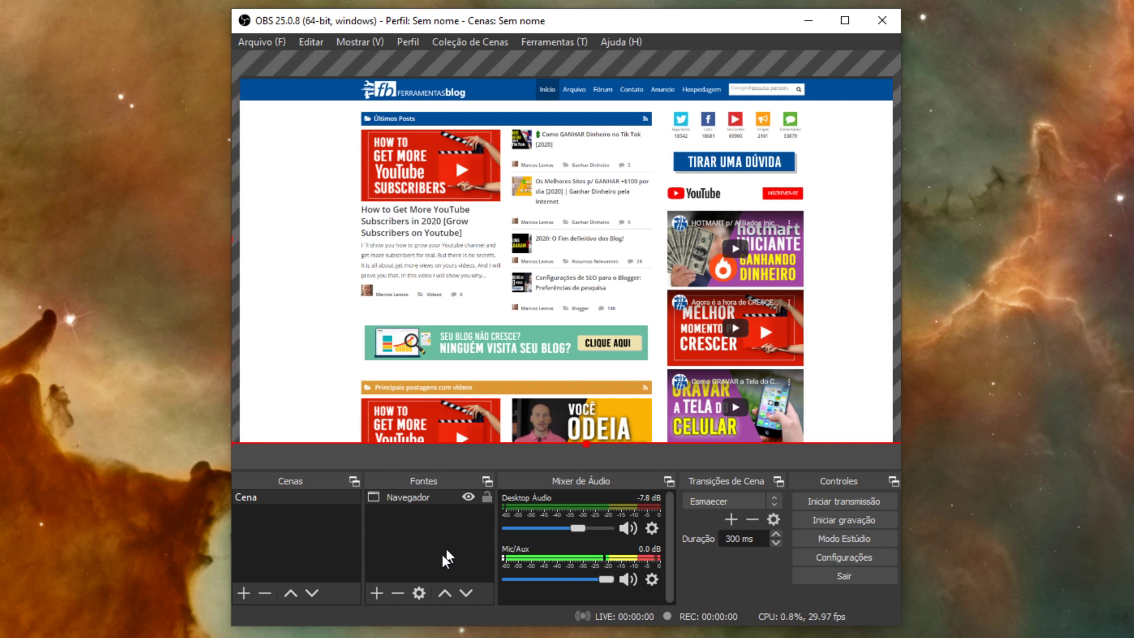
pyautogui.click(420, 571)
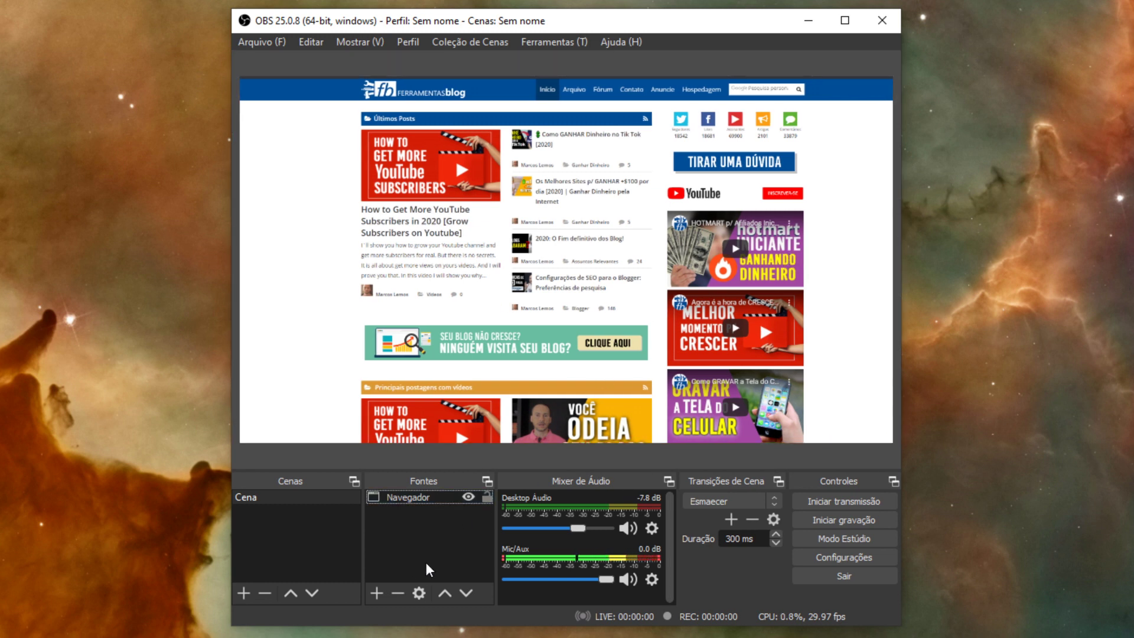
# Create a new video capture device source named Webcam Logitech BRIO
pyautogui.click(377, 593)
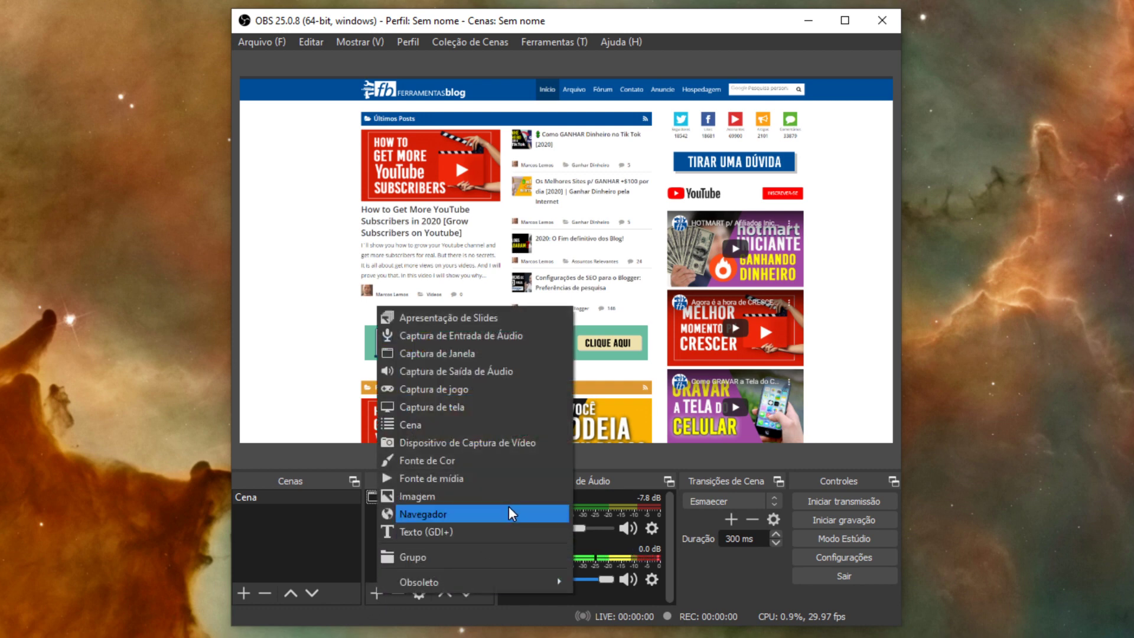
pyautogui.click(515, 448)
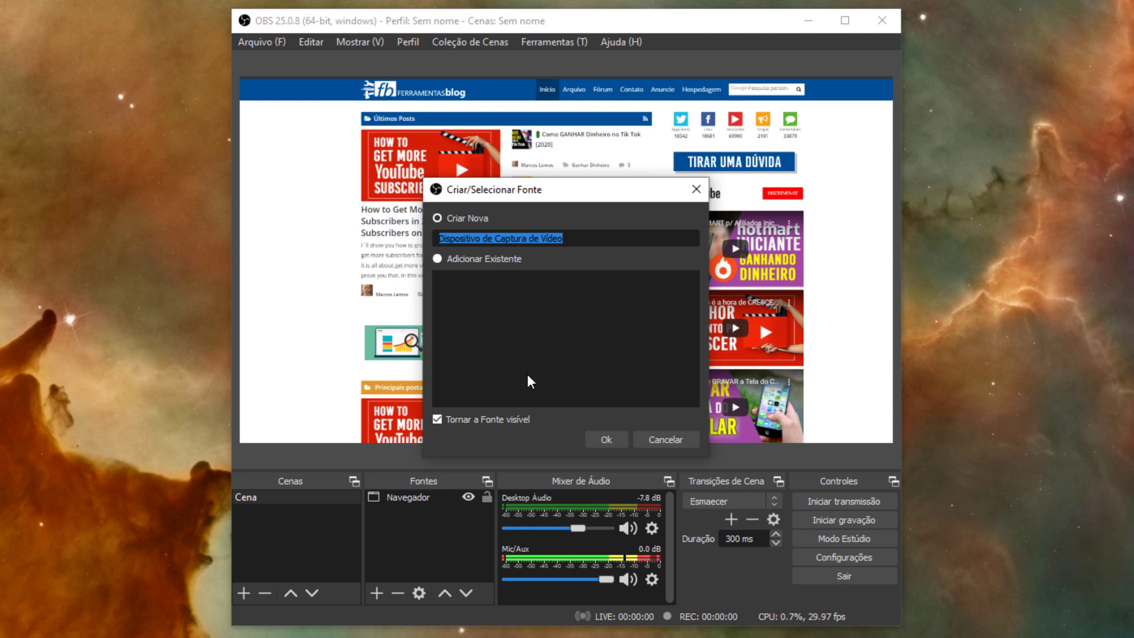
pyautogui.write('Web')
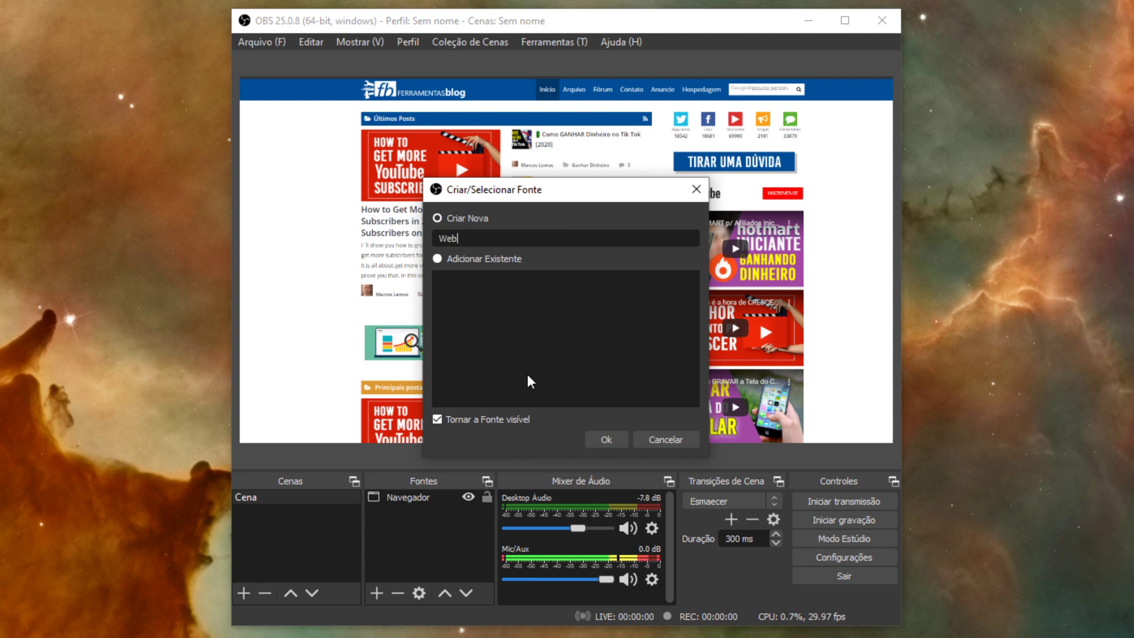
pyautogui.write('cam Logitech BRIO')
pyautogui.click(614, 440)
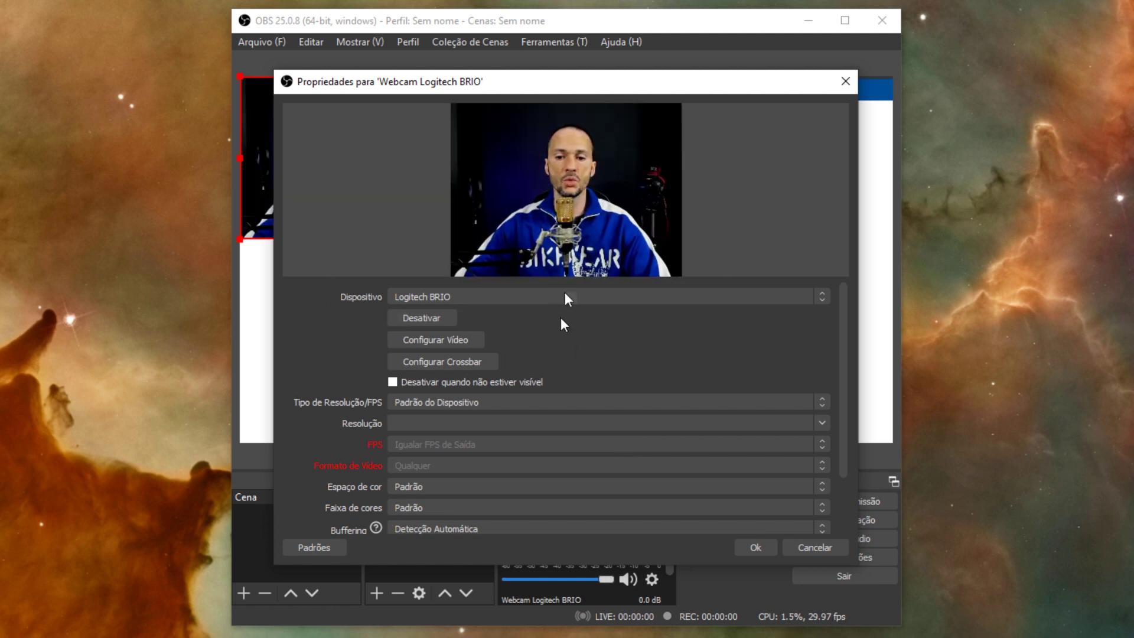
# Try Integrated Webcam as the capture device, and switch the source back to Logitech BRIO
pyautogui.click(822, 297)
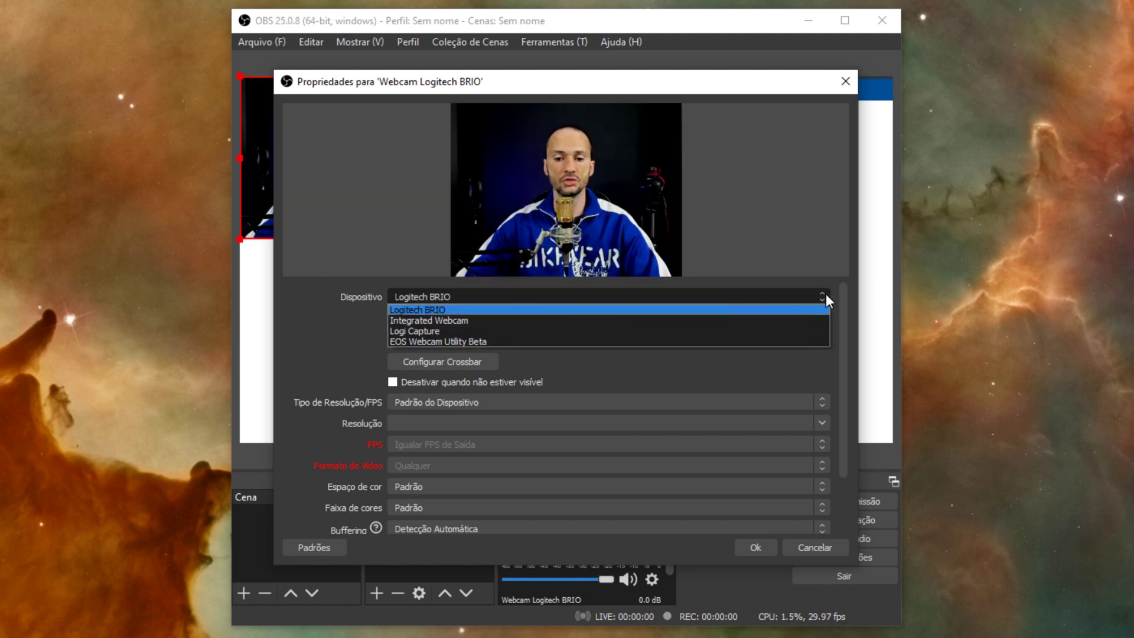
pyautogui.click(505, 322)
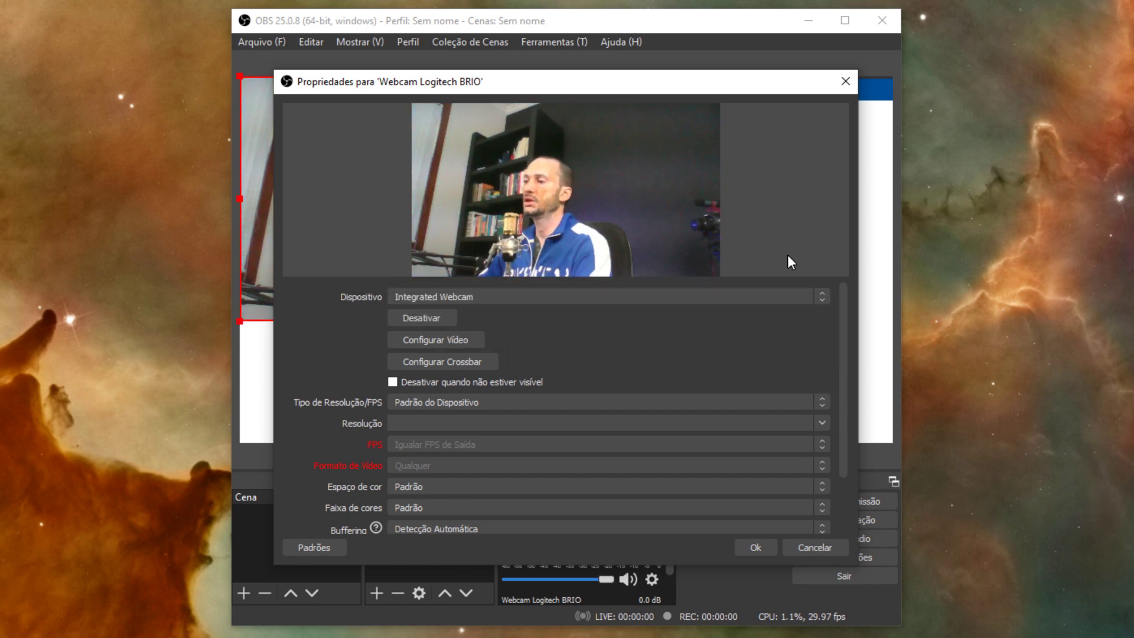
pyautogui.click(824, 298)
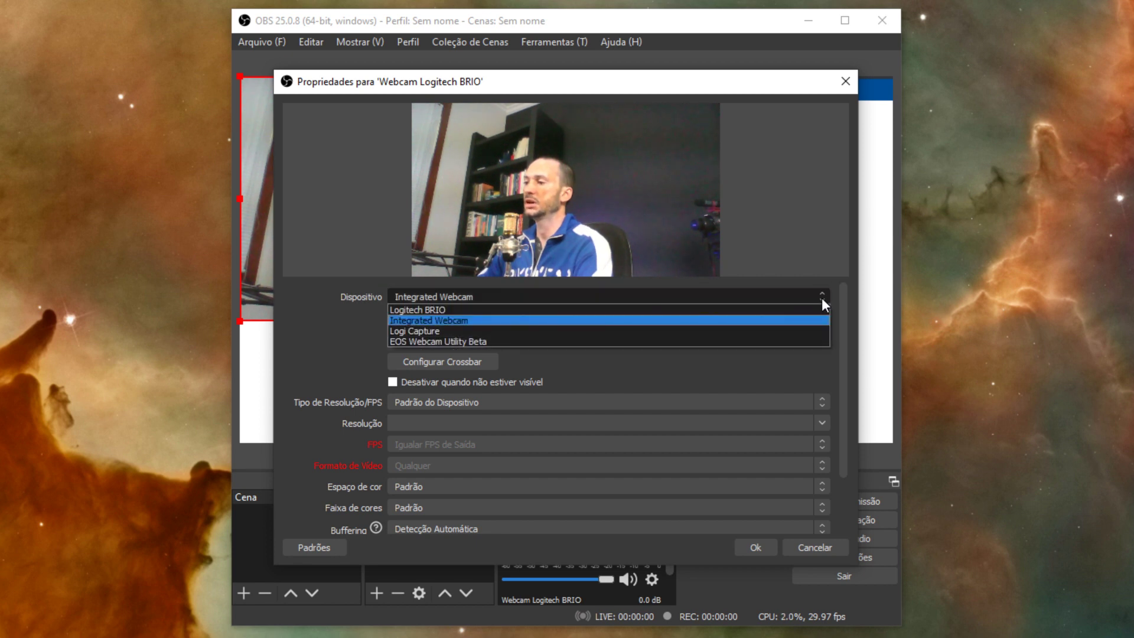
pyautogui.click(424, 309)
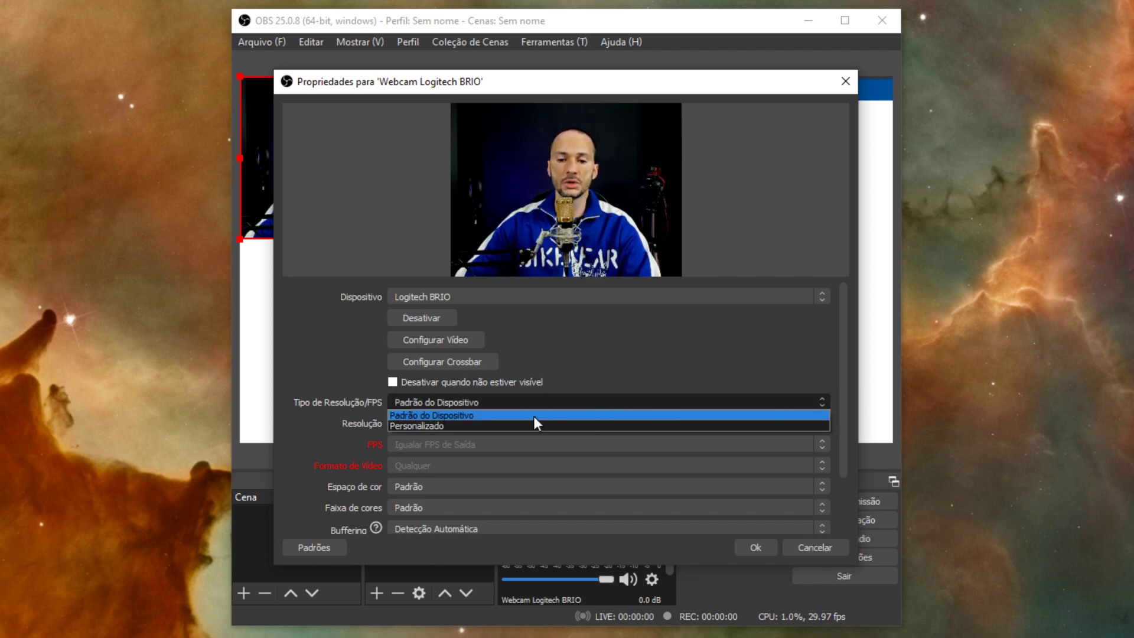
# Set the webcam's resolution/FPS type to Personalizado, with a 1920x1080 resolution and 29.97 NTSC frame rate
pyautogui.click(465, 425)
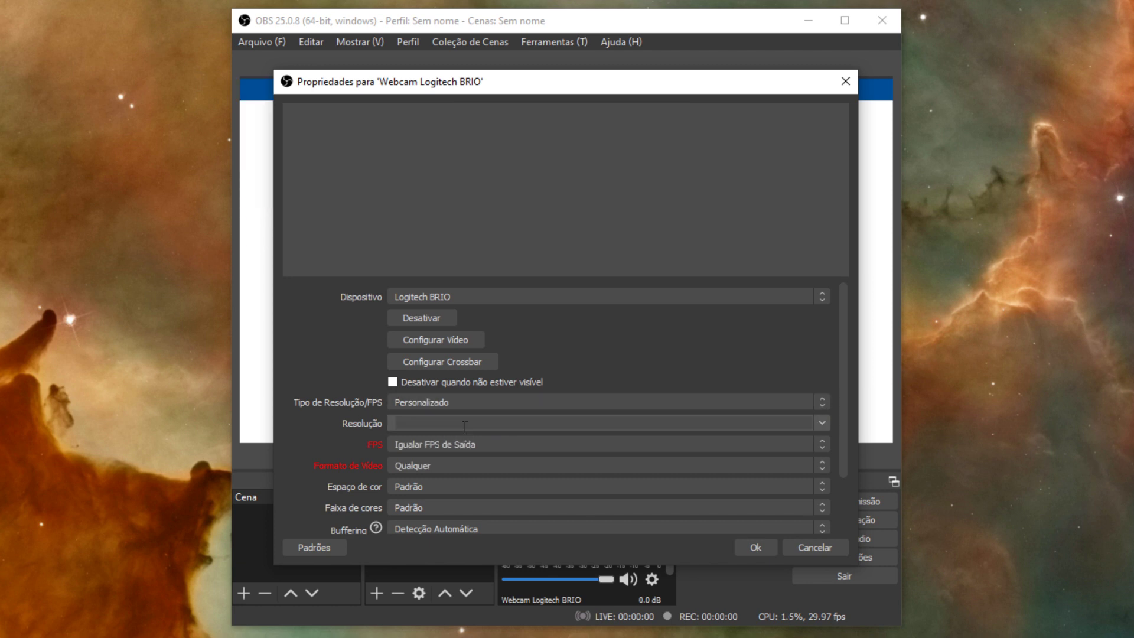
pyautogui.click(821, 422)
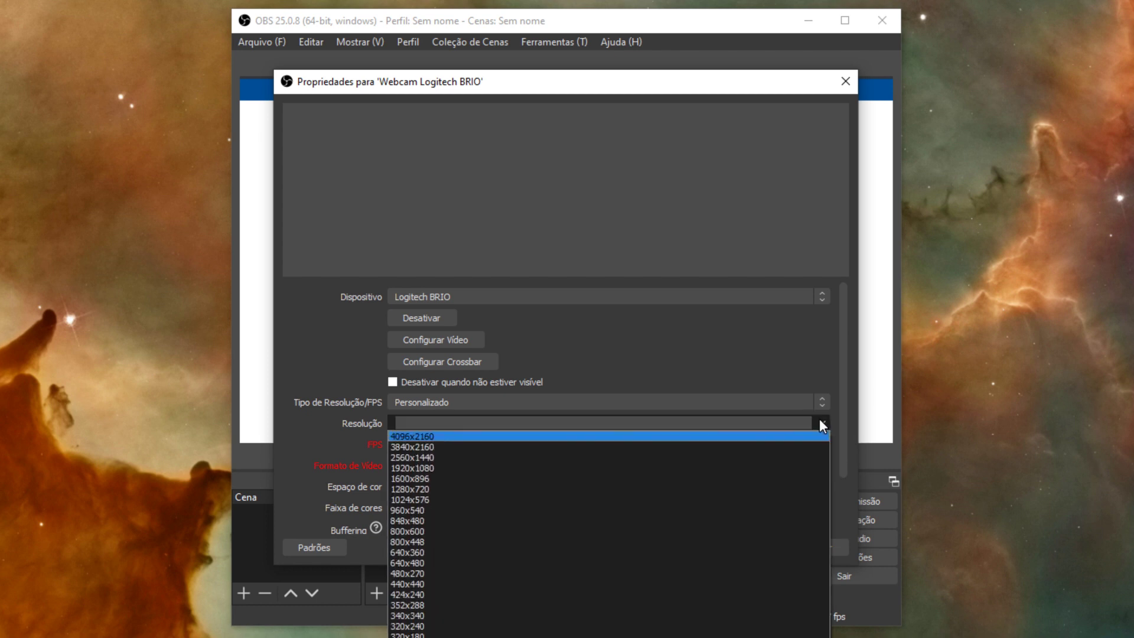
pyautogui.click(445, 466)
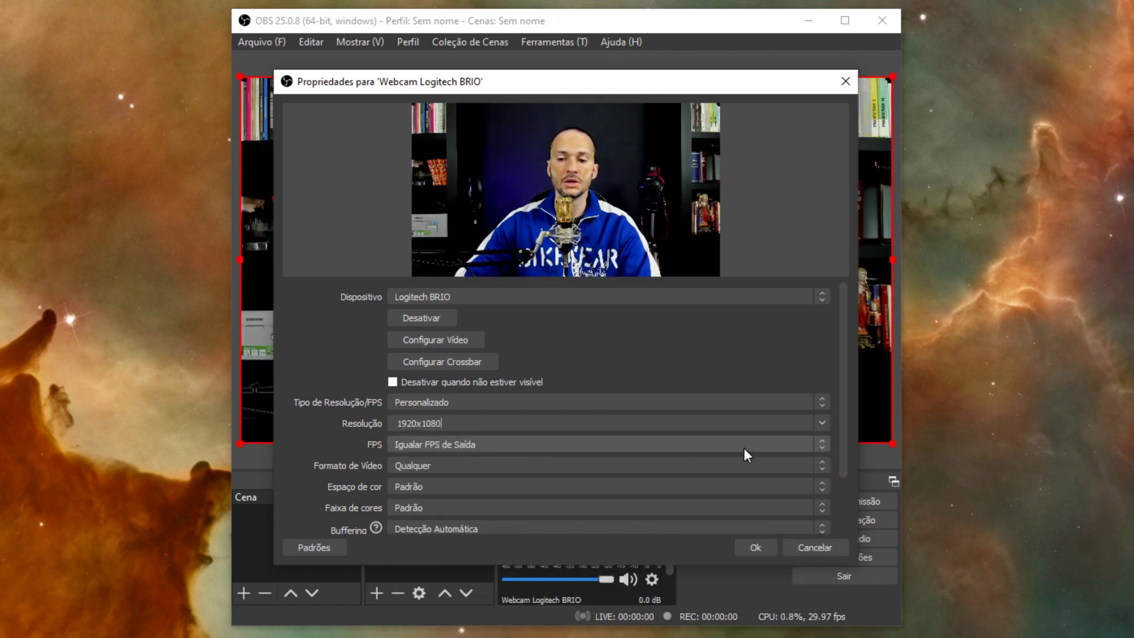
pyautogui.click(822, 444)
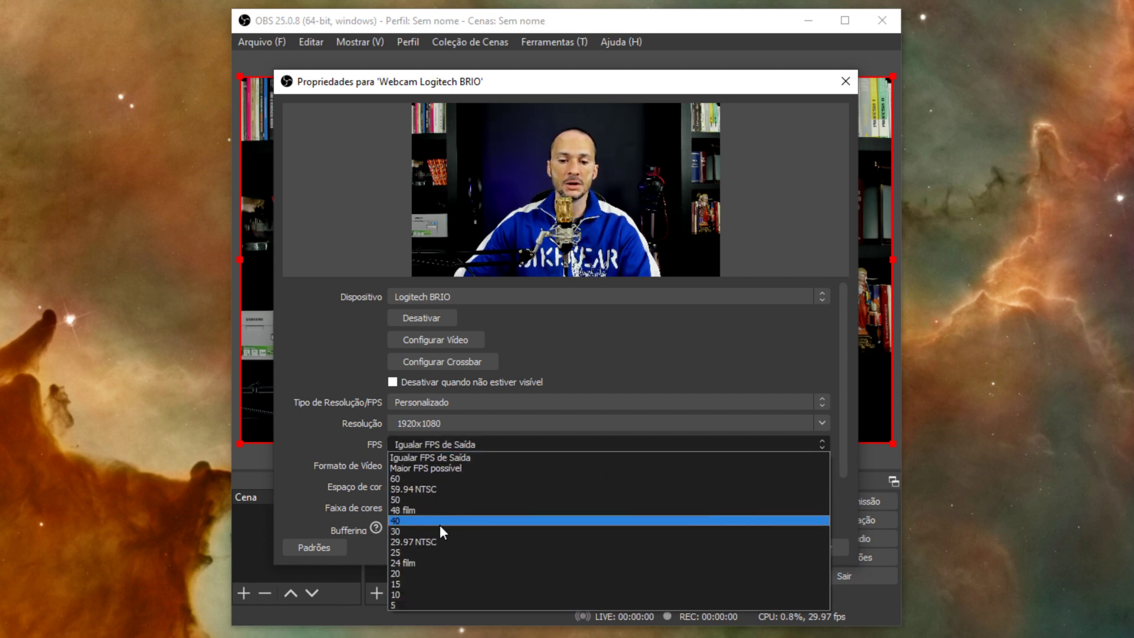
pyautogui.click(438, 540)
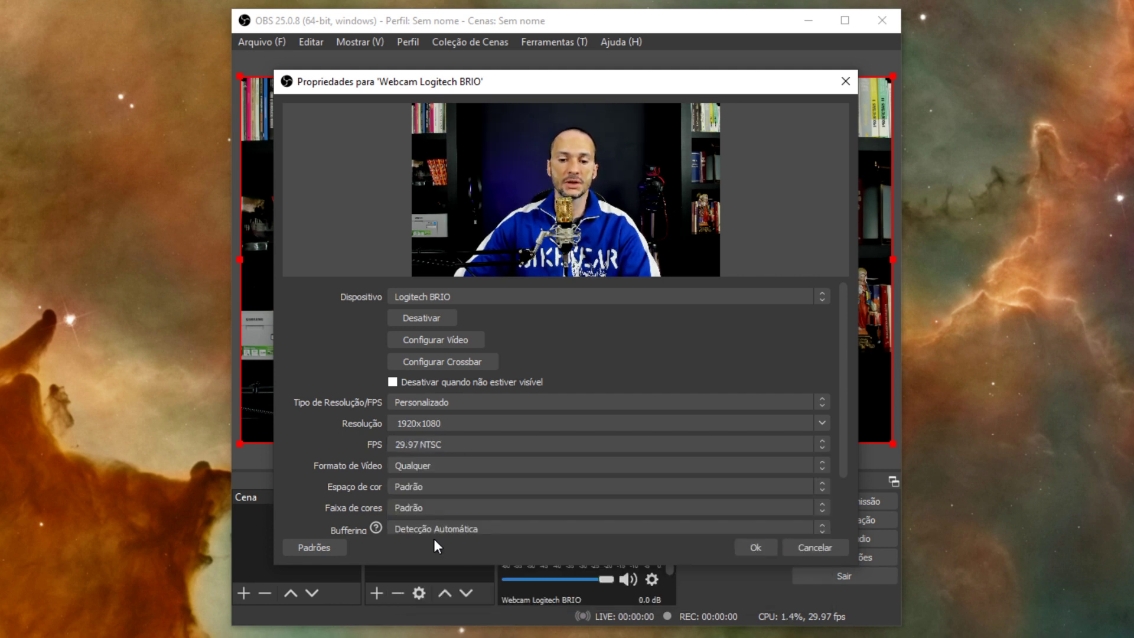
pyautogui.scroll(-2, 339, 412)
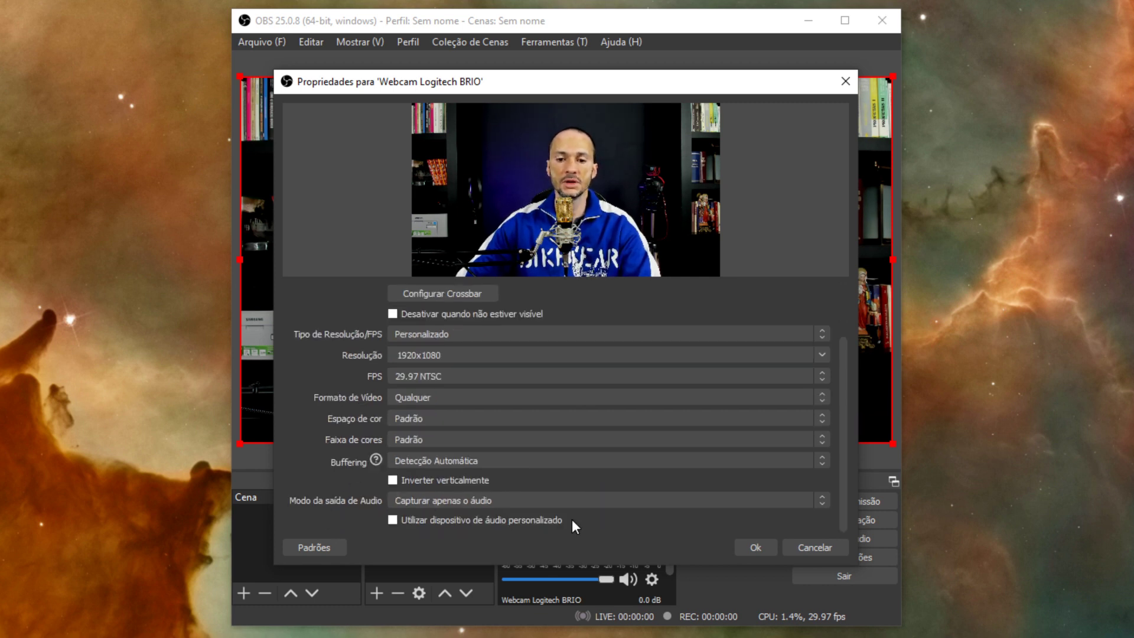
pyautogui.scroll(2, 581, 472)
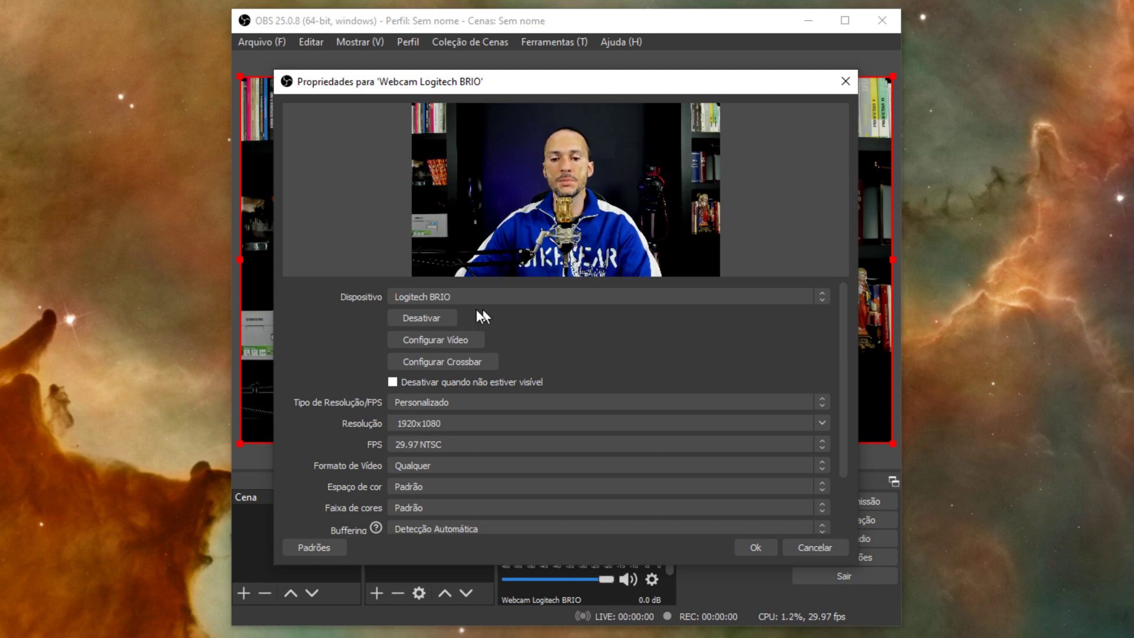
# Try turning off automatic exposure and white balance in the webcam's video configuration, and cancel that dialog
pyautogui.click(467, 340)
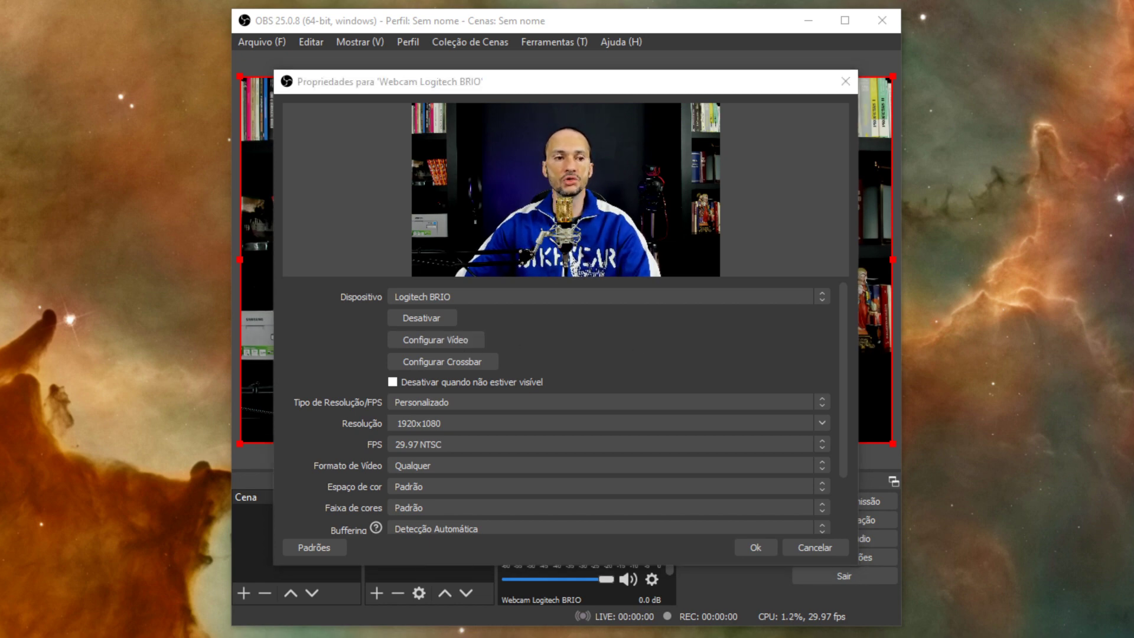
pyautogui.moveTo(572, 240); pyautogui.dragTo(519, 167)
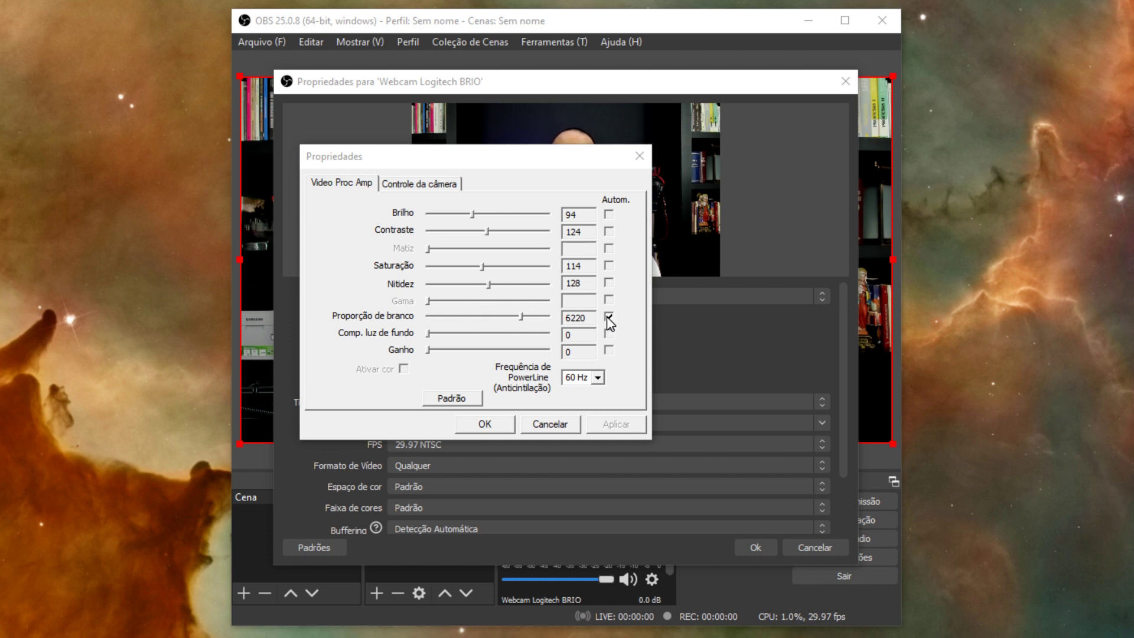
pyautogui.click(415, 182)
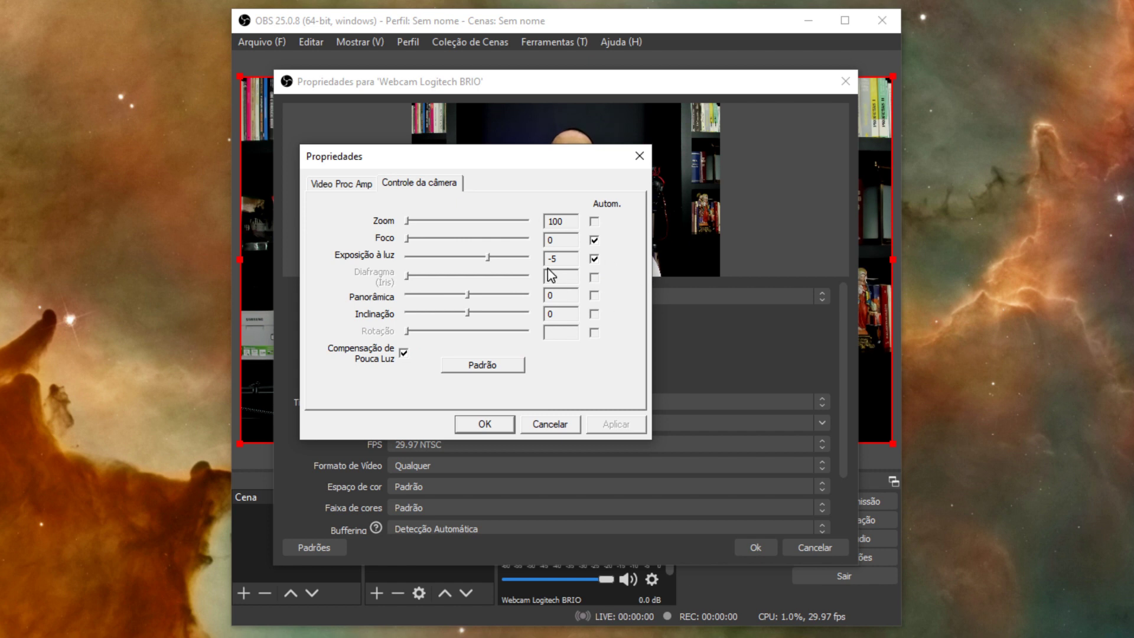
pyautogui.click(594, 258)
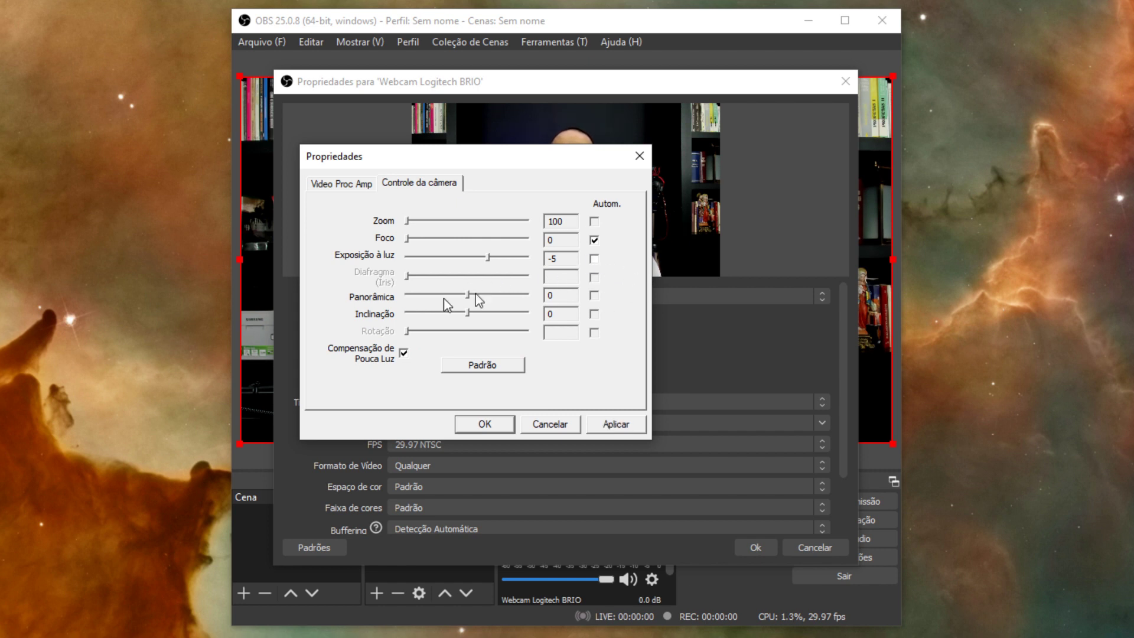
pyautogui.click(352, 185)
pyautogui.click(609, 317)
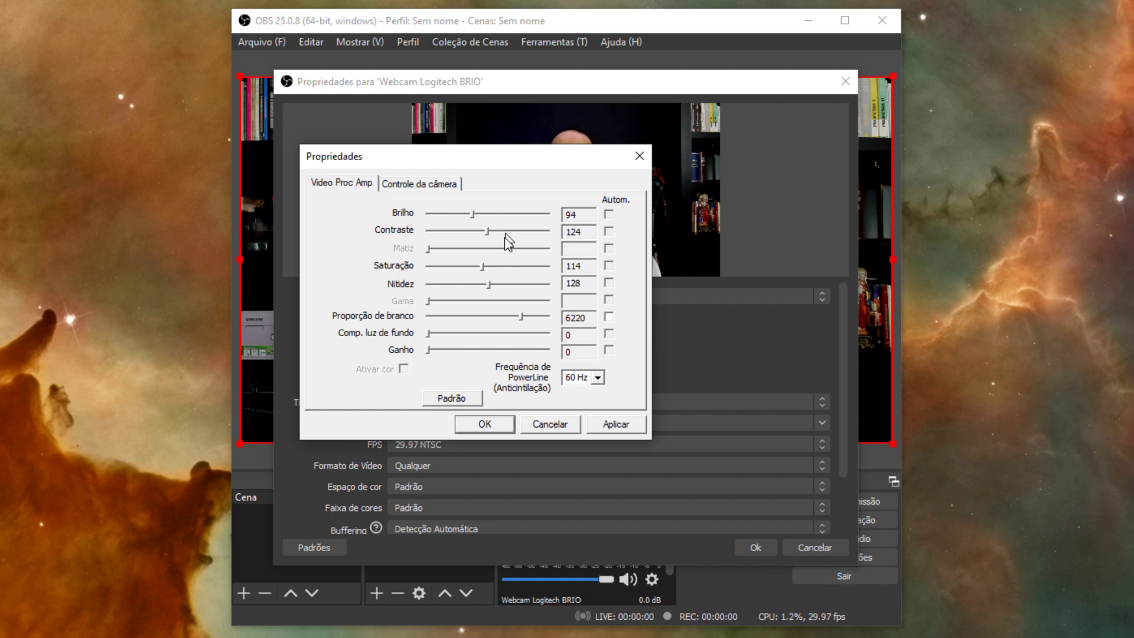
pyautogui.moveTo(521, 314); pyautogui.dragTo(519, 314)
pyautogui.click(560, 427)
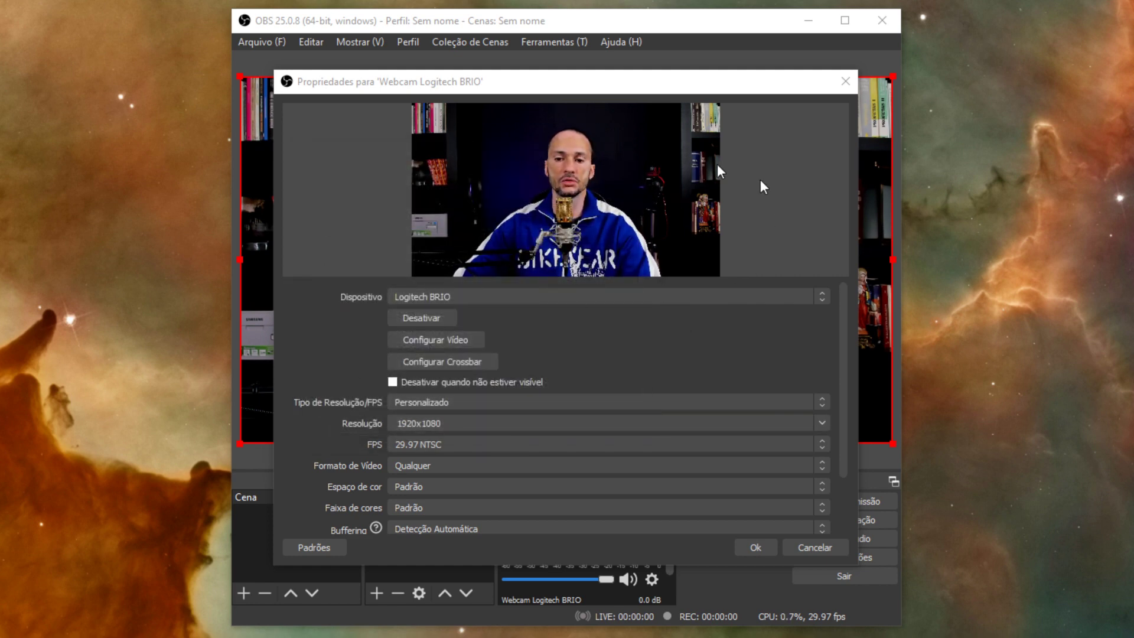
# Confirm the webcam source's properties, then scale it to about a quarter of the canvas width in the canvas's upper-right corner
pyautogui.click(746, 547)
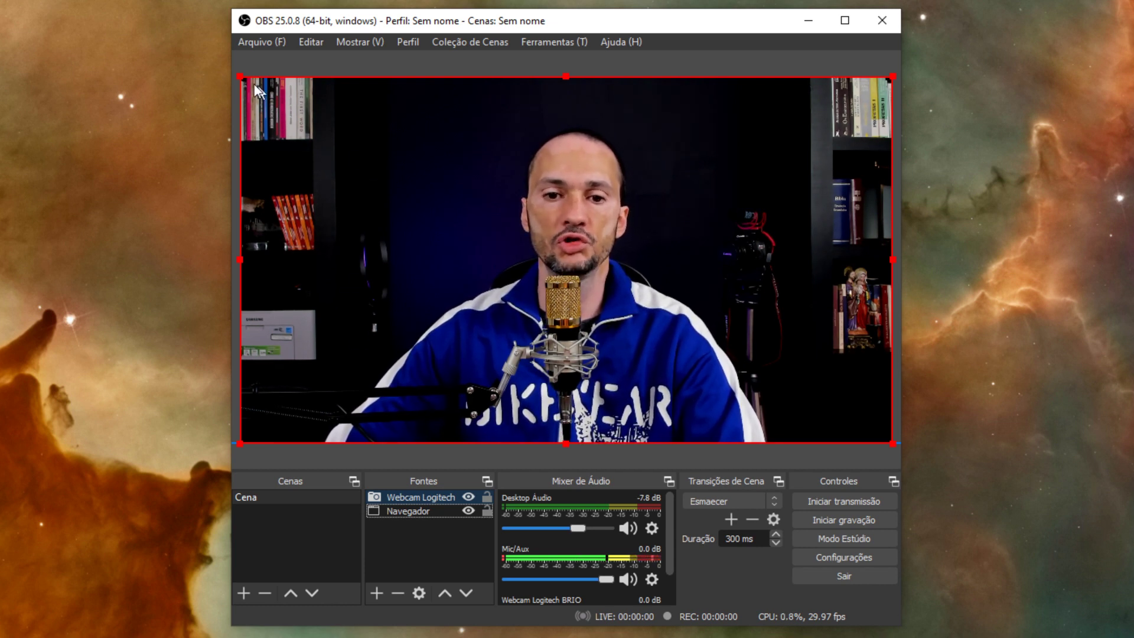
pyautogui.moveTo(238, 76); pyautogui.dragTo(743, 356)
pyautogui.moveTo(783, 404); pyautogui.dragTo(787, 123)
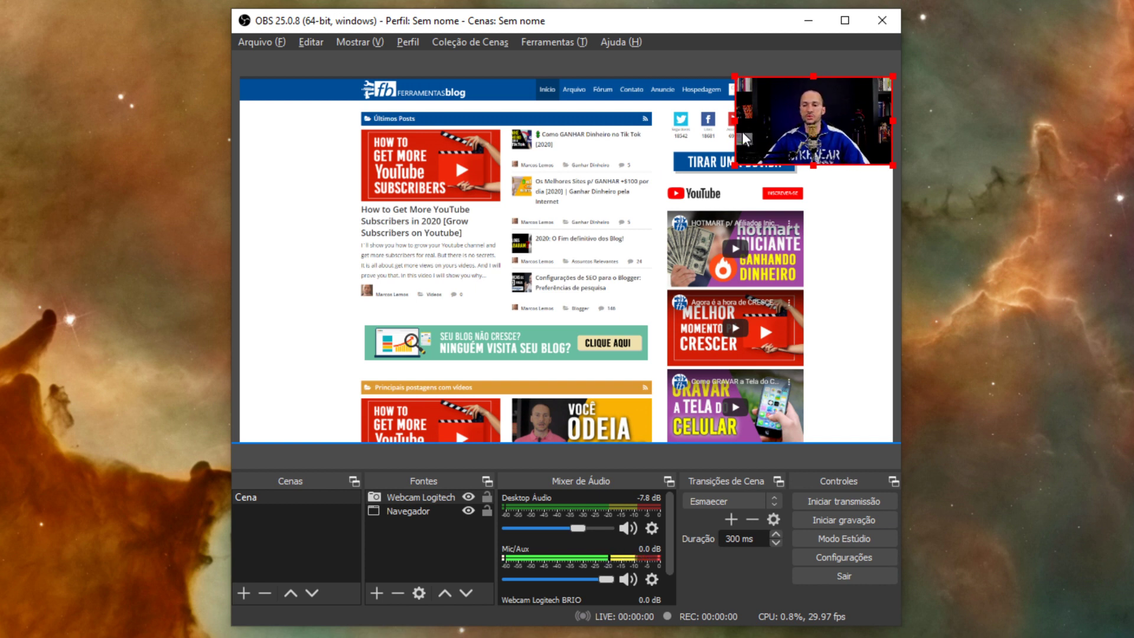
# Crop both sides of the webcam source, shrink it slightly and fit it into the canvas's upper-right corner
pyautogui.press('alt')
pyautogui.moveTo(735, 127); pyautogui.dragTo(762, 127)
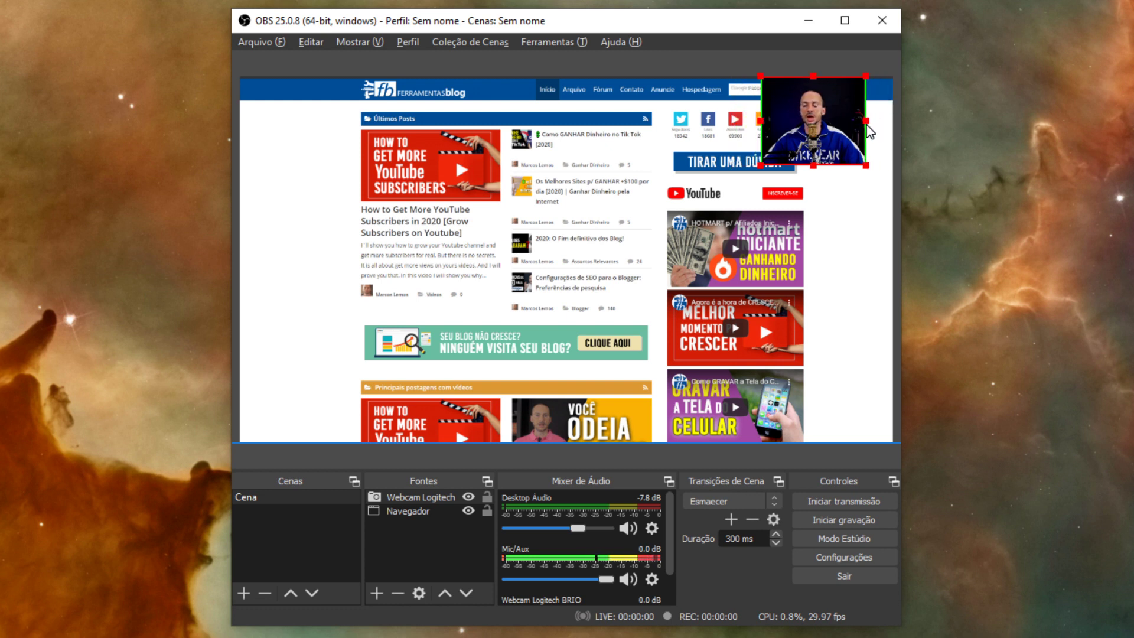
pyautogui.moveTo(811, 139); pyautogui.dragTo(830, 135)
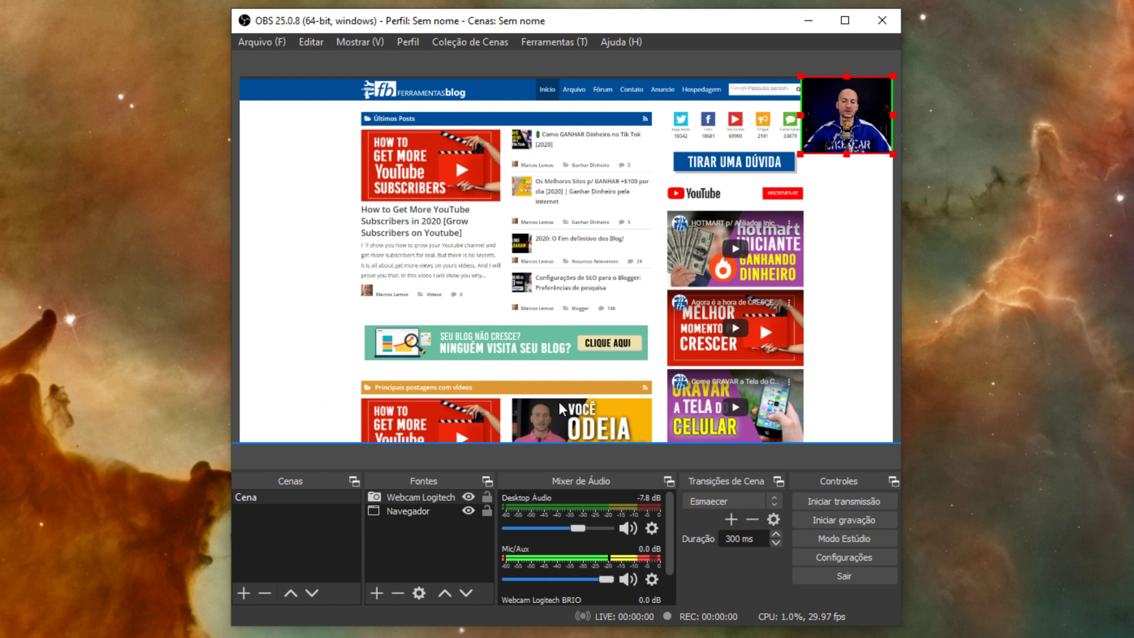
pyautogui.click(476, 546)
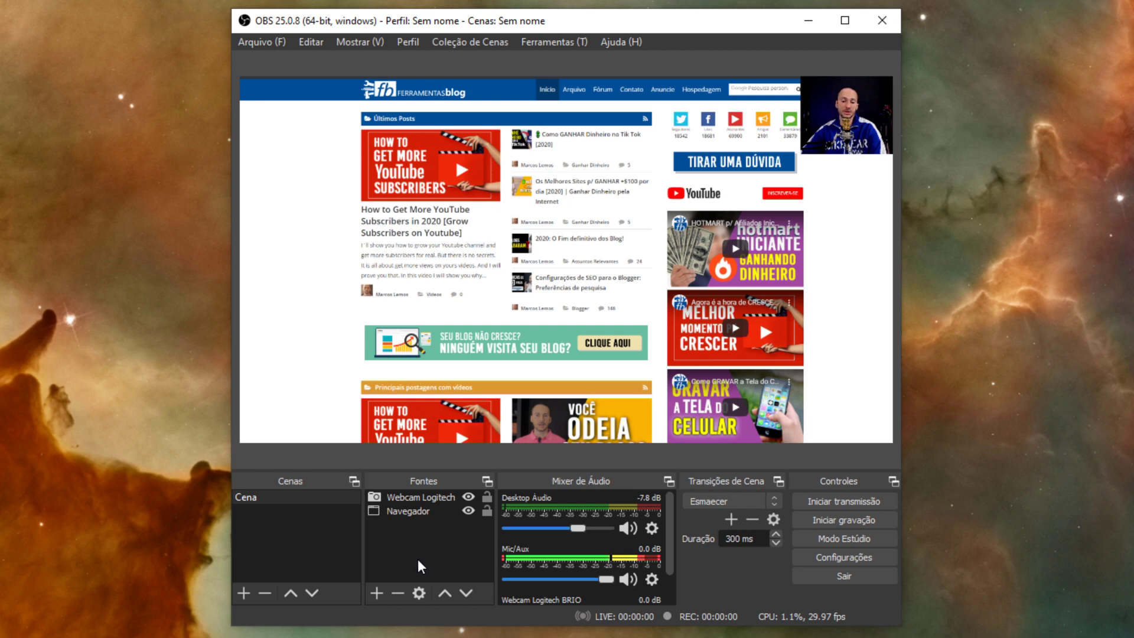
# Add an image source named Curtir that uses the file INSCREVA-SE (1).png from Downloads
pyautogui.click(376, 594)
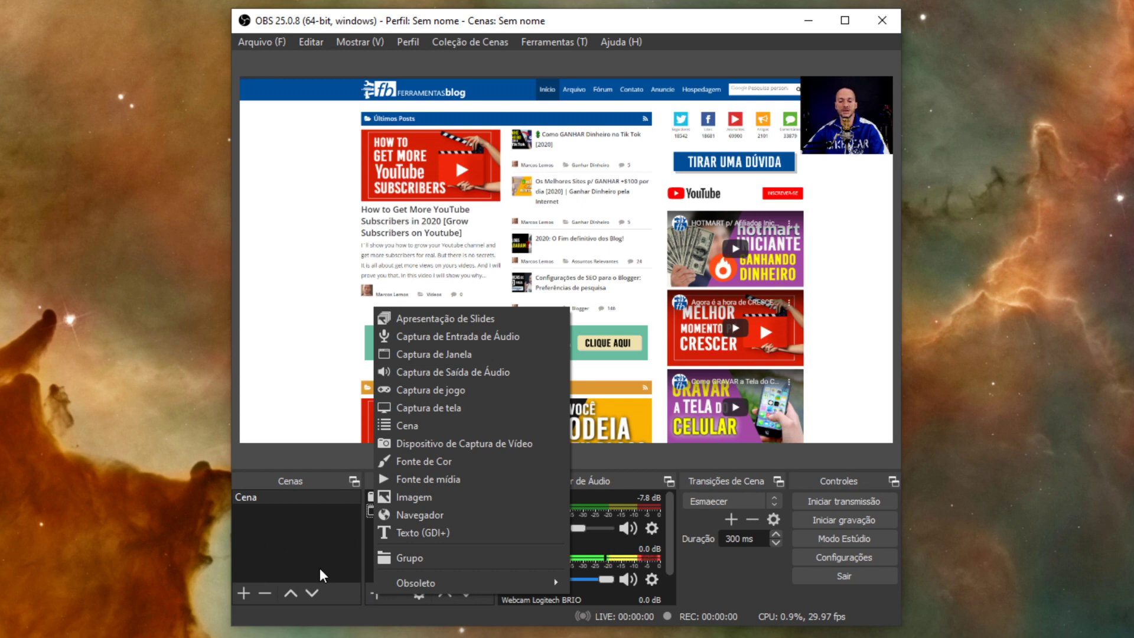
pyautogui.click(455, 499)
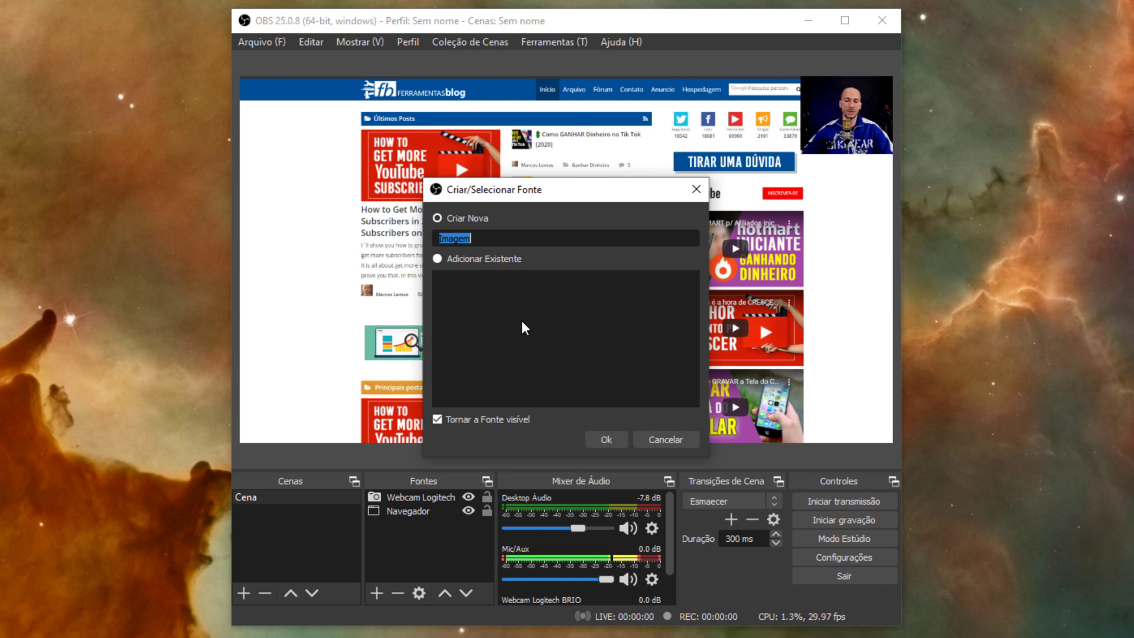
pyautogui.write('Curtir')
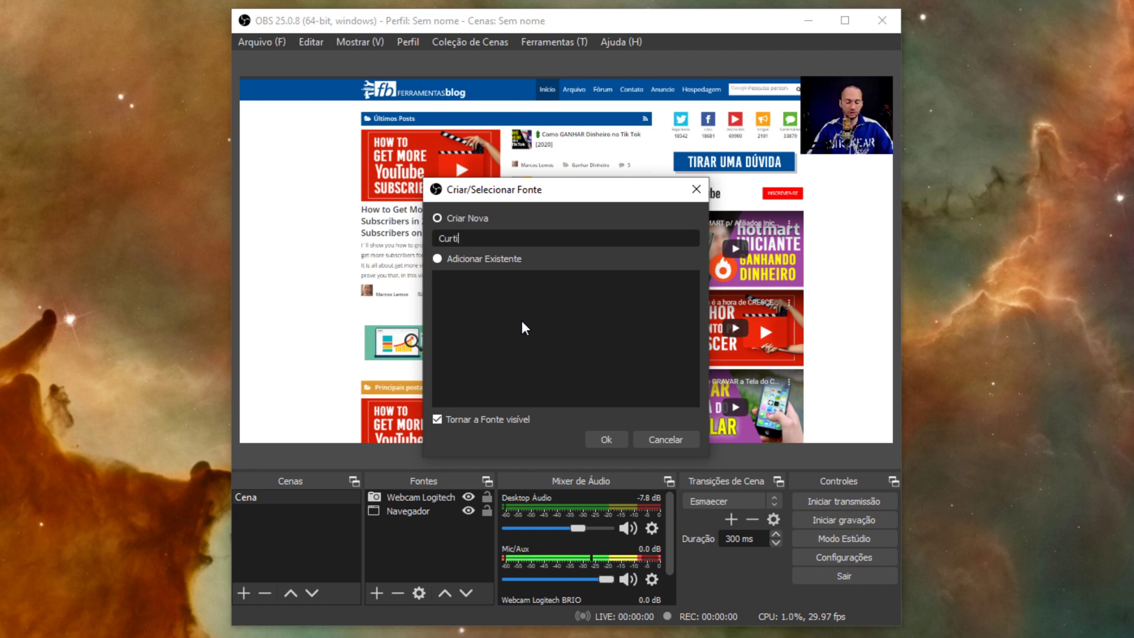
pyautogui.click(607, 440)
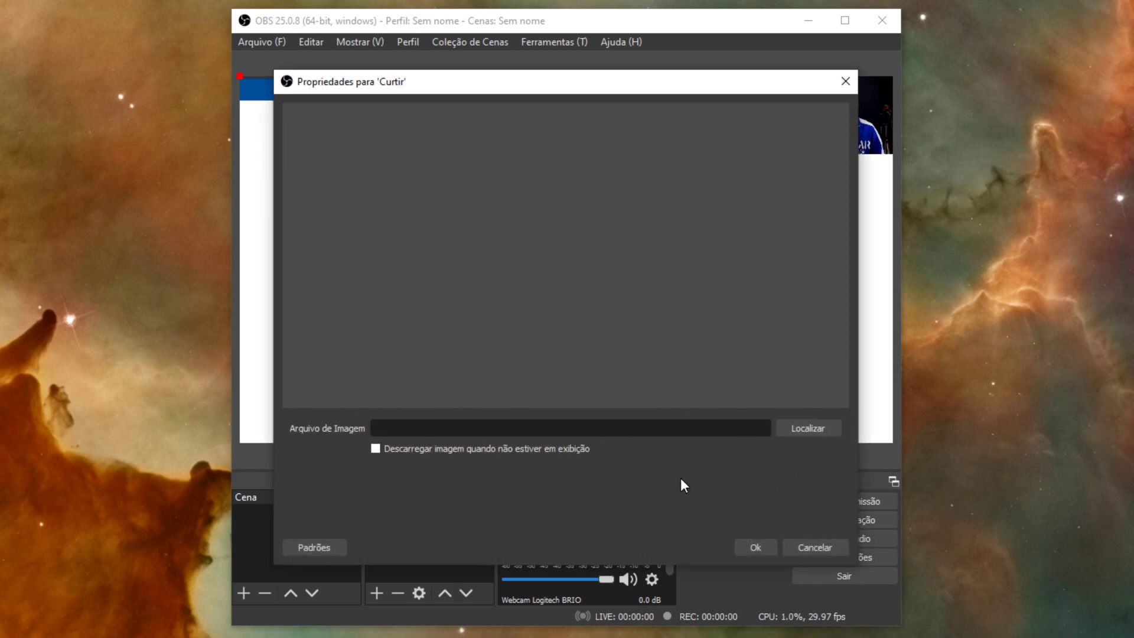
pyautogui.click(813, 427)
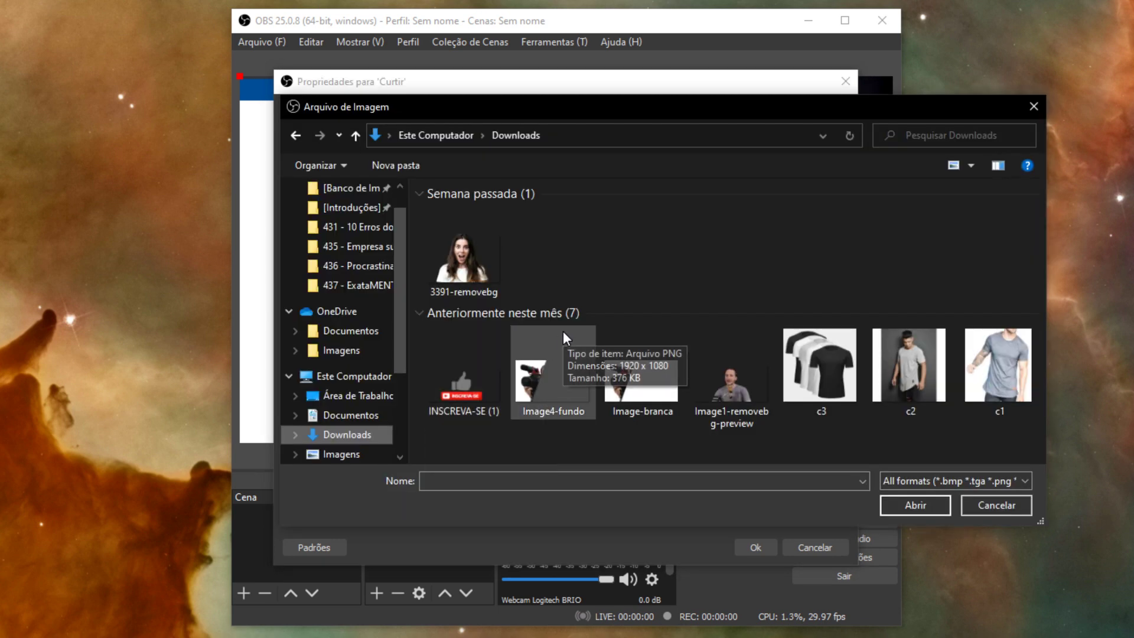
pyautogui.click(465, 395)
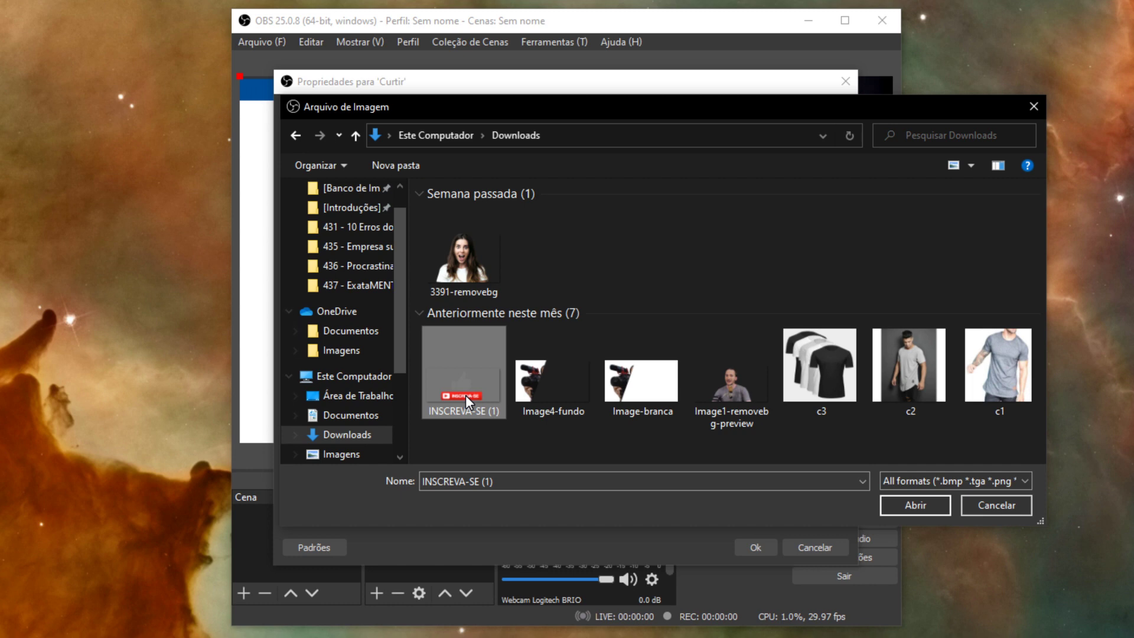
pyautogui.click(905, 505)
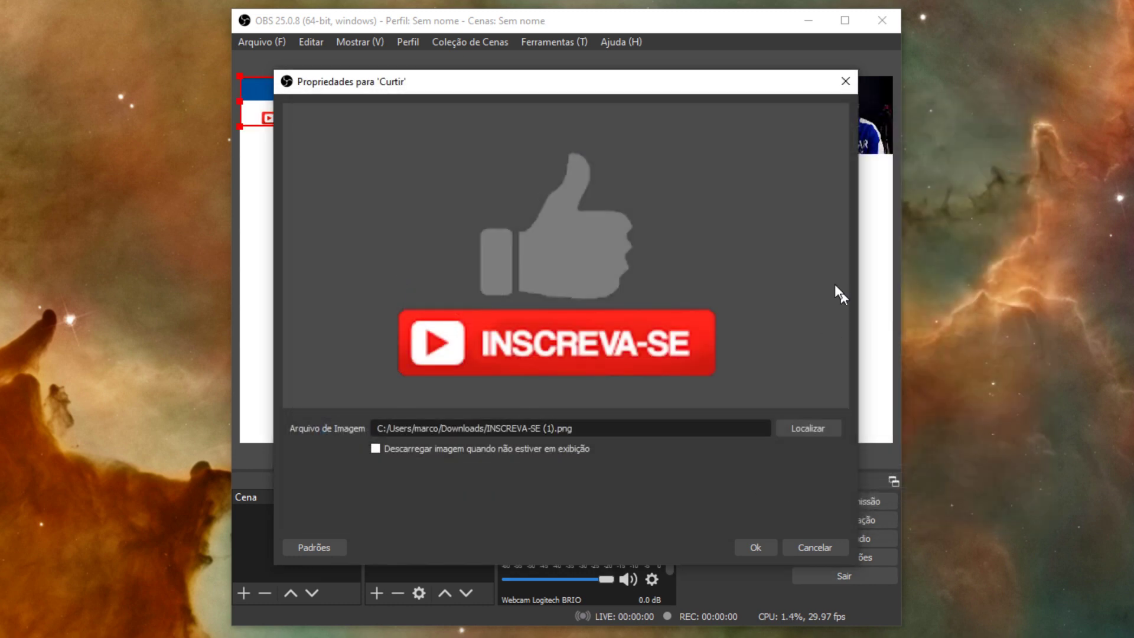
pyautogui.click(754, 544)
# Move the Curtir image to the lower-left corner of the canvas and deselect it
pyautogui.moveTo(290, 108); pyautogui.dragTo(309, 241)
pyautogui.moveTo(370, 264); pyautogui.dragTo(315, 401)
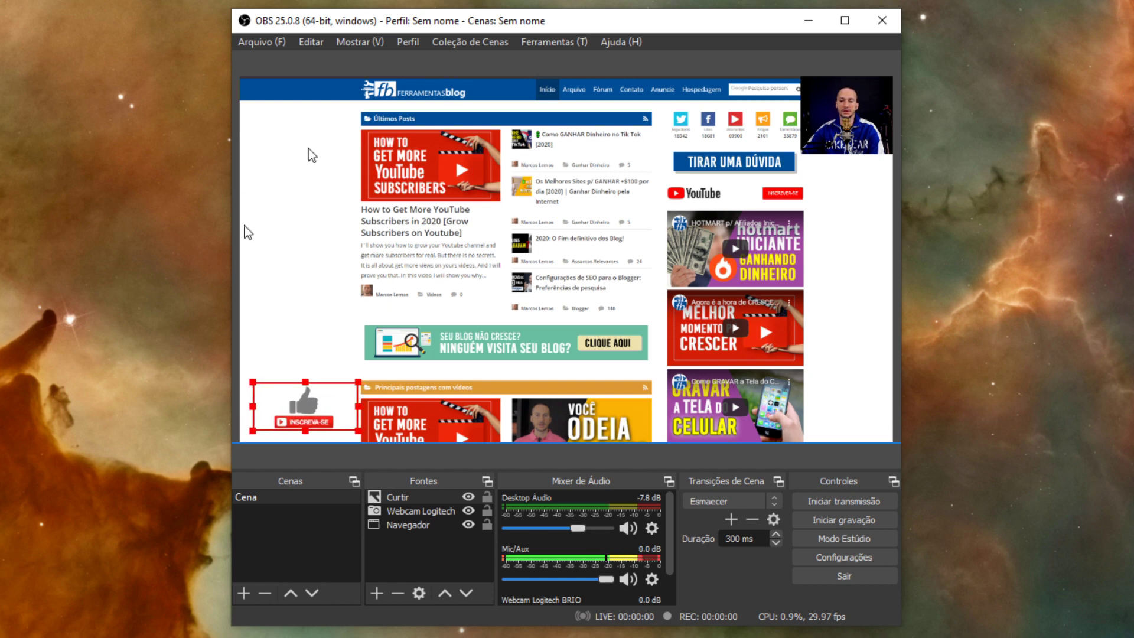
pyautogui.click(400, 555)
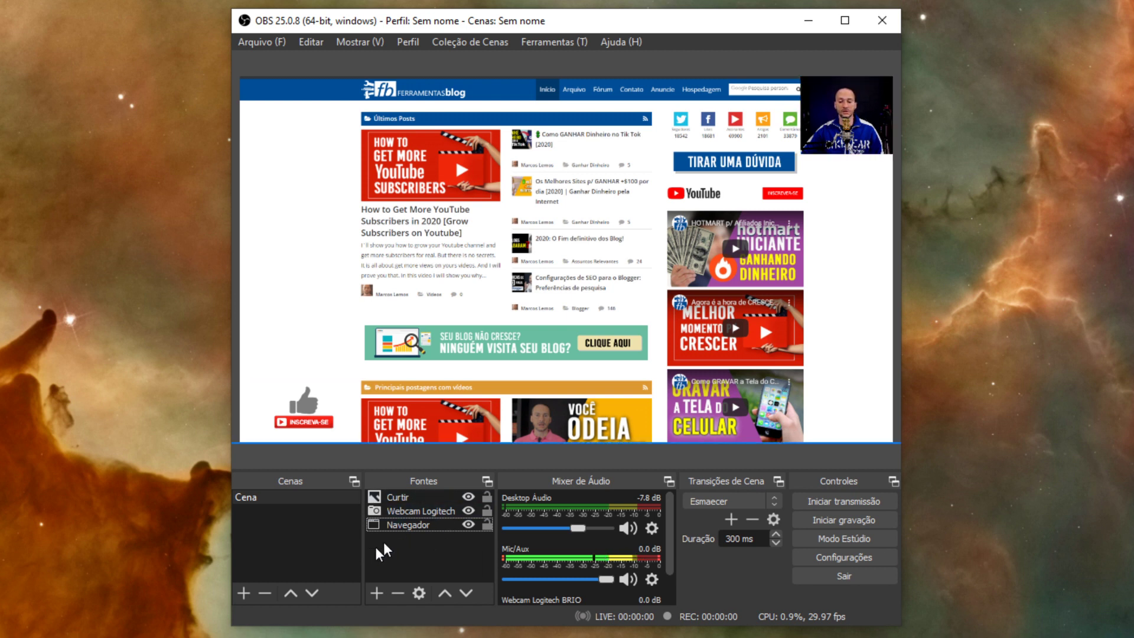
# Add a new scene named Camera
pyautogui.click(270, 547)
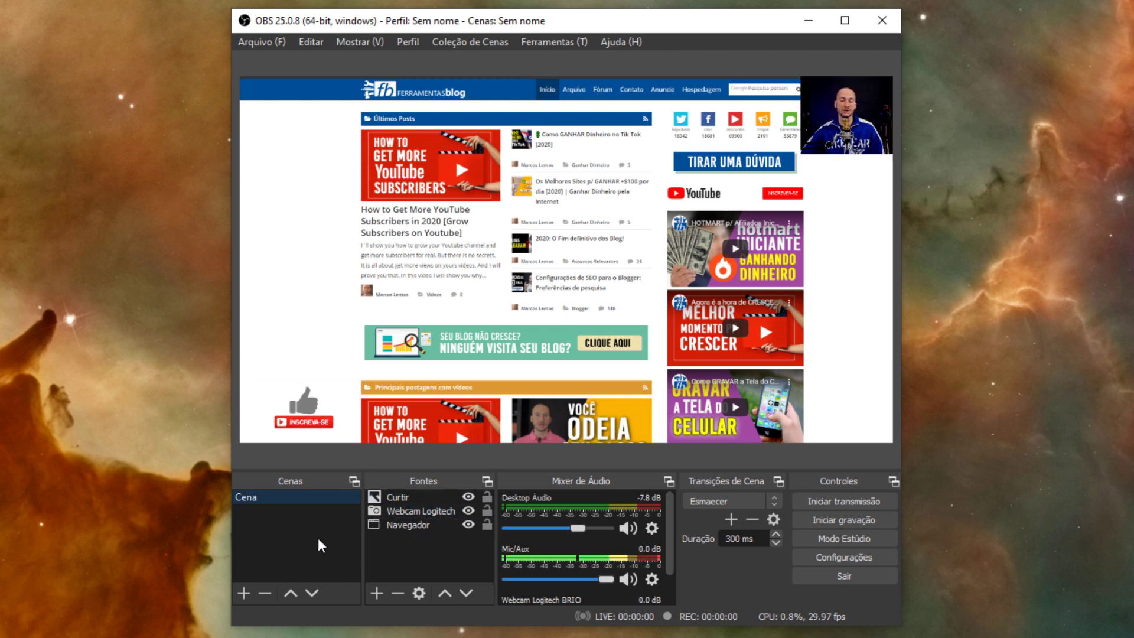
pyautogui.click(243, 593)
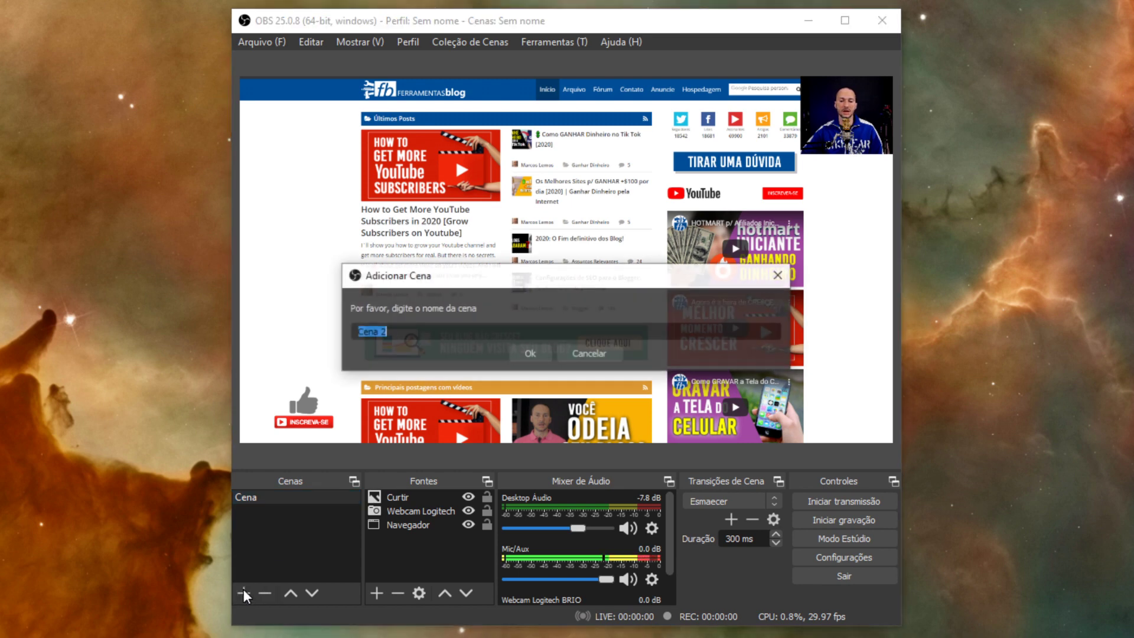
pyautogui.write('C')
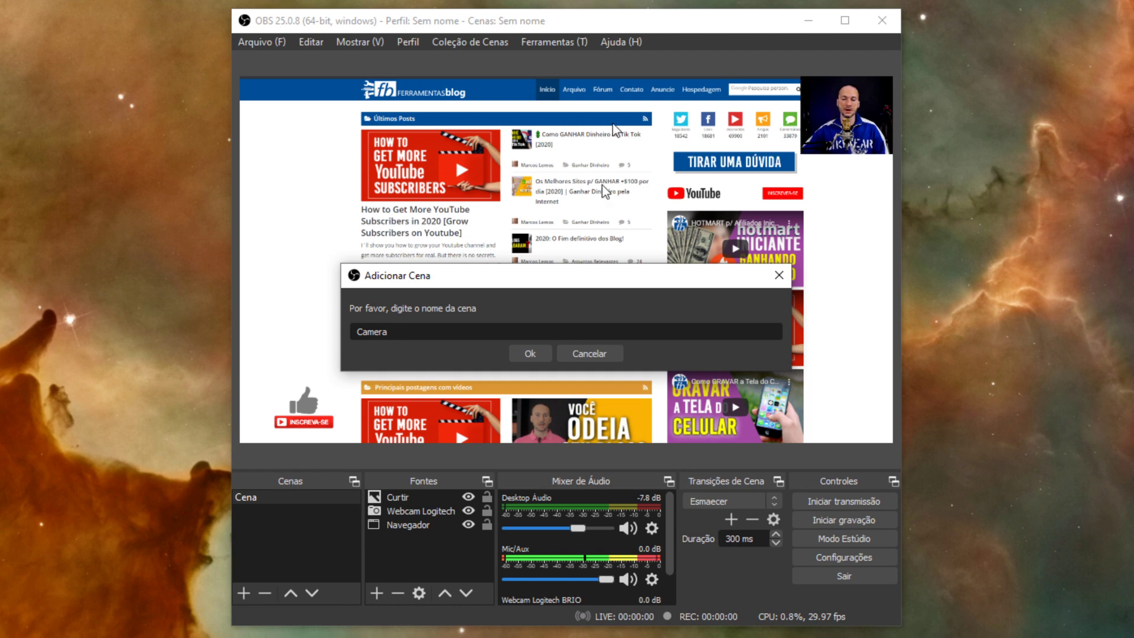
pyautogui.click(530, 354)
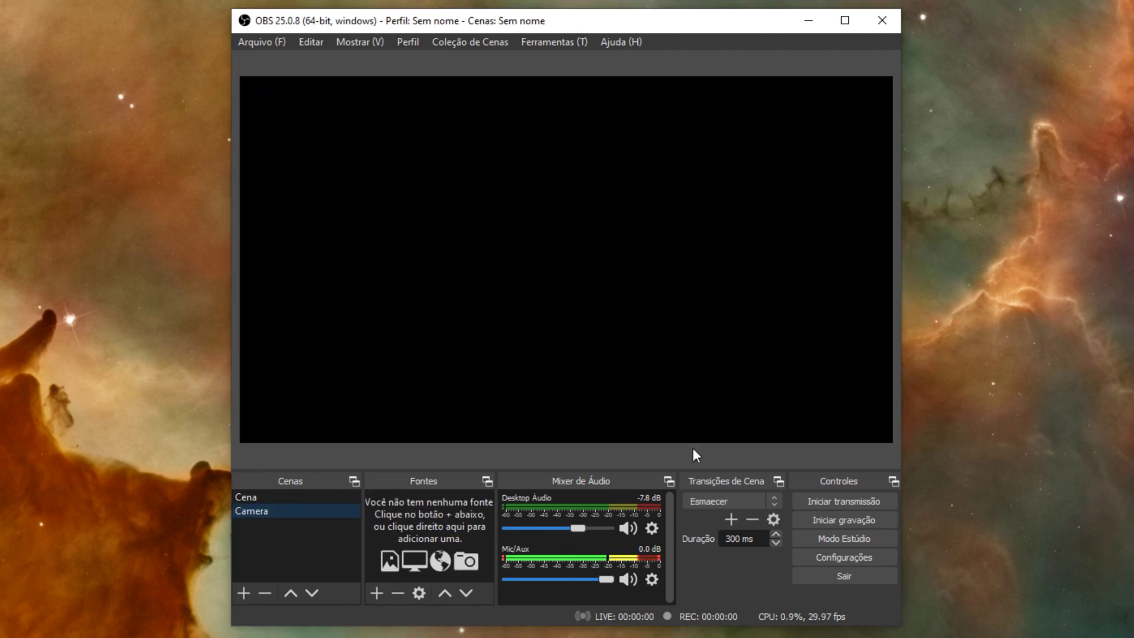
# Compare the Cena and Camera scenes, and add the existing Webcam Logitech BRIO video capture source to Camera
pyautogui.click(269, 499)
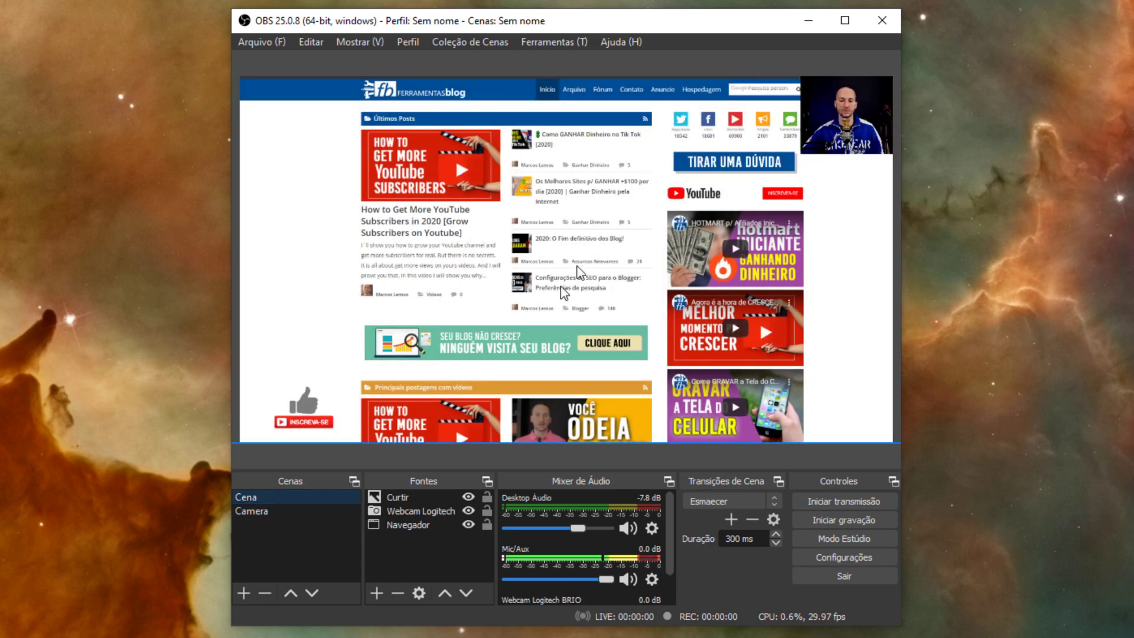
pyautogui.click(263, 510)
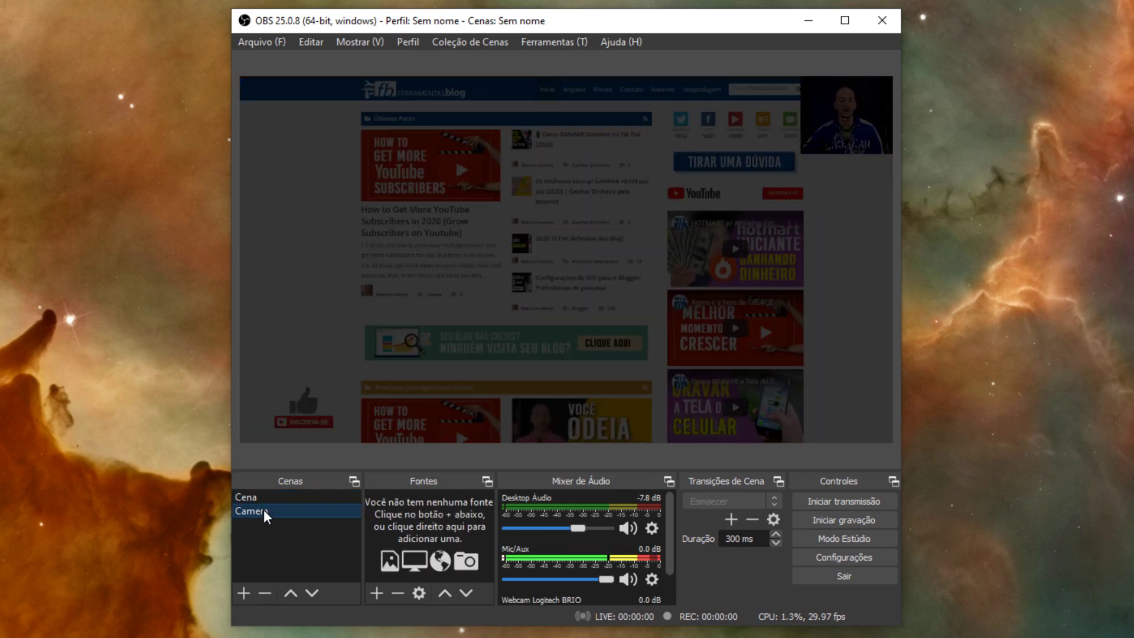
pyautogui.click(377, 593)
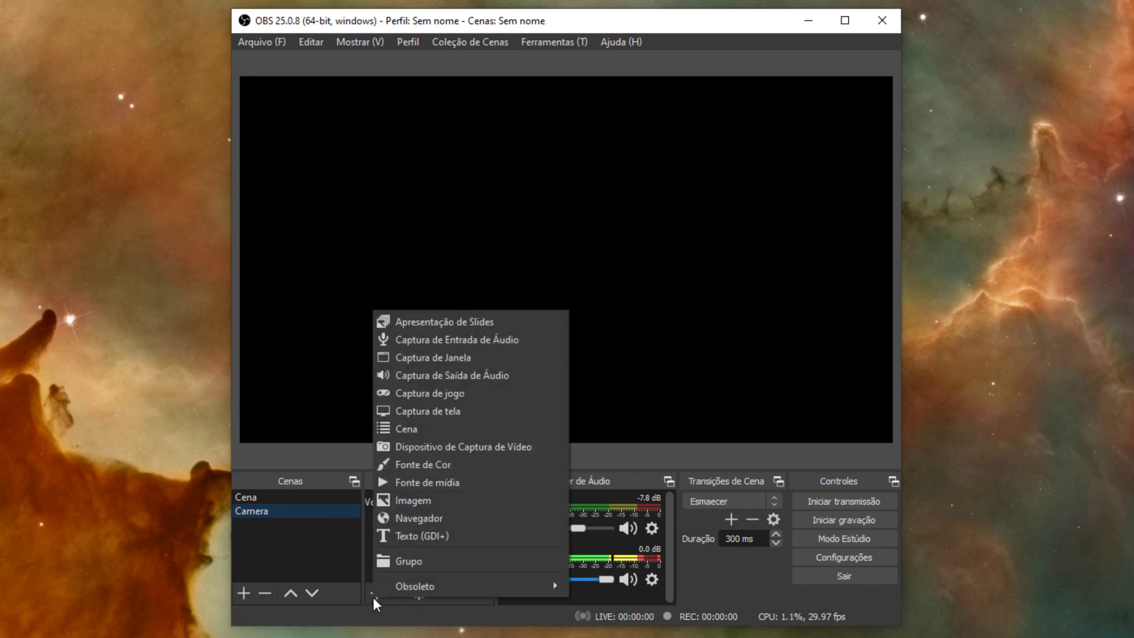
pyautogui.click(509, 446)
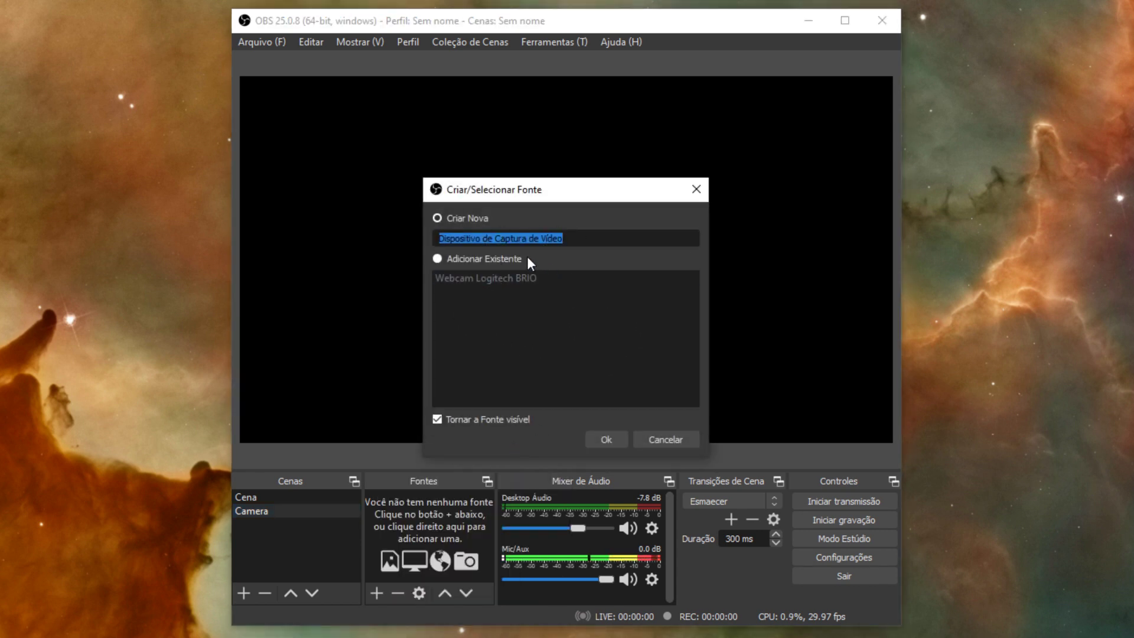
pyautogui.click(458, 258)
pyautogui.click(475, 280)
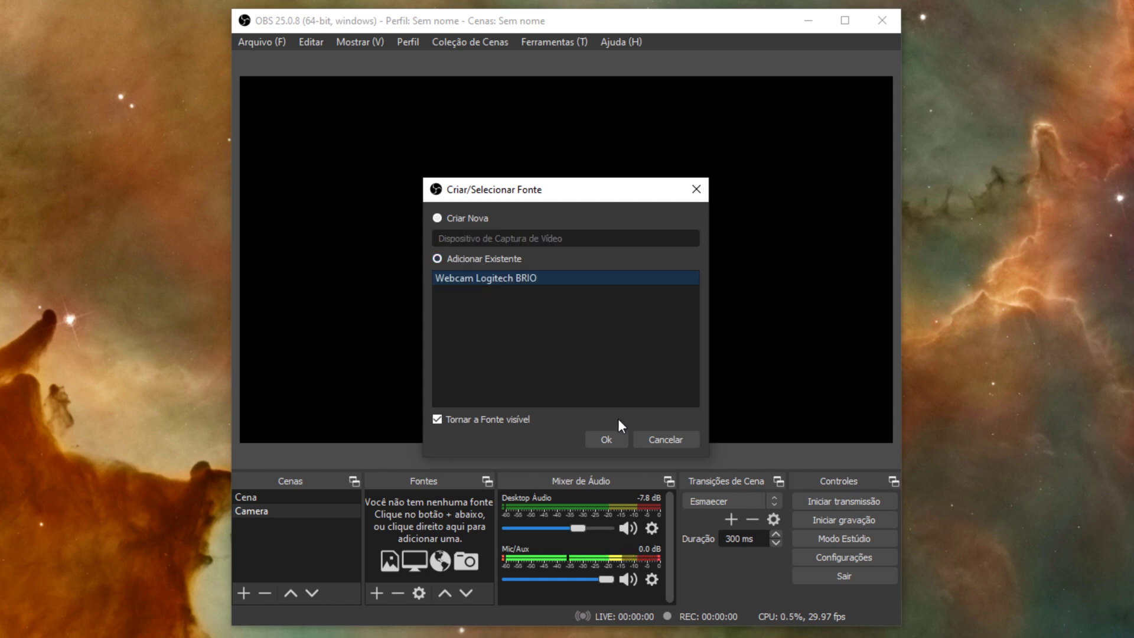
pyautogui.click(593, 440)
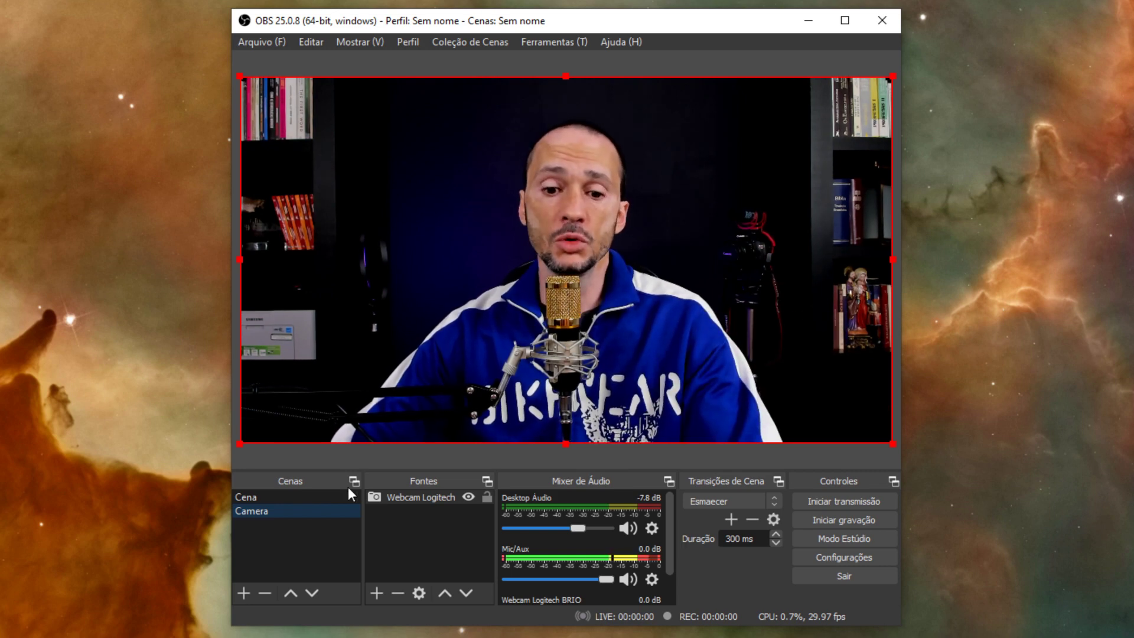
# Try studio mode by loading Cena into the preview, transitioning it to the program output and back, and leave studio mode
pyautogui.click(289, 498)
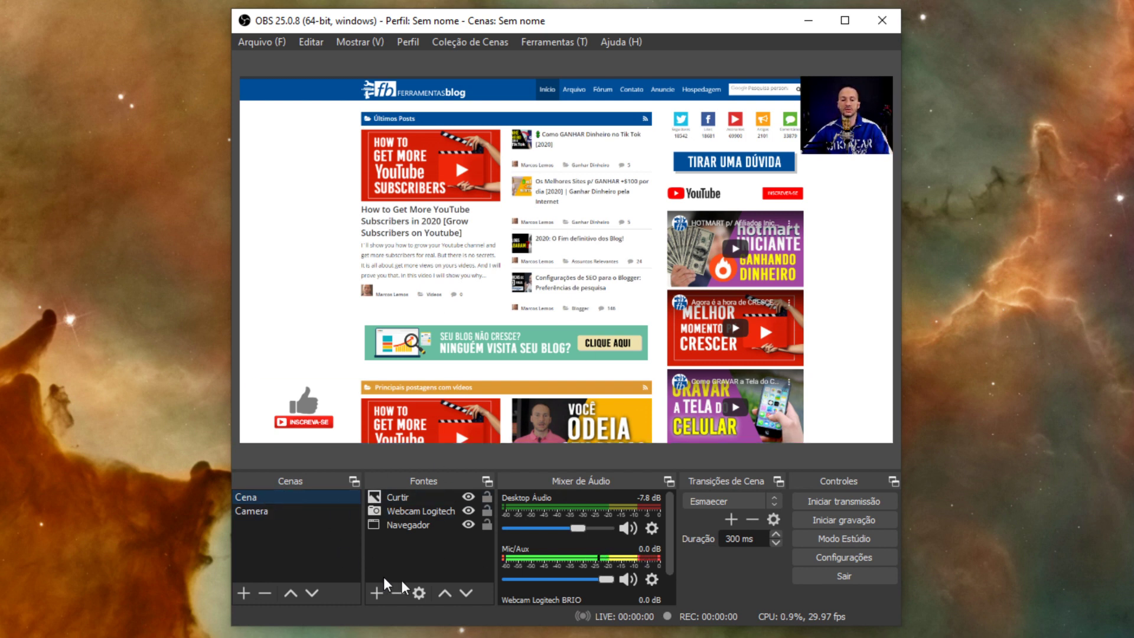
pyautogui.click(287, 511)
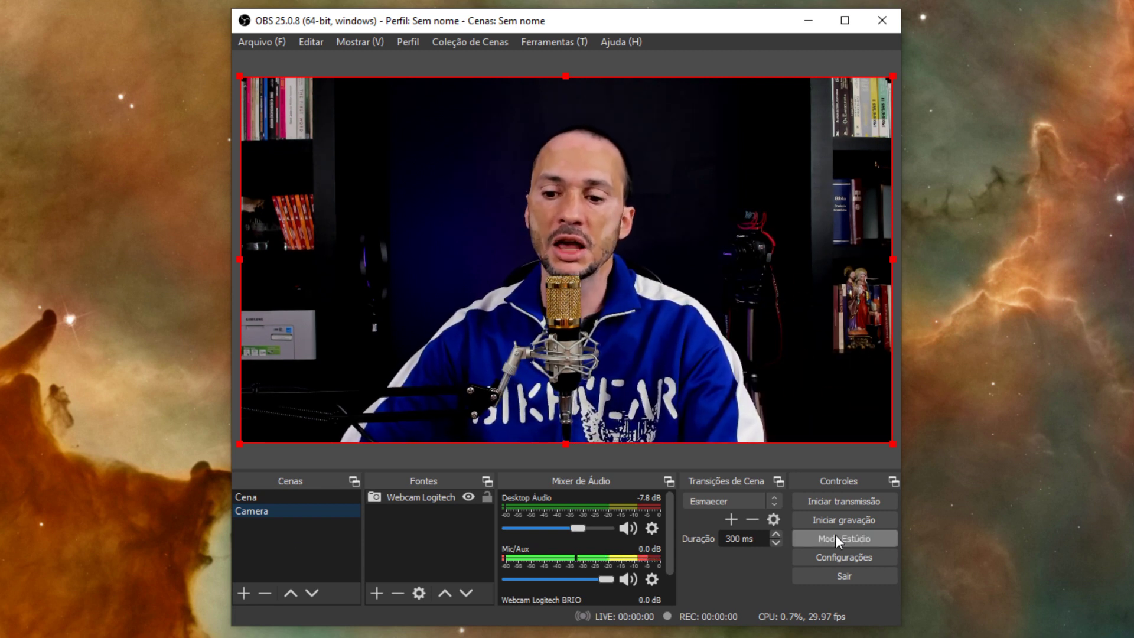
pyautogui.click(871, 538)
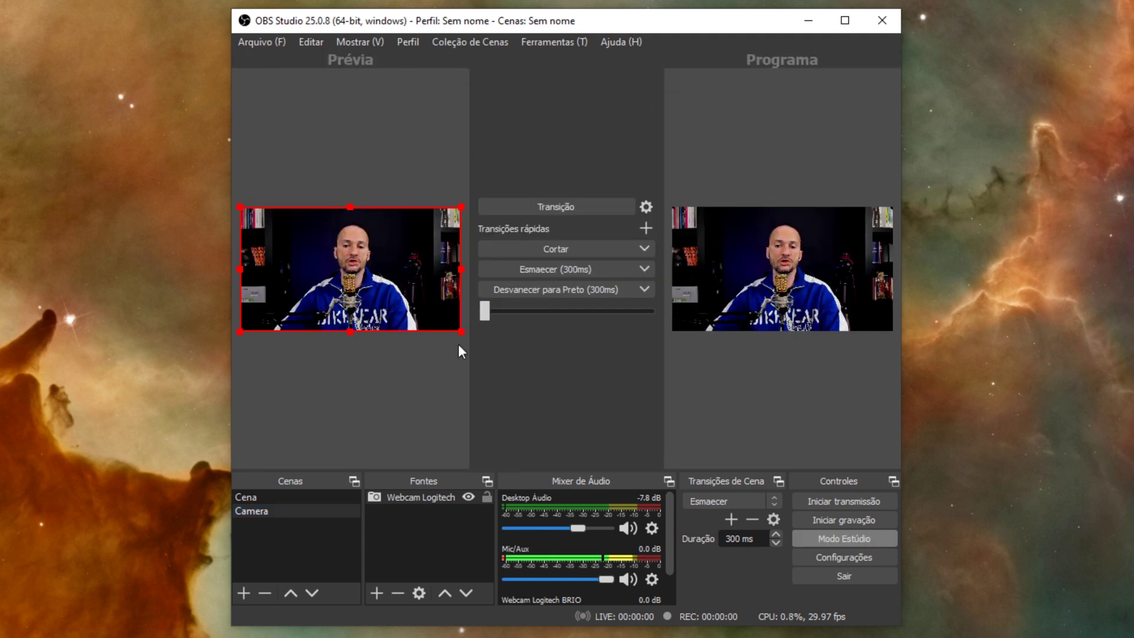
pyautogui.click(272, 497)
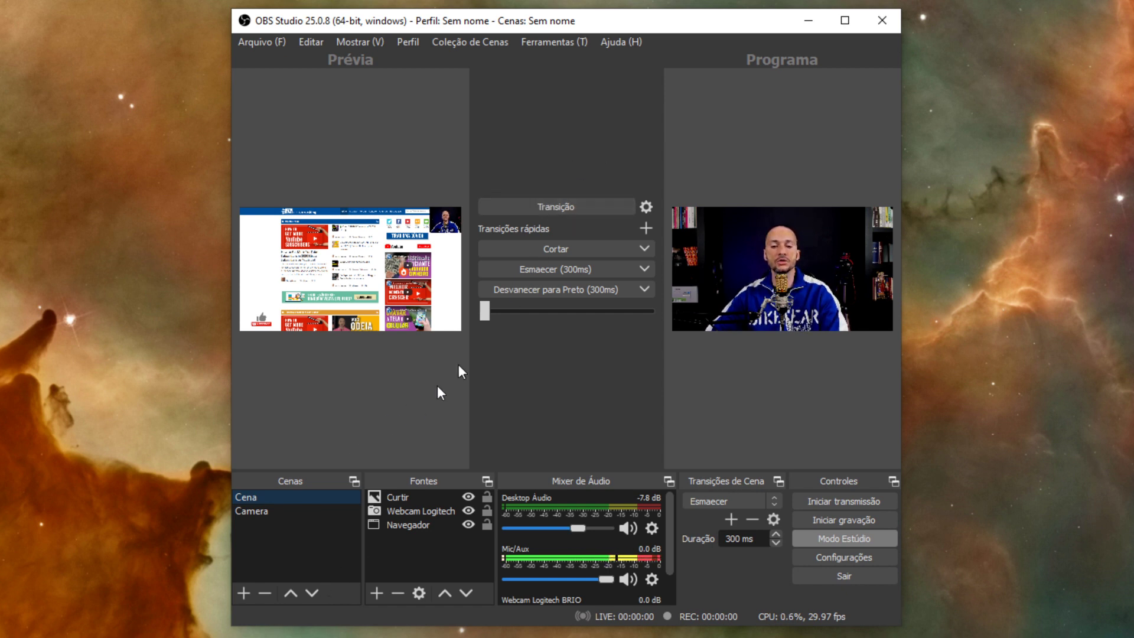
pyautogui.click(574, 204)
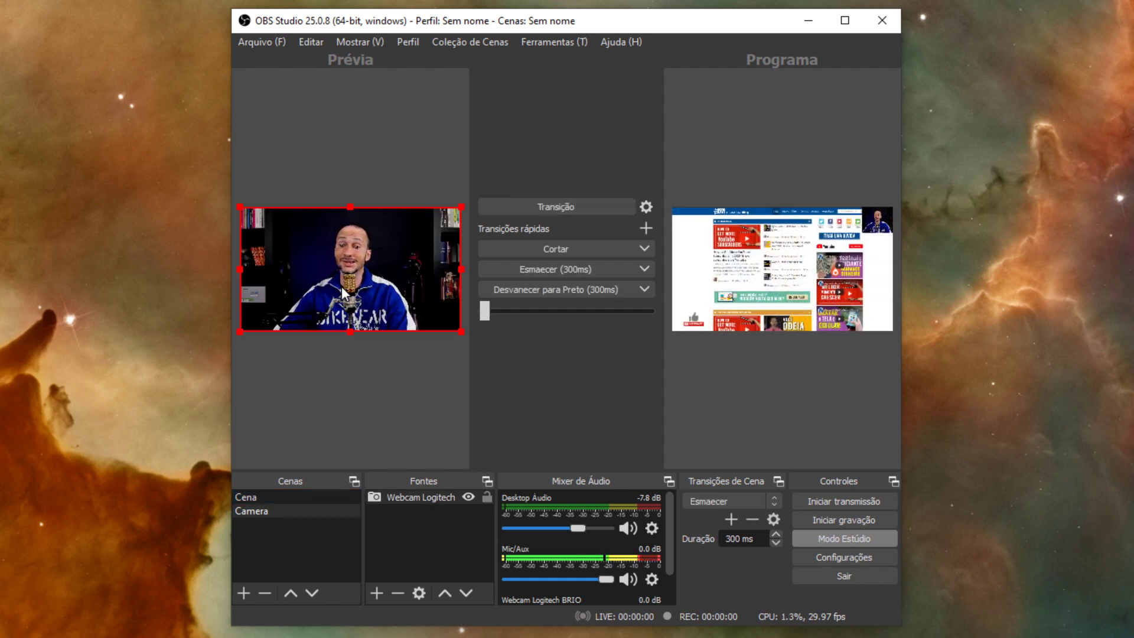
pyautogui.click(562, 208)
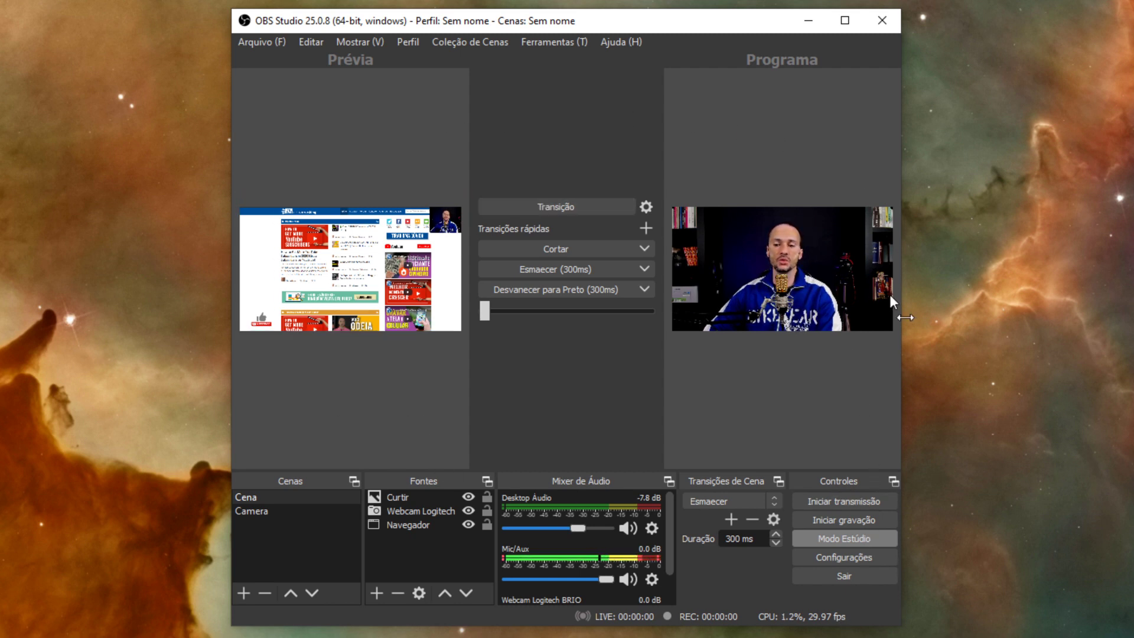
pyautogui.click(877, 539)
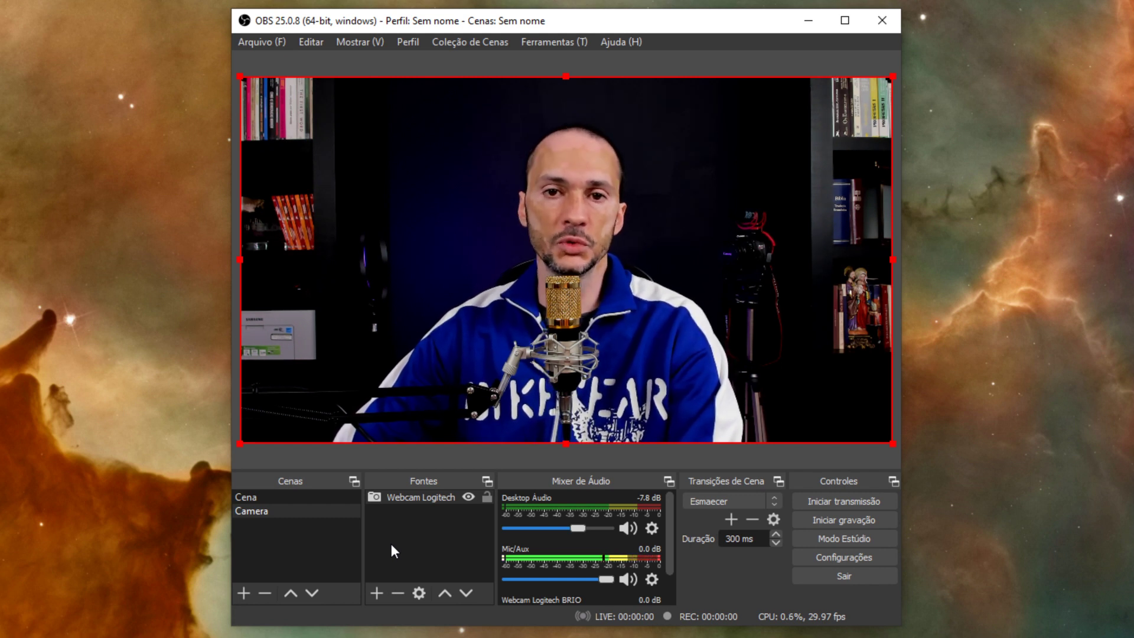
# Examine the noise gate filter settings of the Mic/Aux audio source and the filters that can be added
pyautogui.click(650, 580)
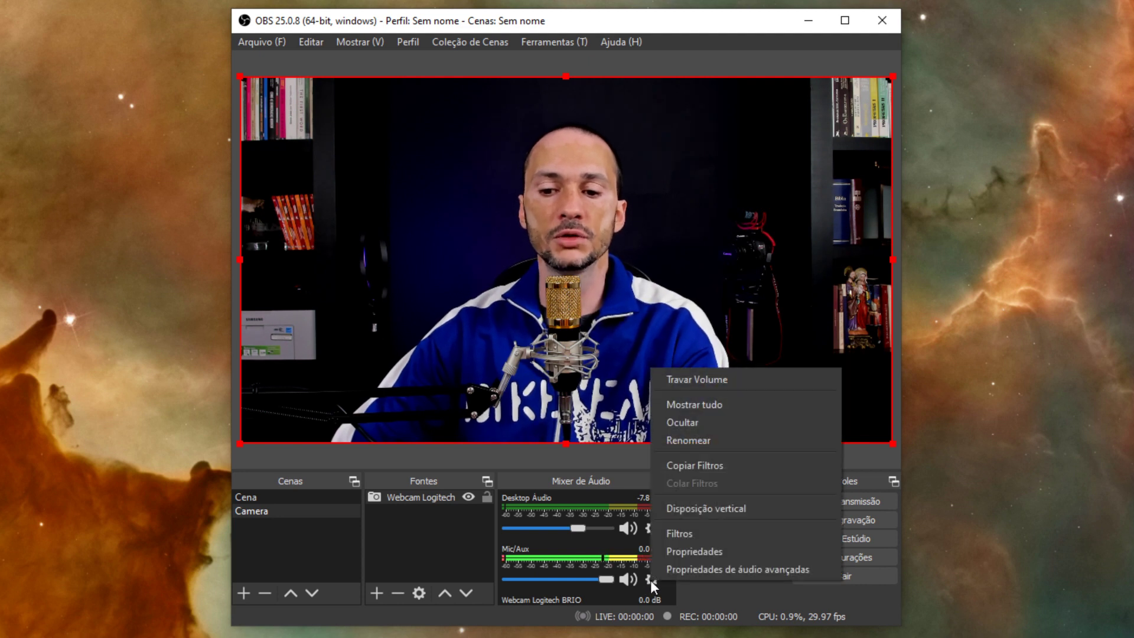
pyautogui.click(701, 535)
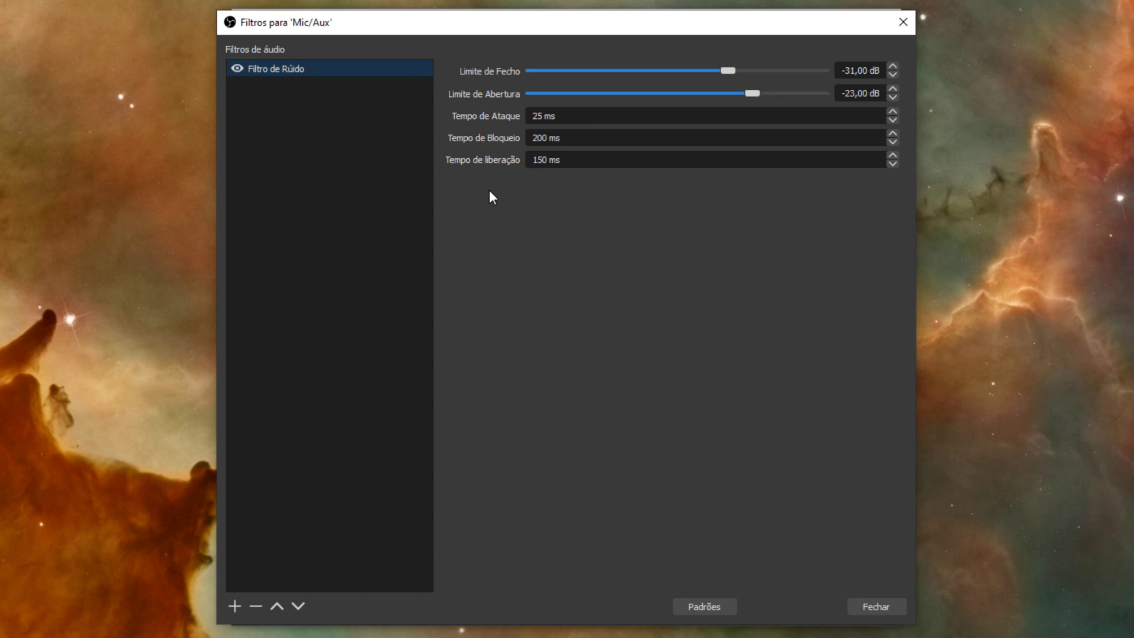
pyautogui.click(235, 601)
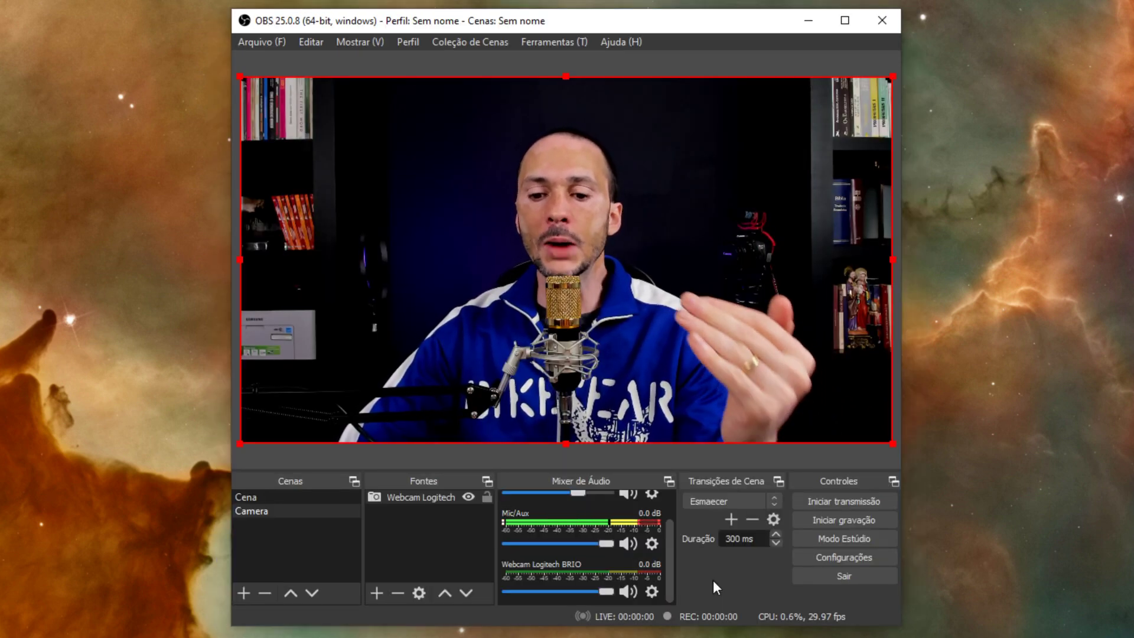
# Review the advanced audio properties of the active sources, close them and deselect the webcam source
pyautogui.click(652, 543)
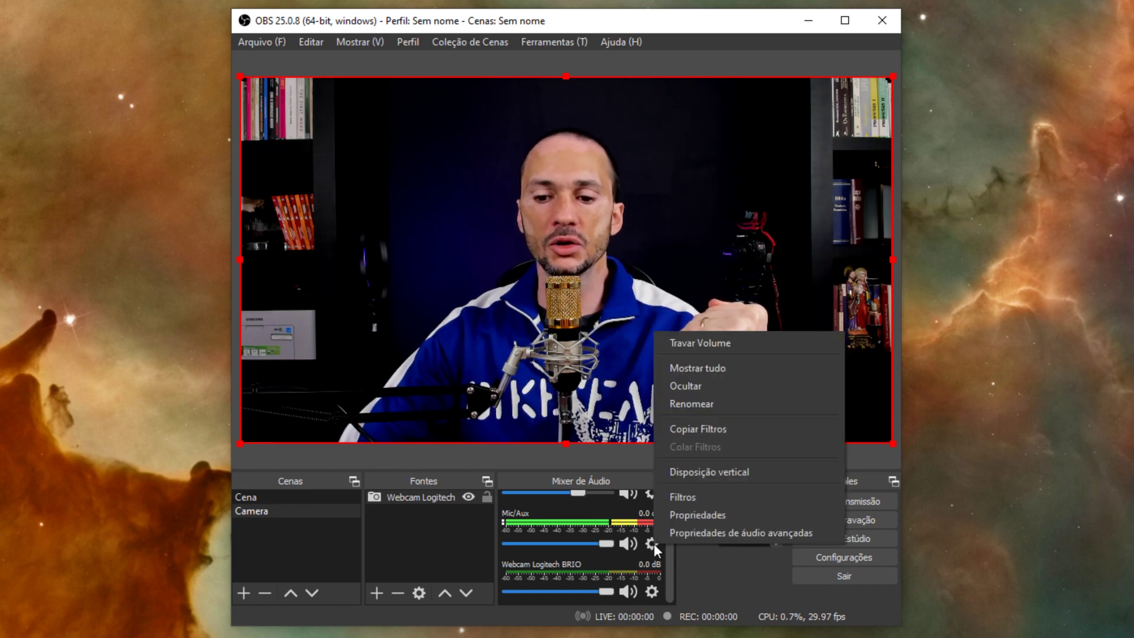
pyautogui.click(737, 530)
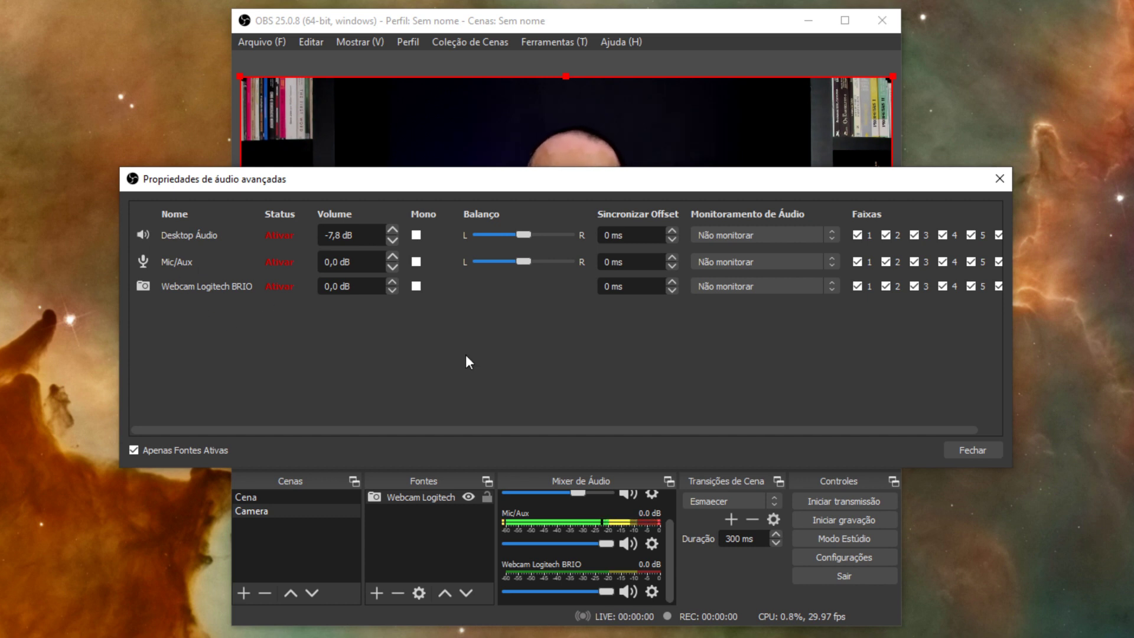
pyautogui.click(983, 449)
pyautogui.click(404, 538)
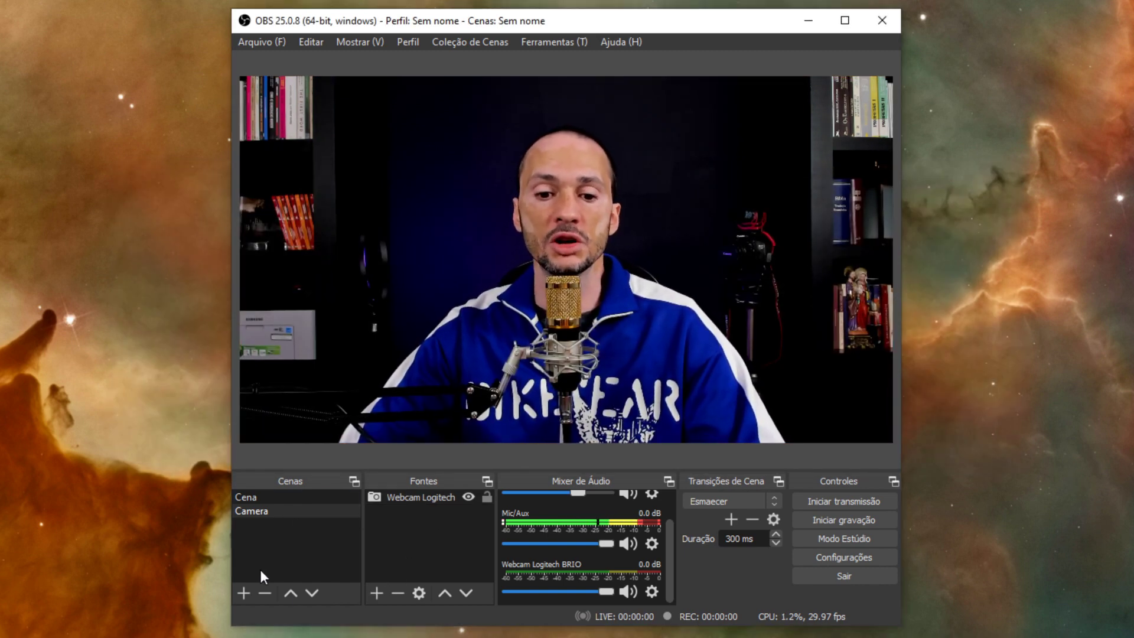
# Add a new video capture source named Camera 2 to the Camera scene, using the Integrated Webcam device
pyautogui.click(376, 592)
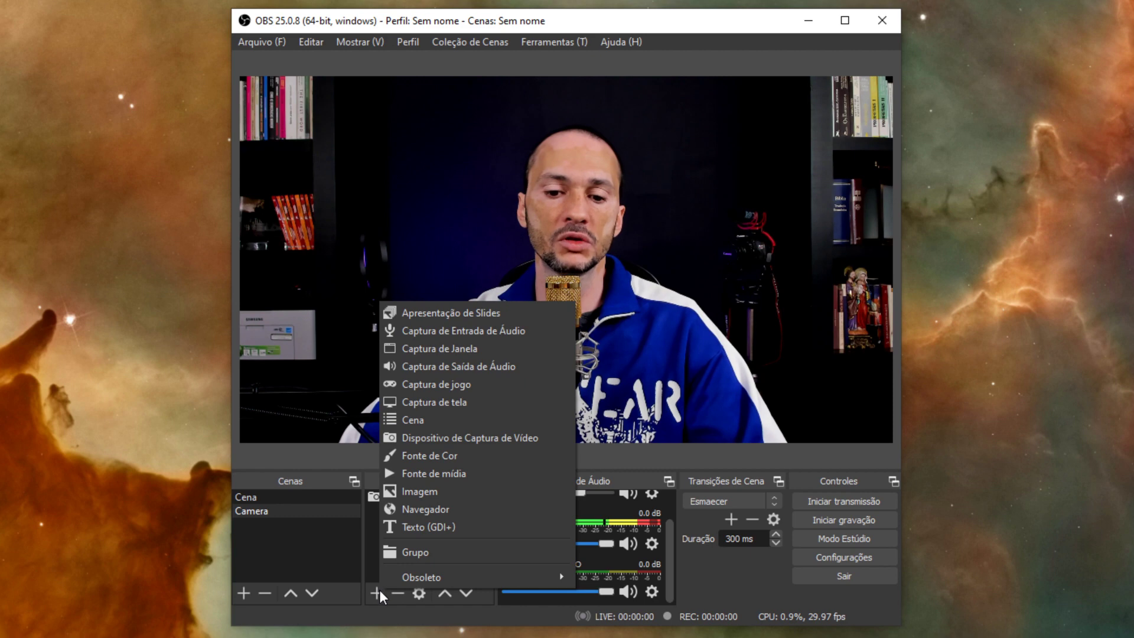
pyautogui.click(513, 438)
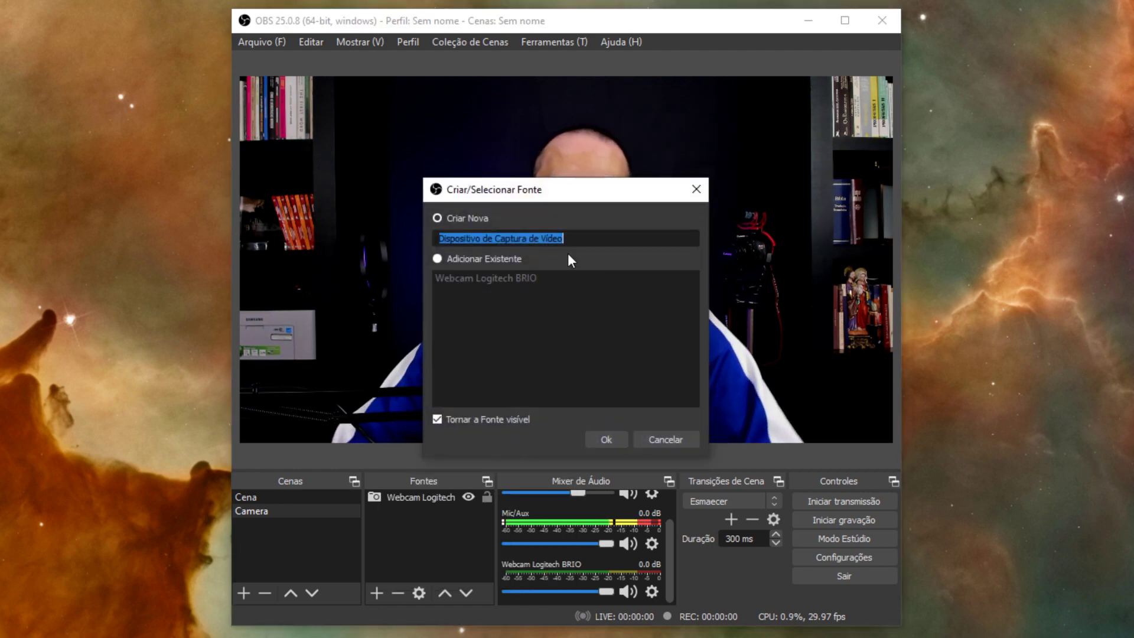
pyautogui.write('Camera 2')
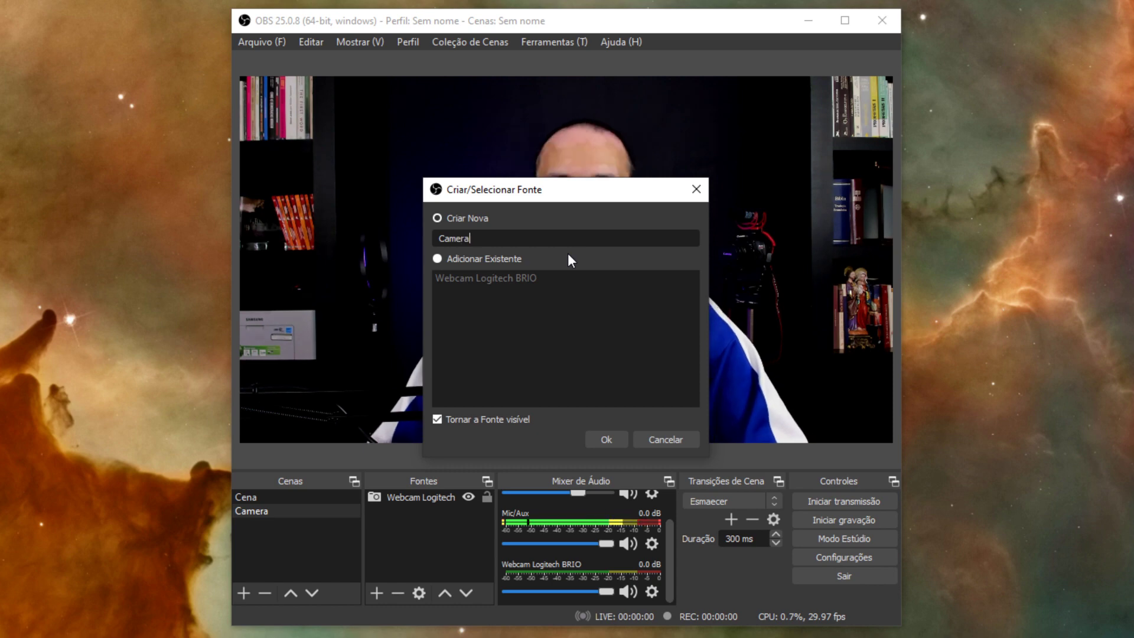
pyautogui.click(609, 438)
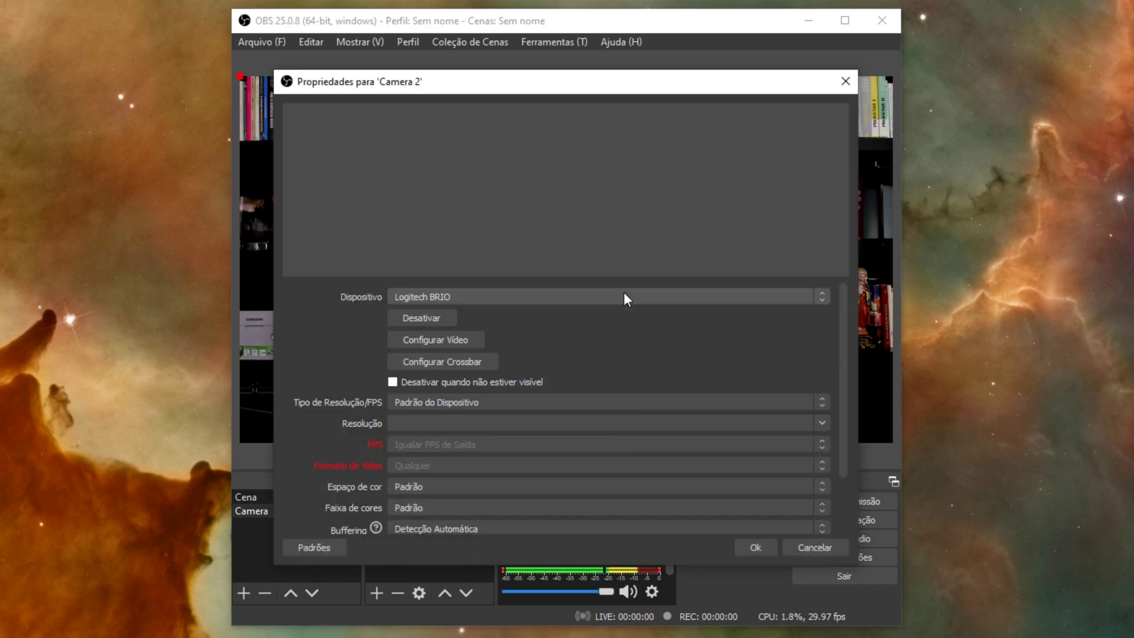
pyautogui.click(821, 296)
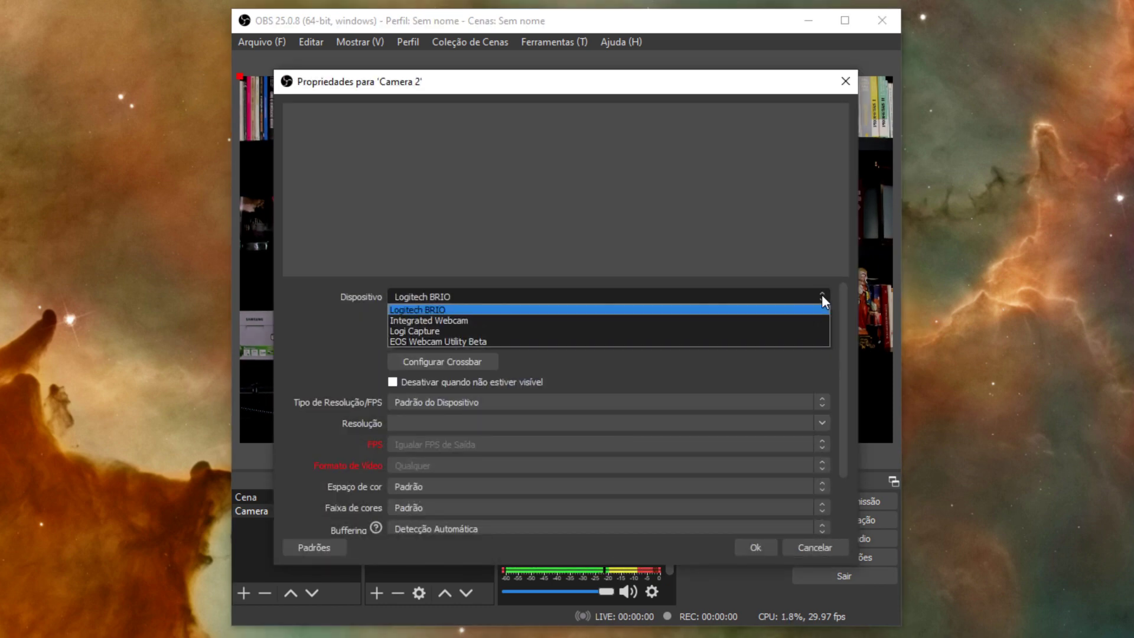
pyautogui.click(470, 320)
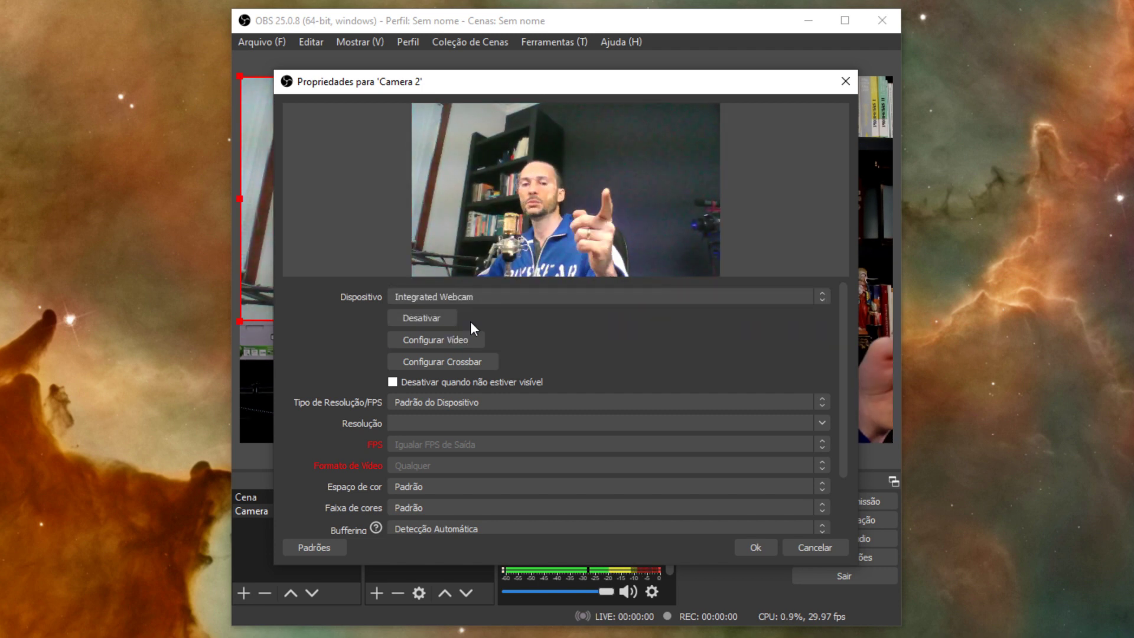
# Set Camera 2 to a custom resolution of 1280x720 at 30 FPS and accept its properties
pyautogui.click(825, 402)
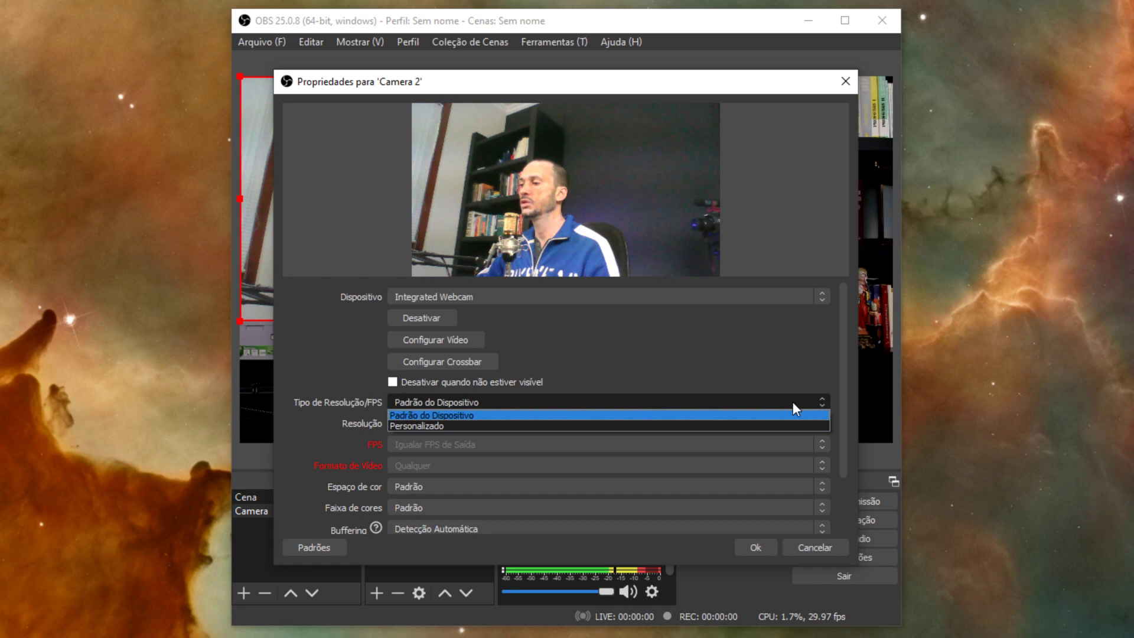
pyautogui.click(426, 423)
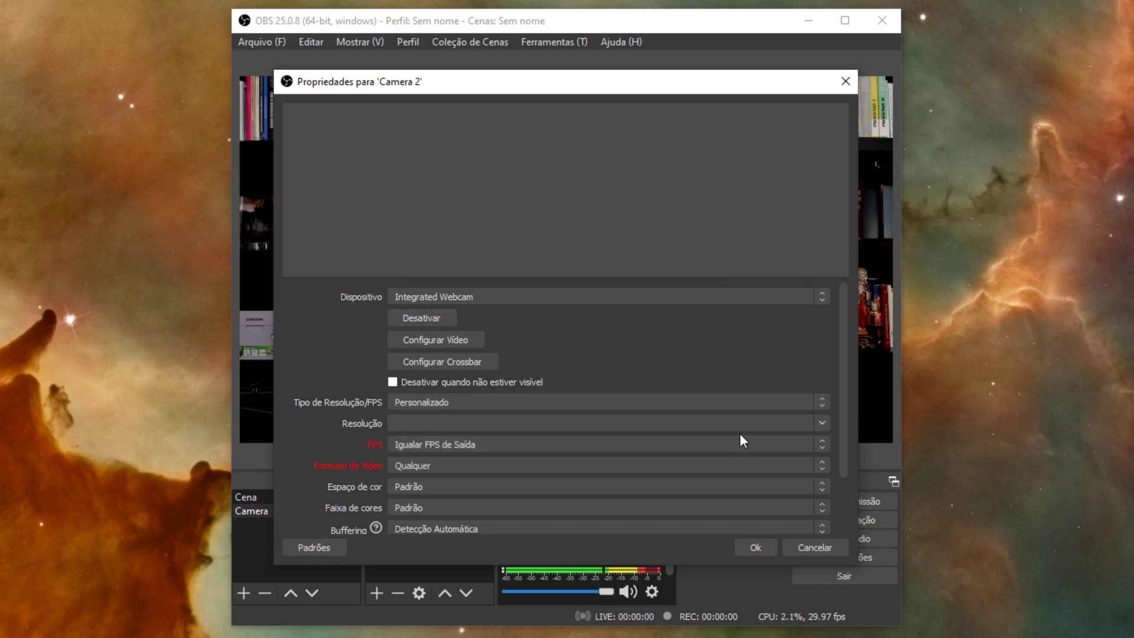
pyautogui.click(820, 425)
pyautogui.click(445, 434)
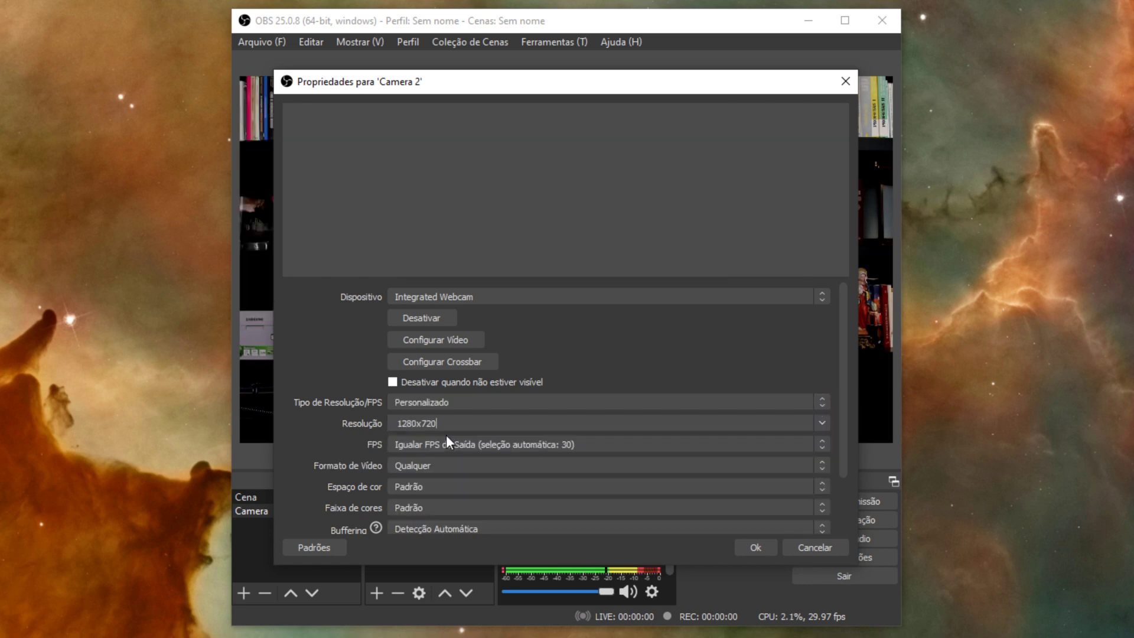
pyautogui.click(822, 444)
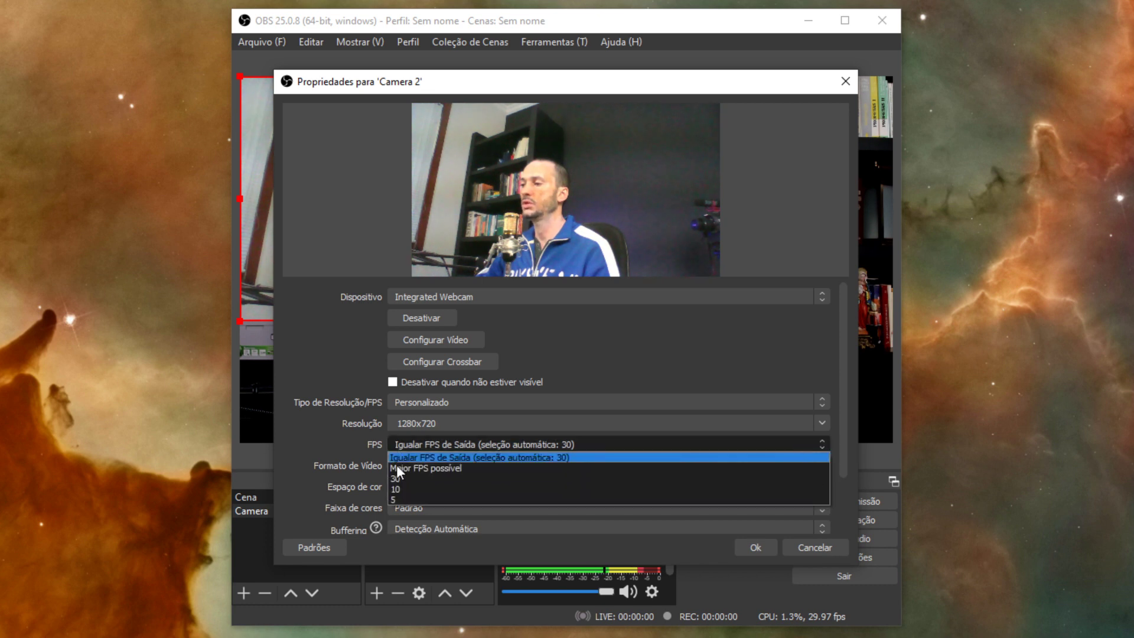
pyautogui.click(423, 479)
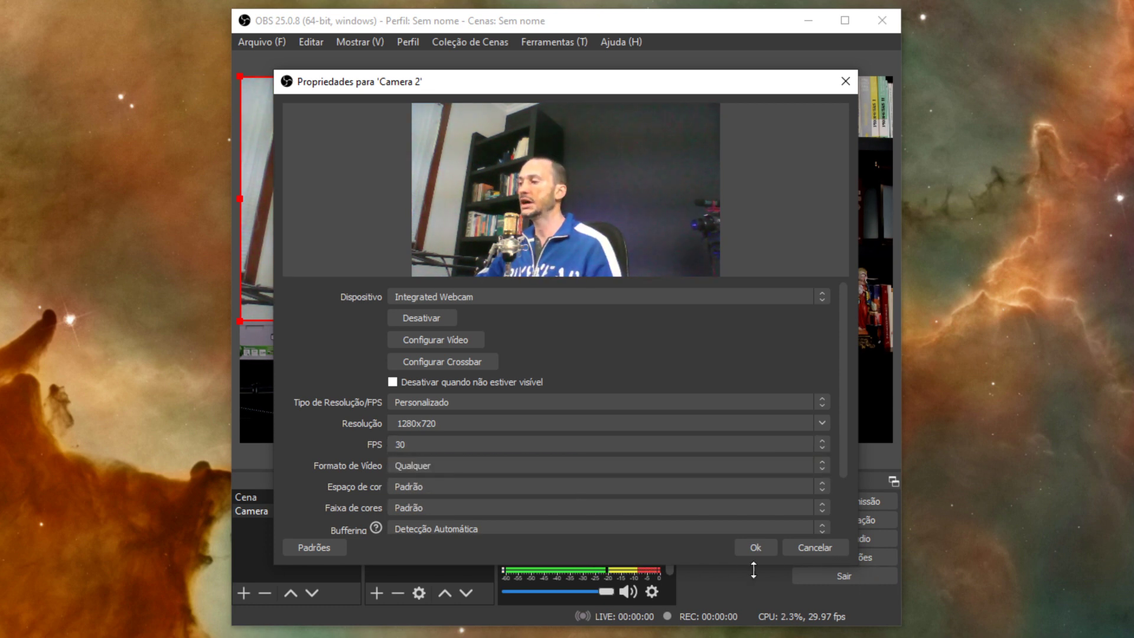
pyautogui.click(755, 548)
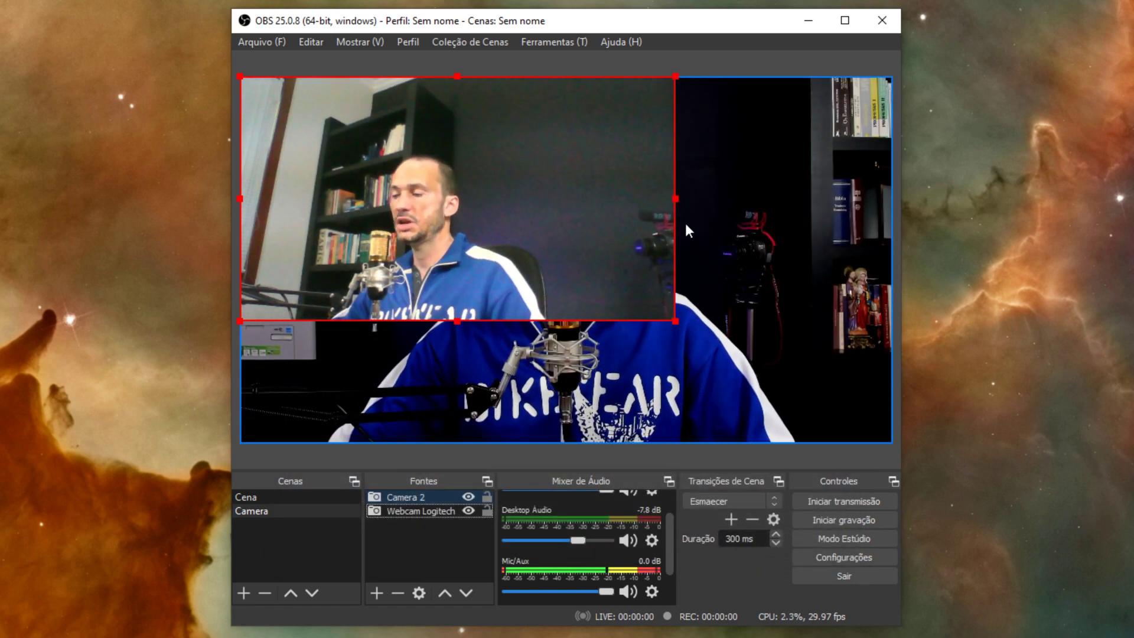
# Crop both sides of Camera 2, enlarge it to the full canvas height and shift it onto the left half
pyautogui.moveTo(675, 203); pyautogui.dragTo(547, 207)
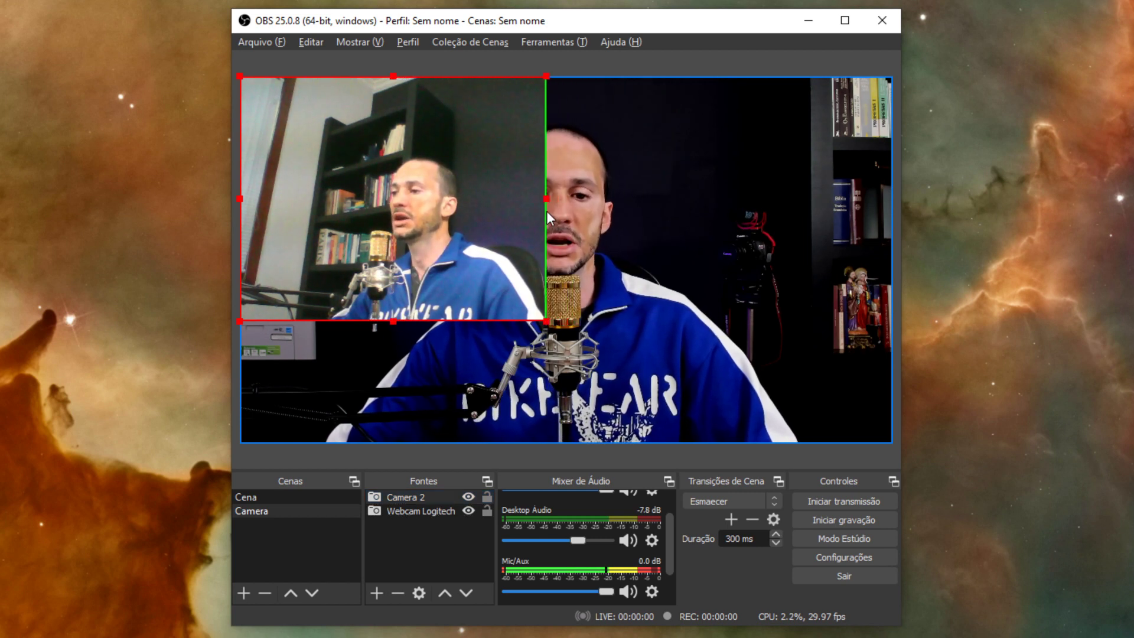
pyautogui.moveTo(241, 199); pyautogui.dragTo(378, 190)
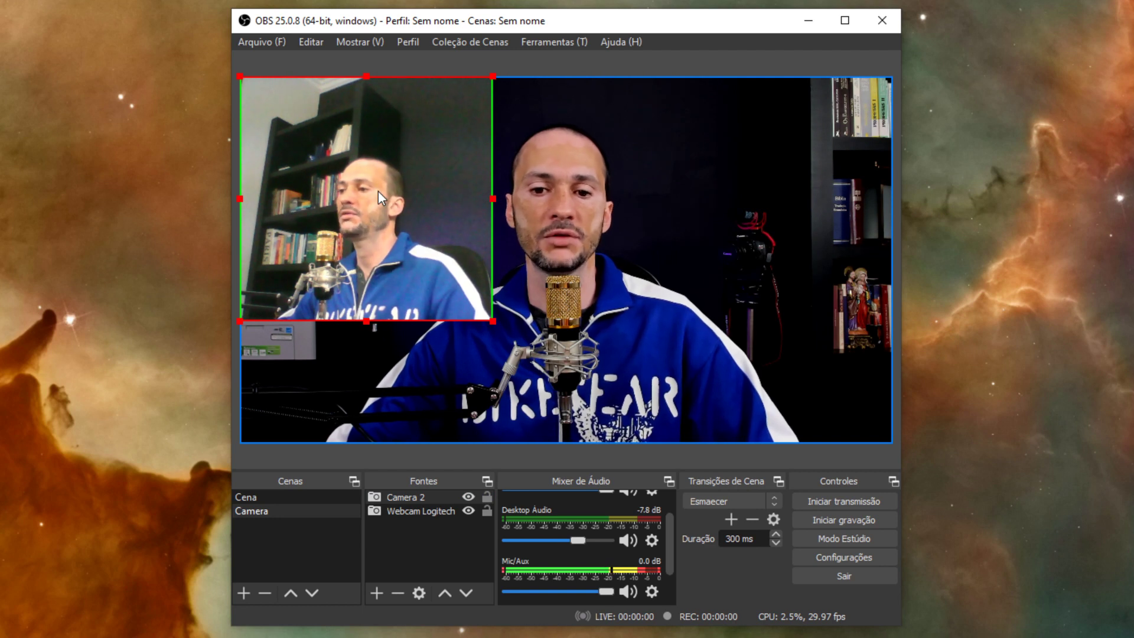
pyautogui.moveTo(493, 320); pyautogui.dragTo(580, 440)
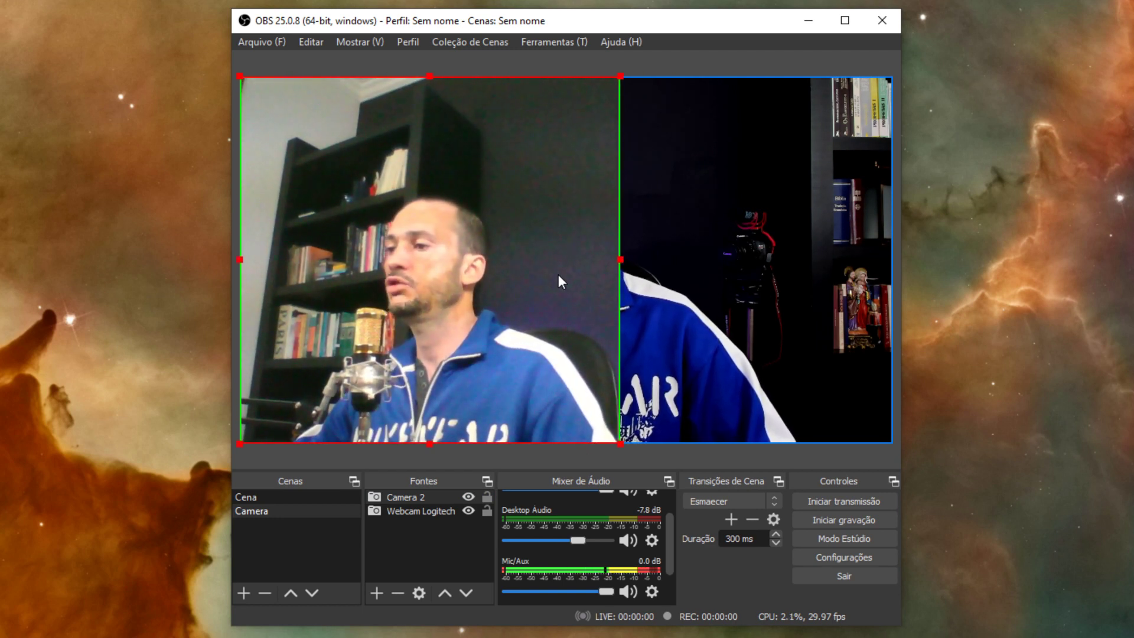
pyautogui.moveTo(551, 274); pyautogui.dragTo(520, 279)
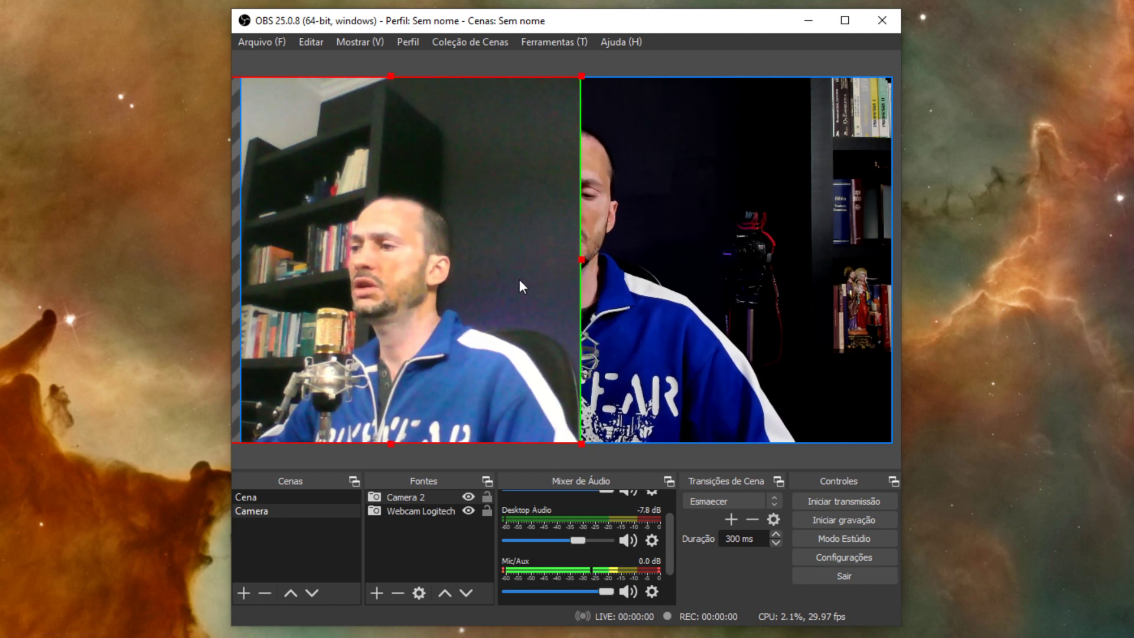
# Crop the Webcam Logitech BRIO image and position it to fill the right half of the canvas beside Camera 2
pyautogui.click(722, 275)
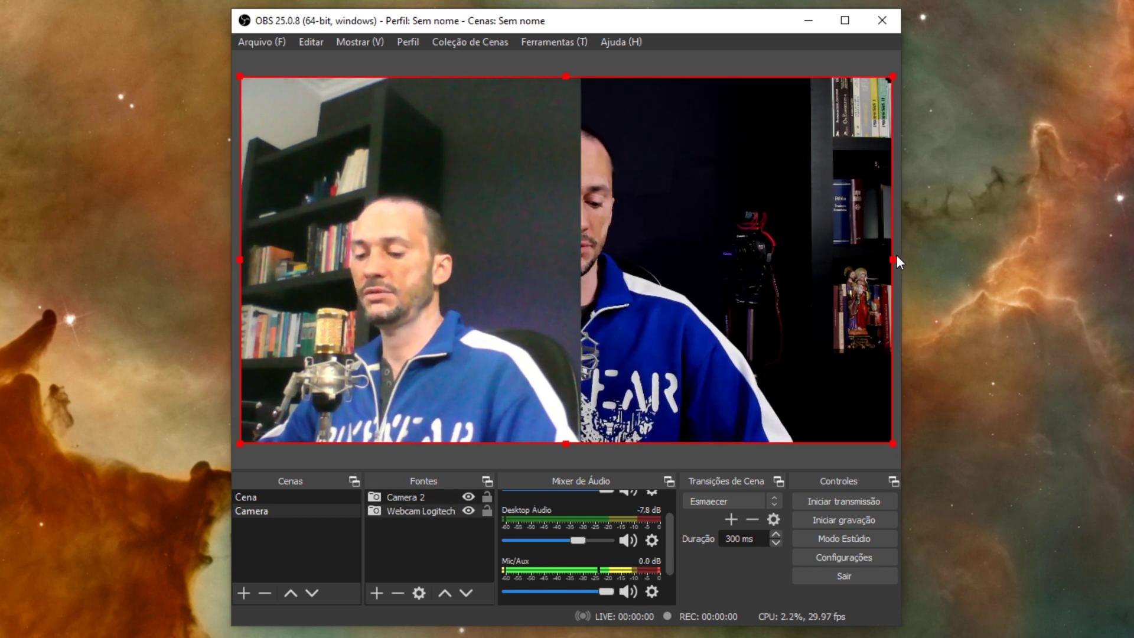
pyautogui.moveTo(893, 263); pyautogui.dragTo(832, 274)
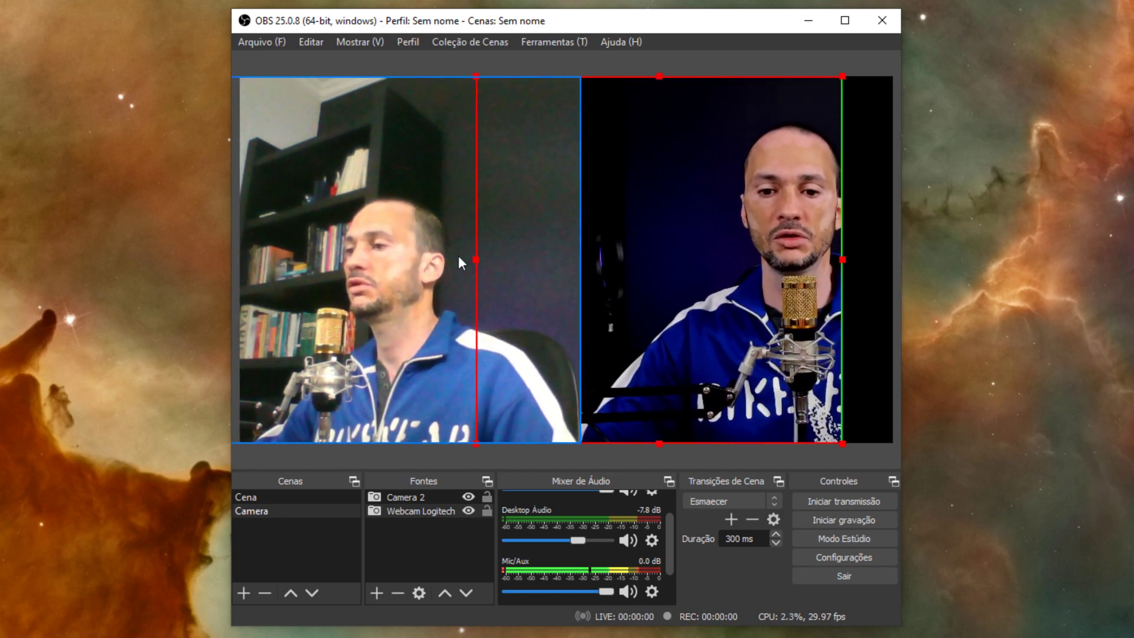
pyautogui.moveTo(476, 259); pyautogui.dragTo(578, 260)
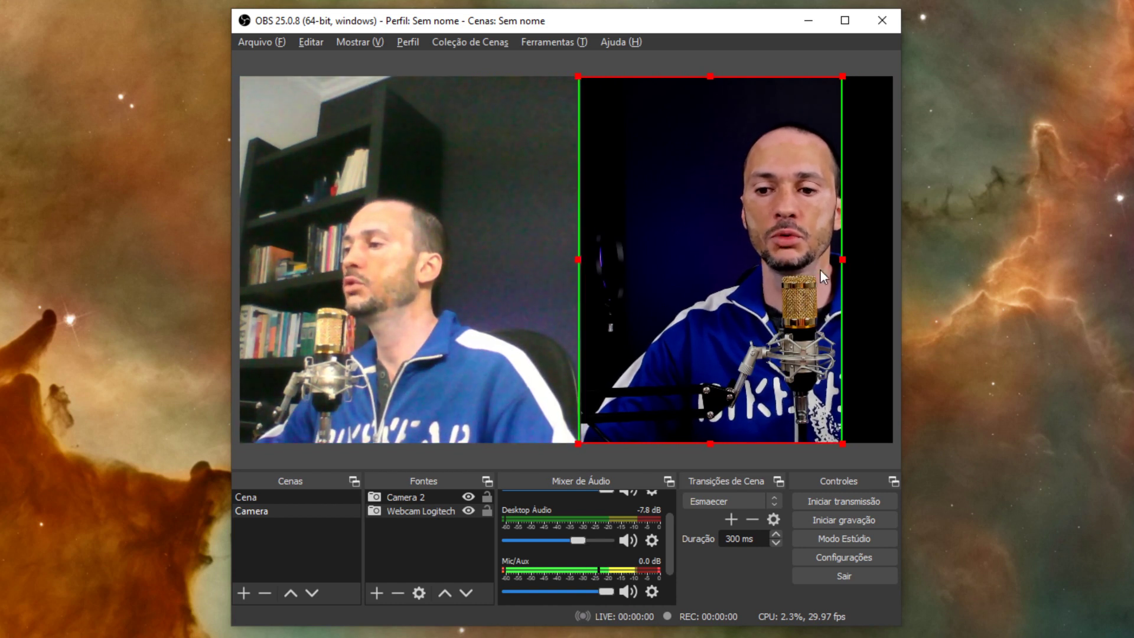
pyautogui.moveTo(843, 260); pyautogui.dragTo(895, 248)
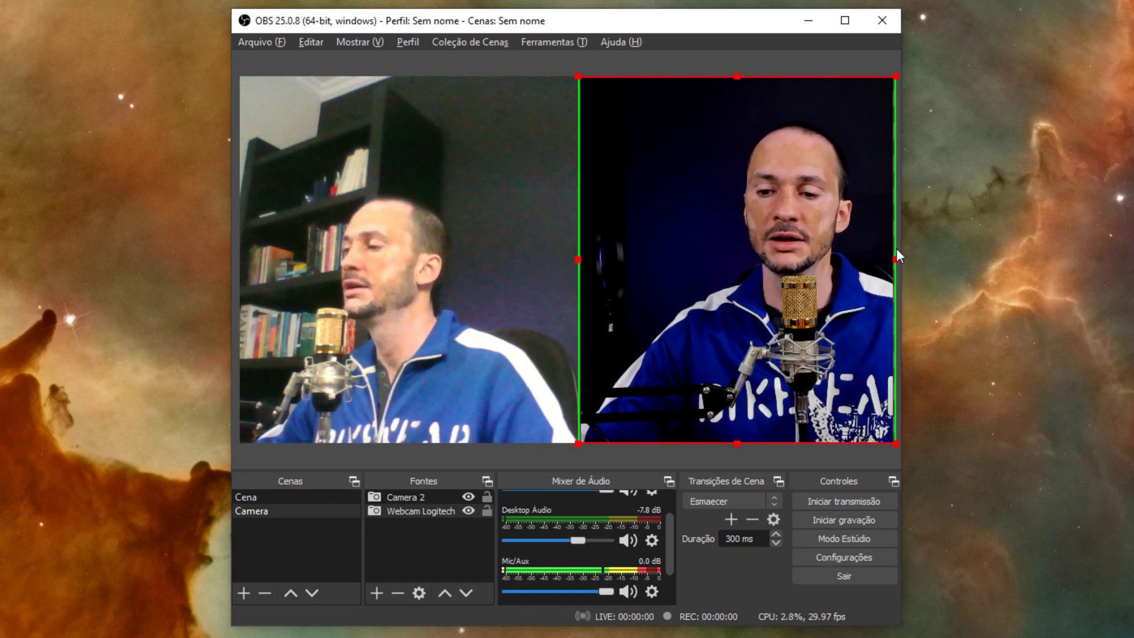
pyautogui.moveTo(829, 271); pyautogui.dragTo(798, 271)
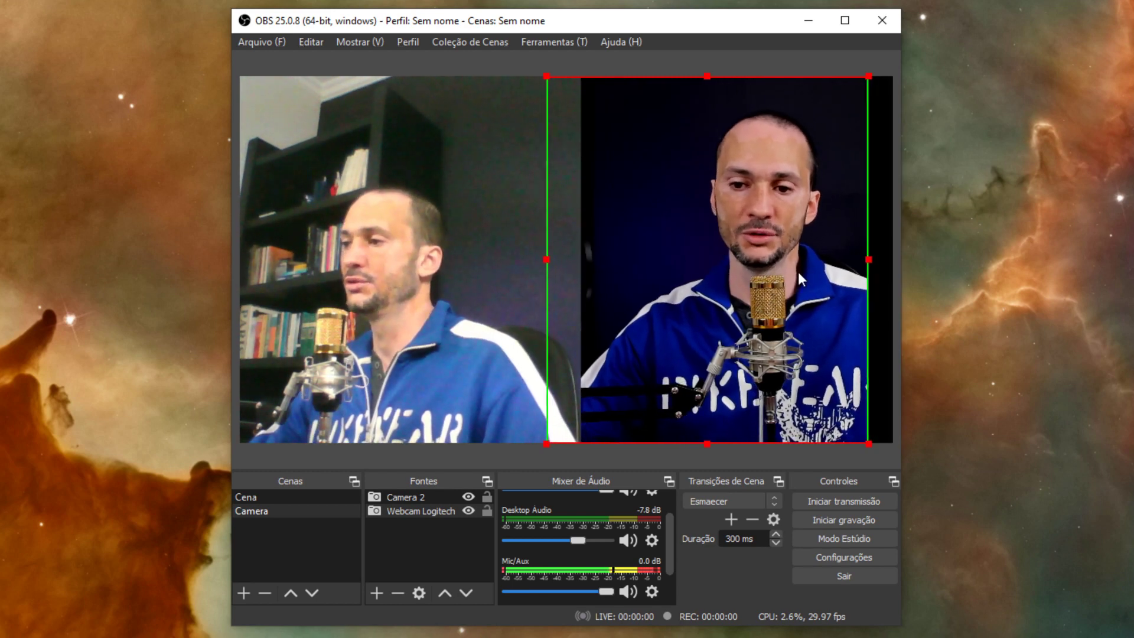
pyautogui.moveTo(868, 259); pyautogui.dragTo(895, 258)
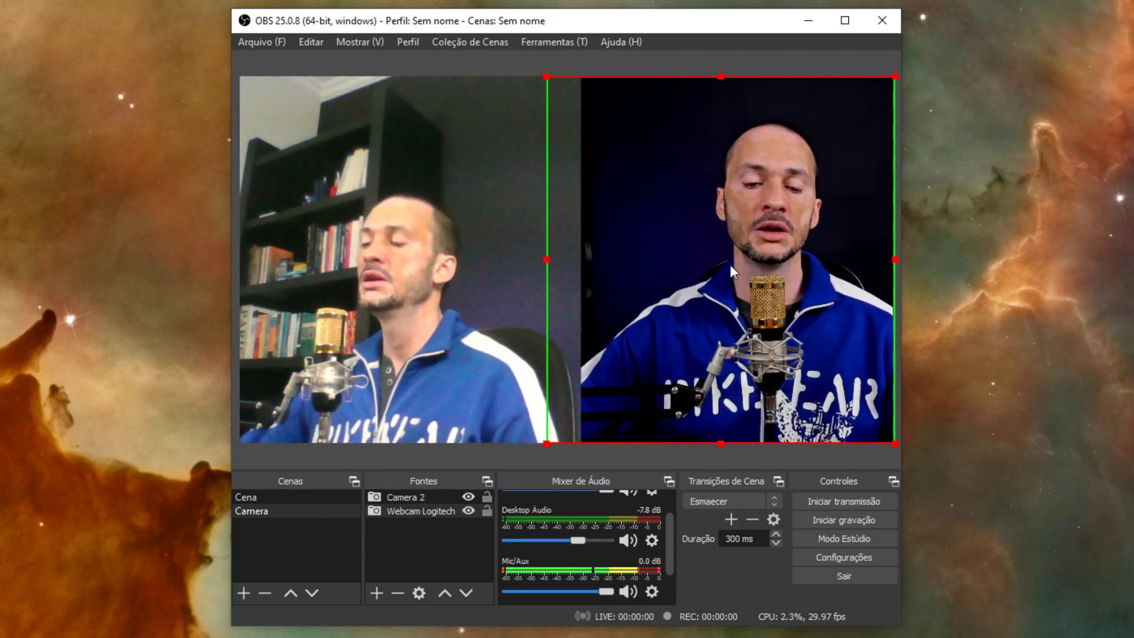
# Switch to the Cena scene and back to Camera, and remove the Camera 2 source
pyautogui.click(294, 495)
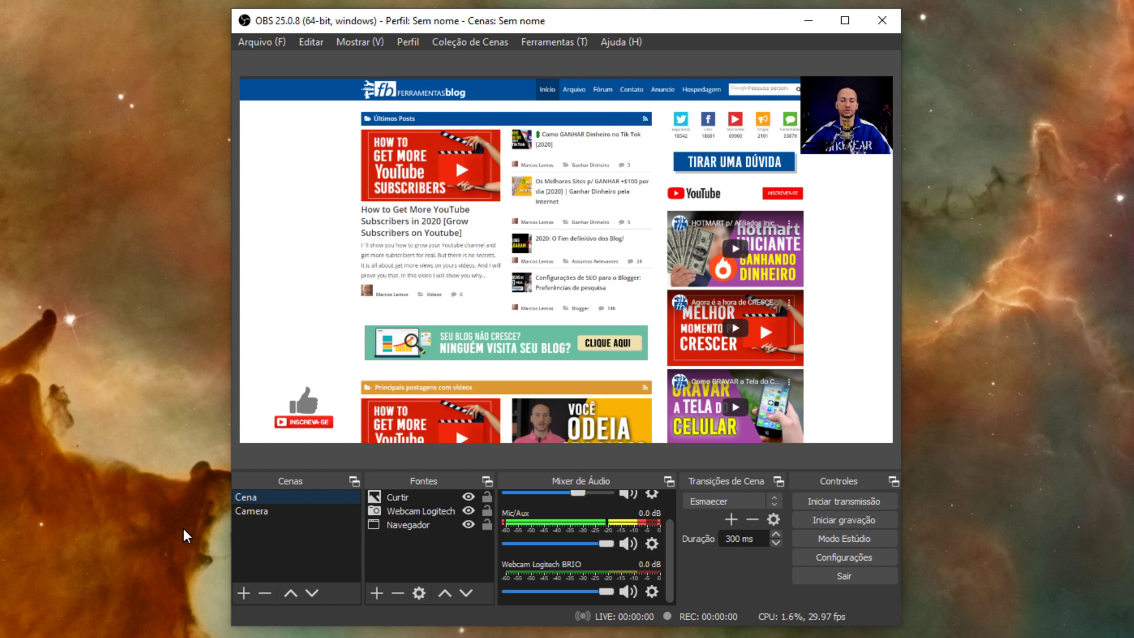
pyautogui.click(283, 515)
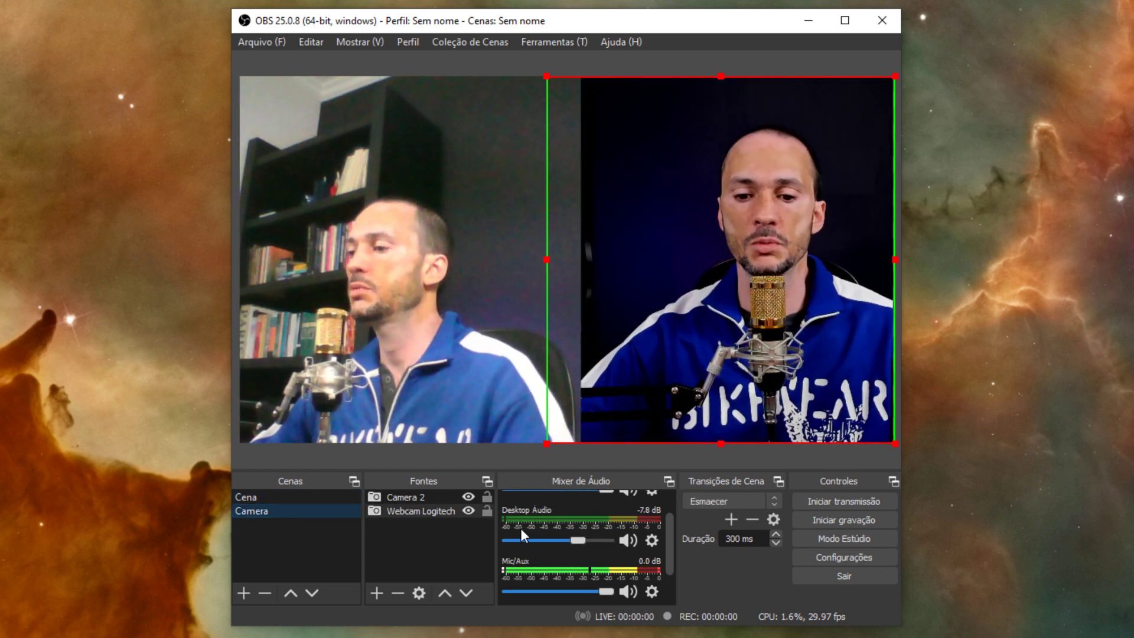
pyautogui.click(434, 496)
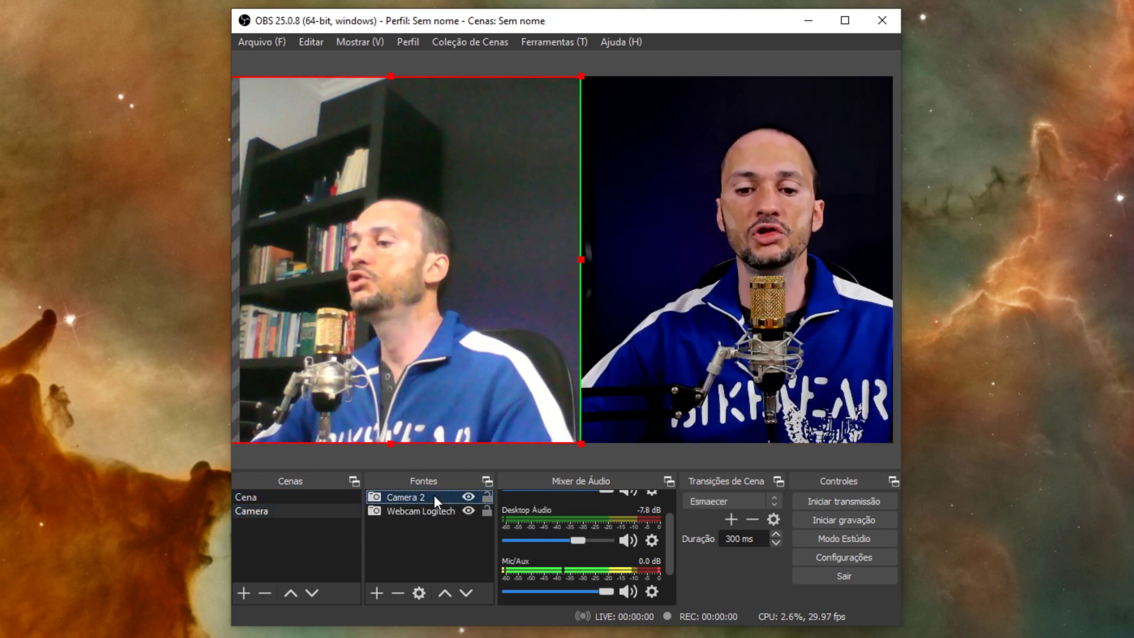
pyautogui.click(395, 593)
pyautogui.click(601, 348)
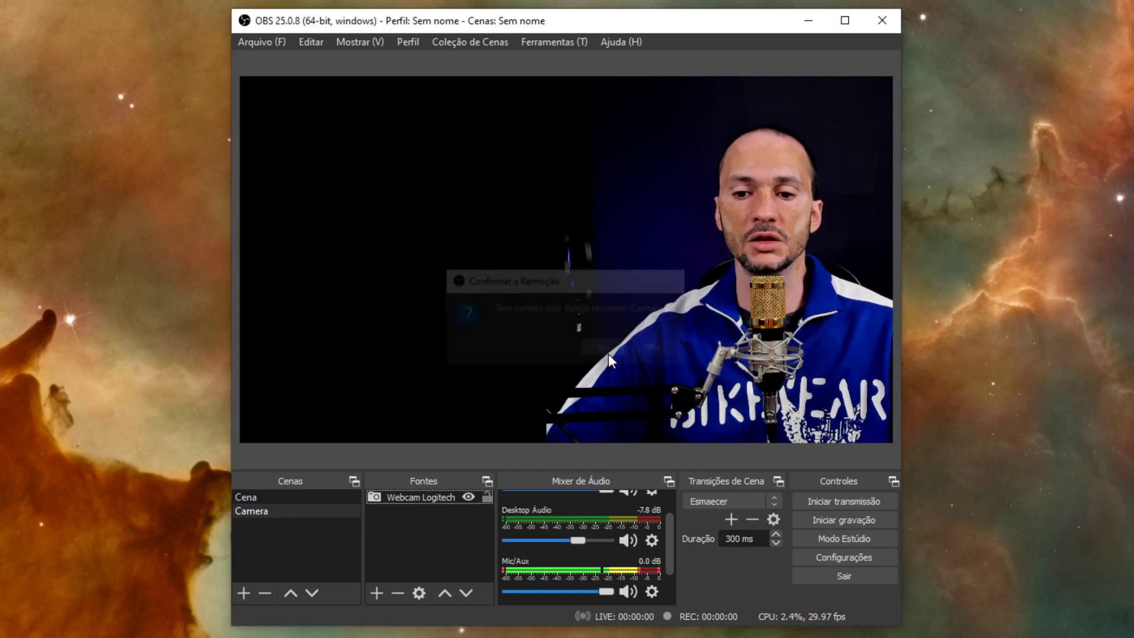
# Move the cropped webcam image toward the canvas centre and clear its transform
pyautogui.moveTo(755, 278); pyautogui.dragTo(590, 277)
pyautogui.rightClick(526, 197)
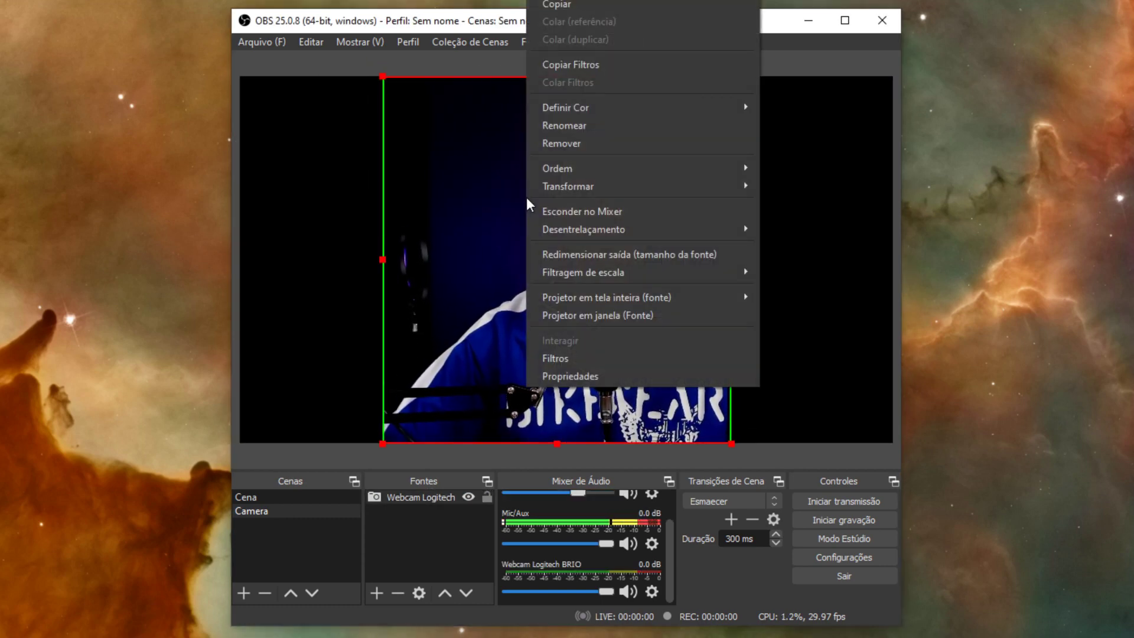
pyautogui.moveTo(654, 191)
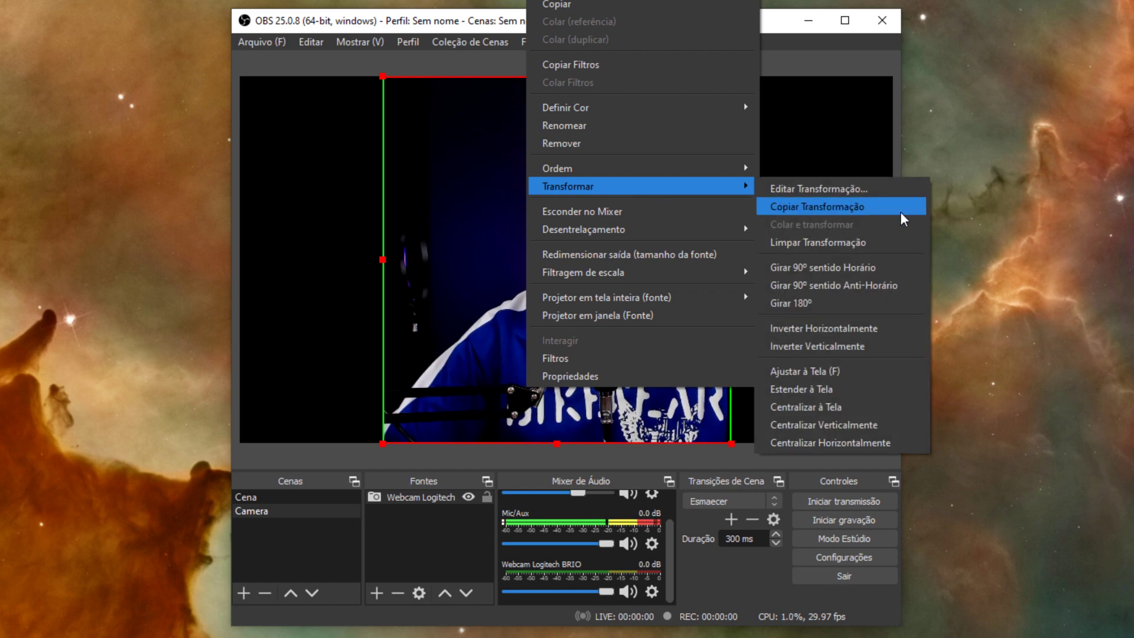
pyautogui.click(848, 244)
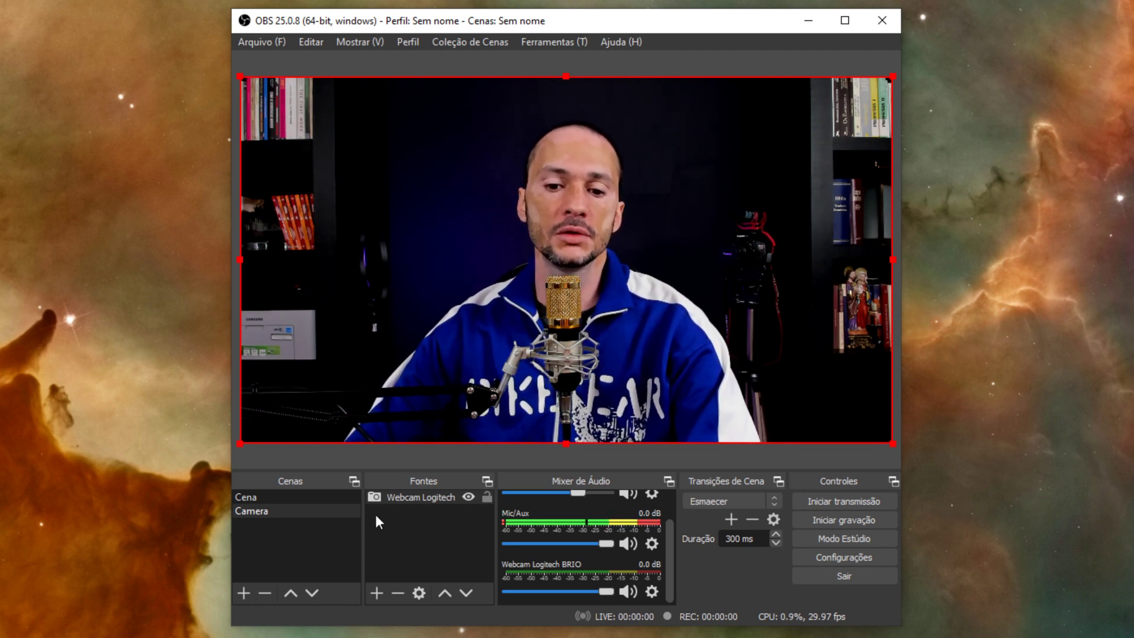
# Add a new scene named Contador
pyautogui.click(320, 534)
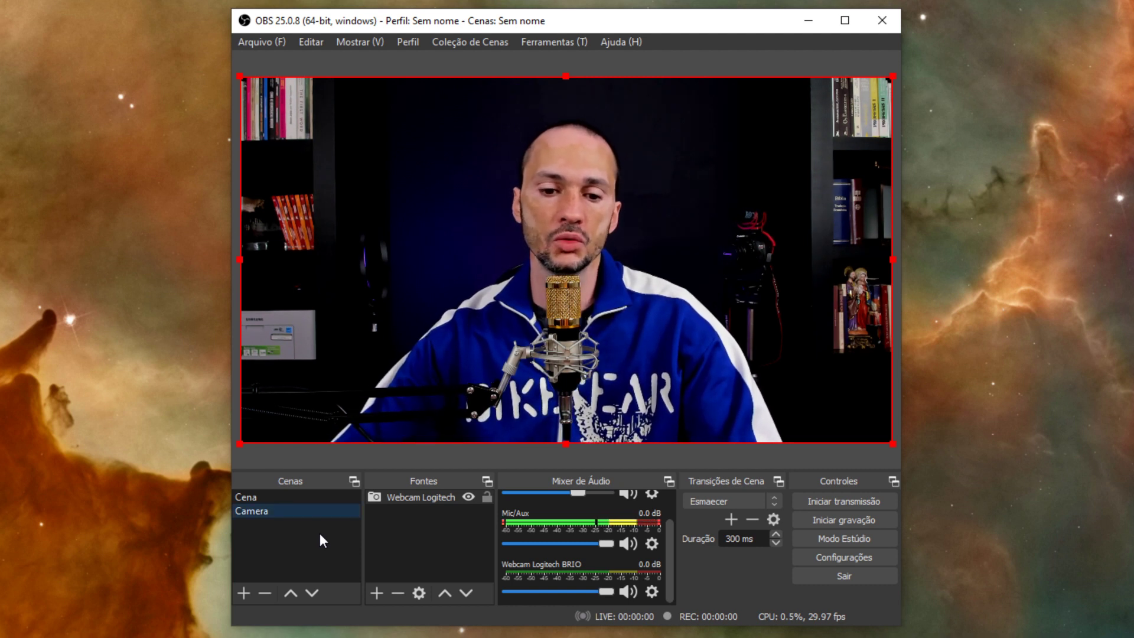
pyautogui.click(241, 596)
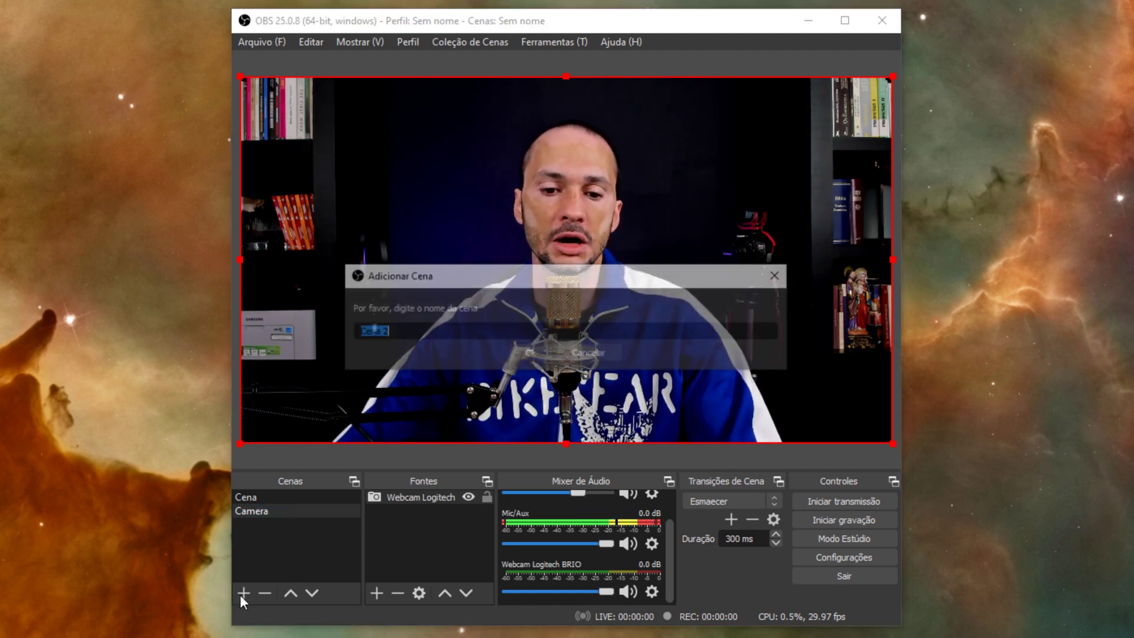
pyautogui.write('Contador')
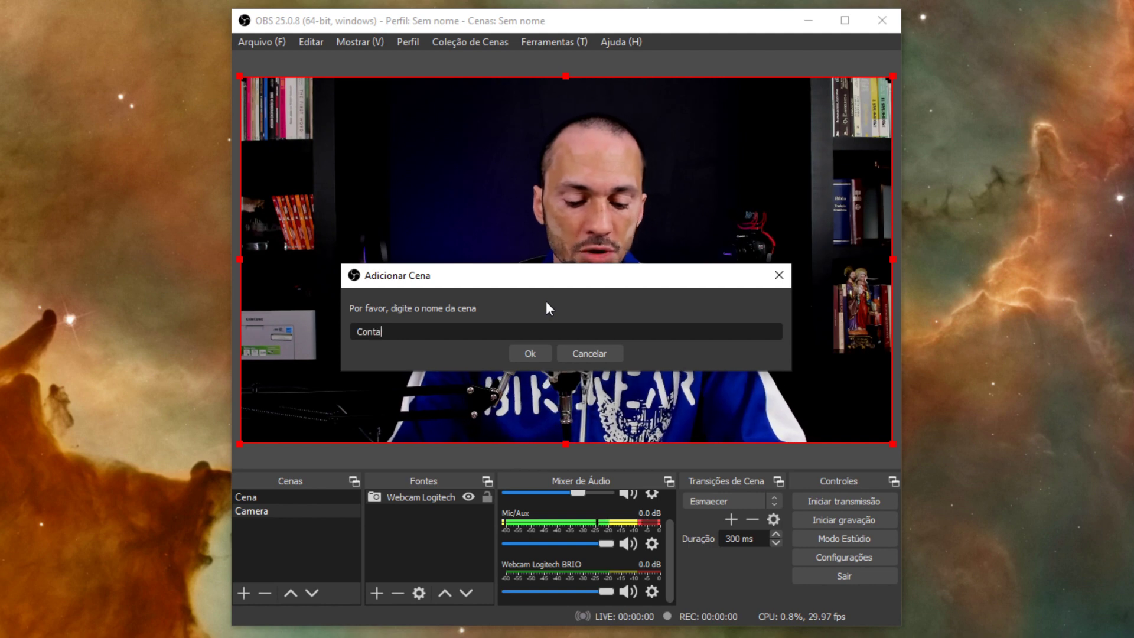
pyautogui.click(544, 350)
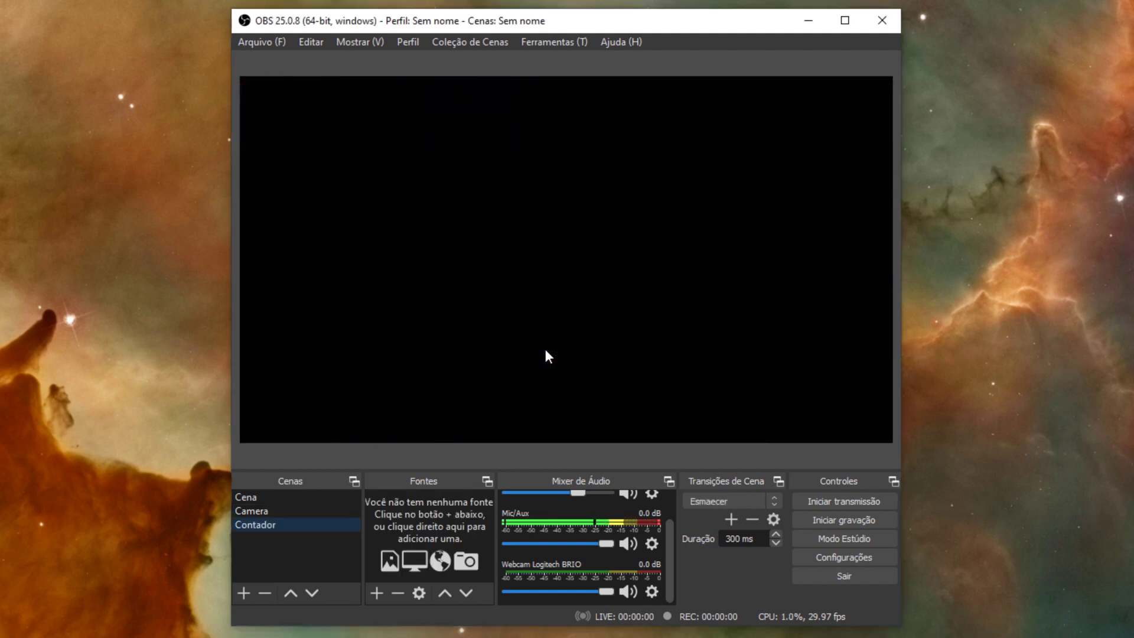
# Add a new Text (GDI+) source named Texto to the Contador scene with its default properties
pyautogui.click(380, 591)
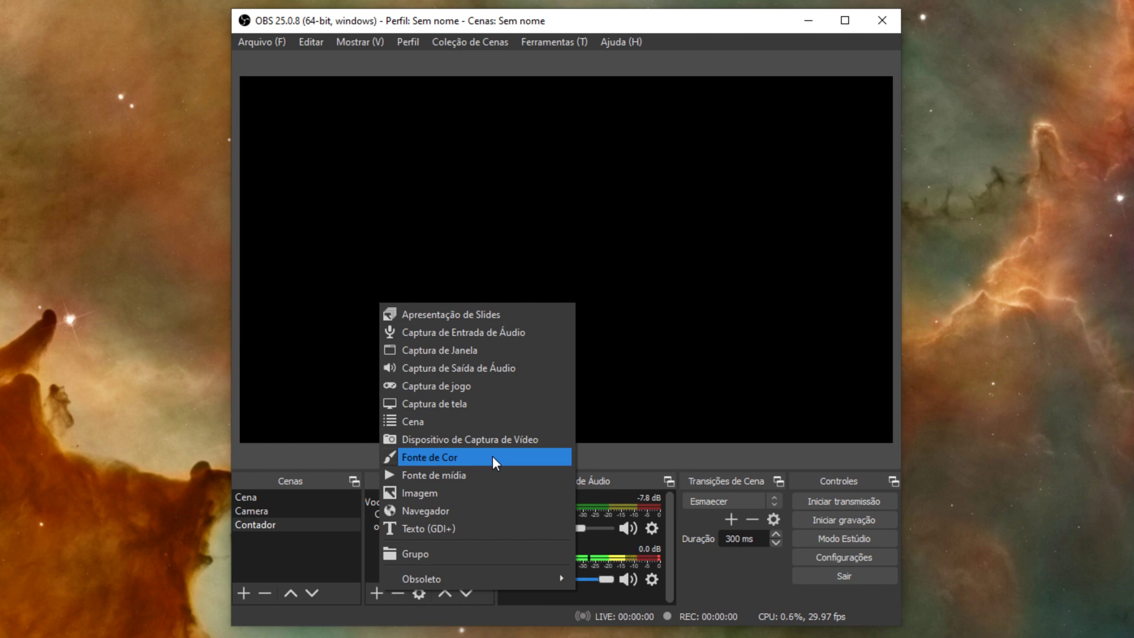
pyautogui.click(466, 530)
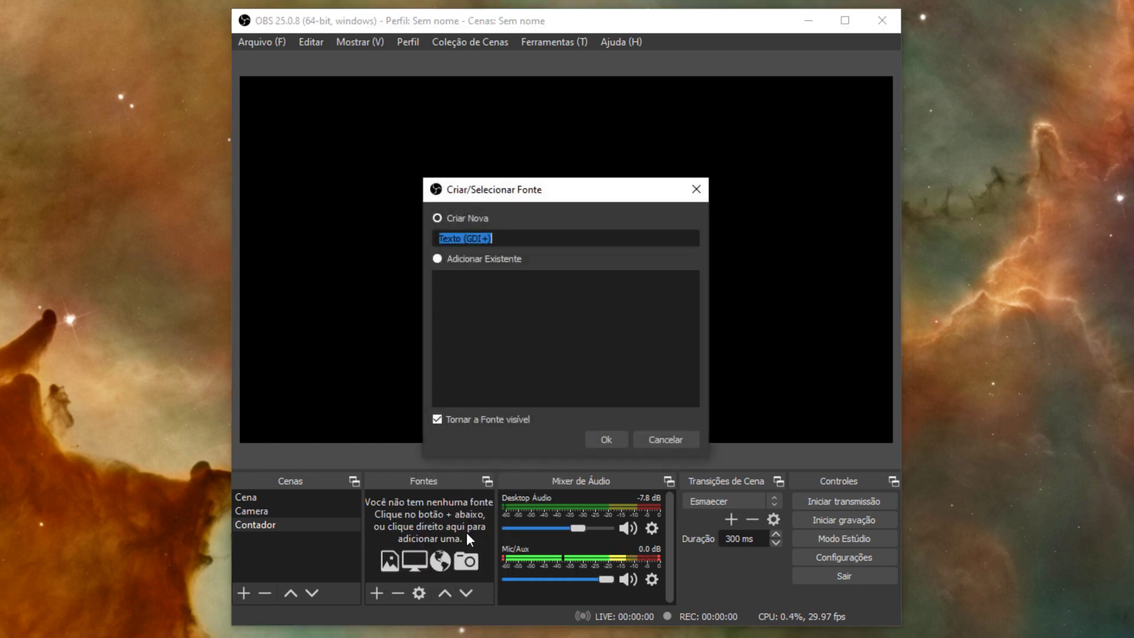
pyautogui.click(522, 236)
pyautogui.press('BackSpace')
pyautogui.press('BackSpace')
pyautogui.press('BackSpace')
pyautogui.press('BackSpace')
pyautogui.press('BackSpace')
pyautogui.press('BackSpace')
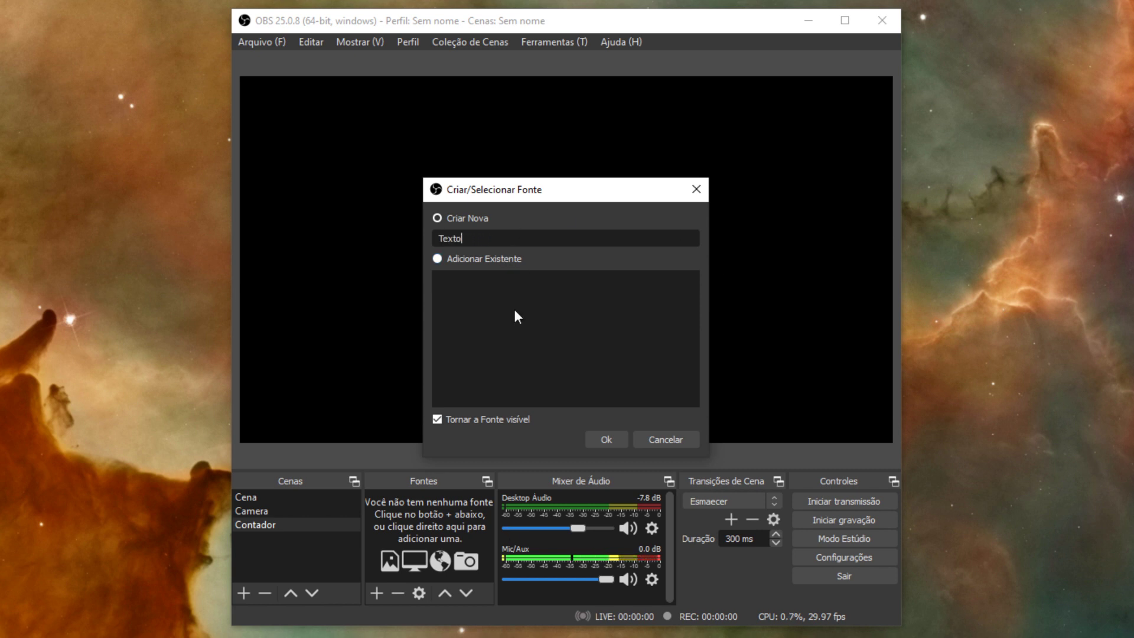
pyautogui.click(602, 438)
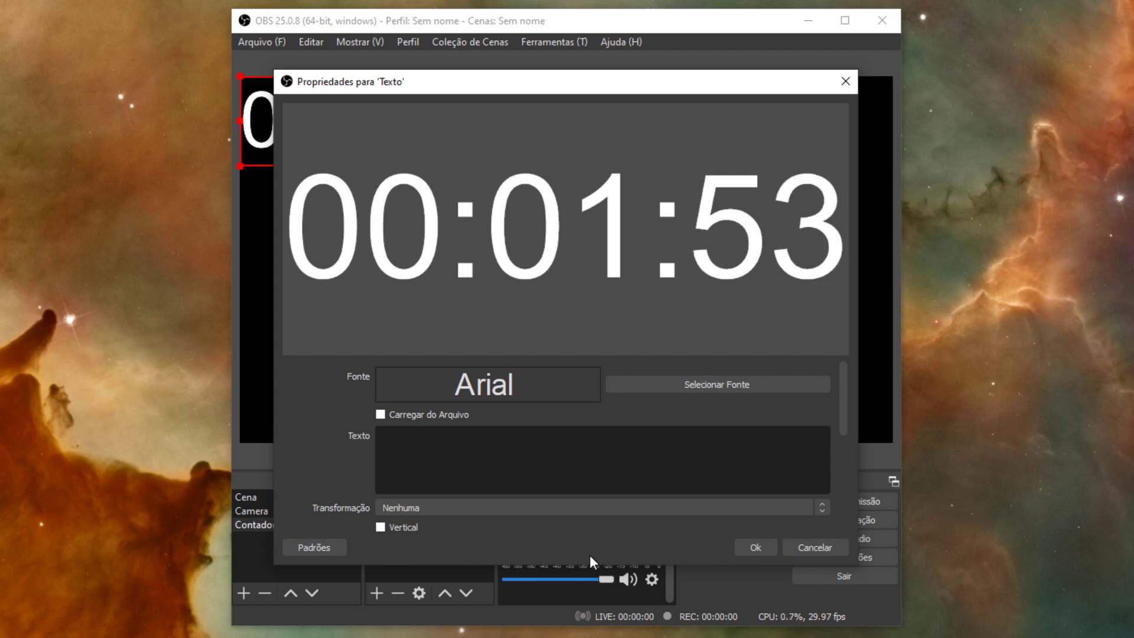
pyautogui.click(756, 547)
# Move the timer text toward the middle, crop the hours off its left side, and centre it on the canvas
pyautogui.moveTo(337, 157); pyautogui.dragTo(589, 265)
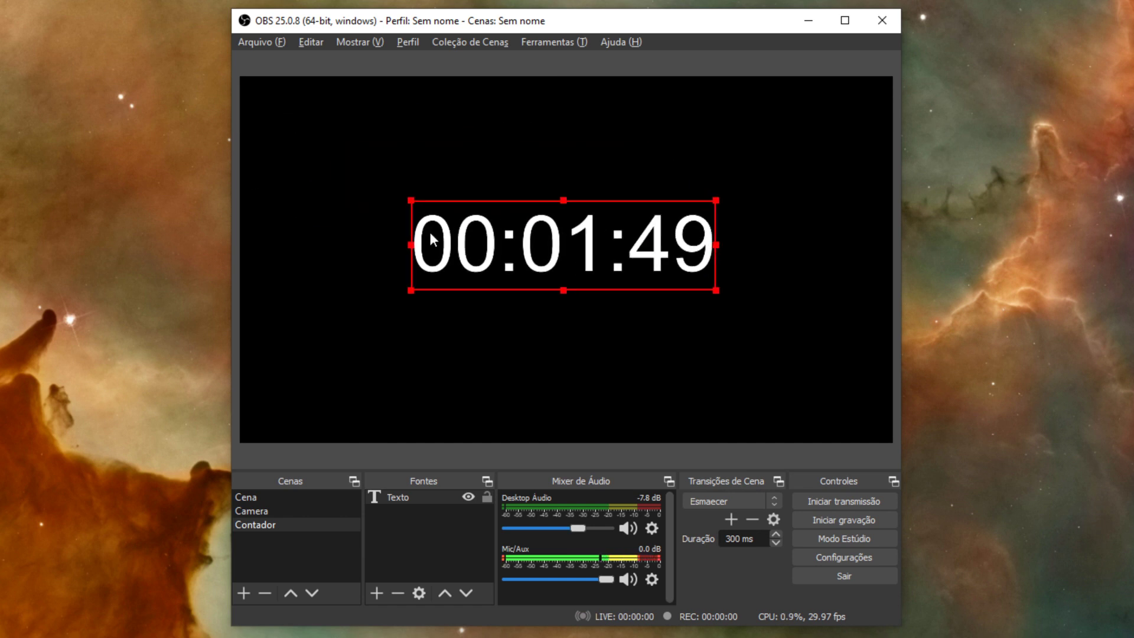
pyautogui.press('alt')
pyautogui.moveTo(406, 244); pyautogui.dragTo(520, 244)
pyautogui.moveTo(661, 252); pyautogui.dragTo(616, 267)
pyautogui.rightClick(579, 246)
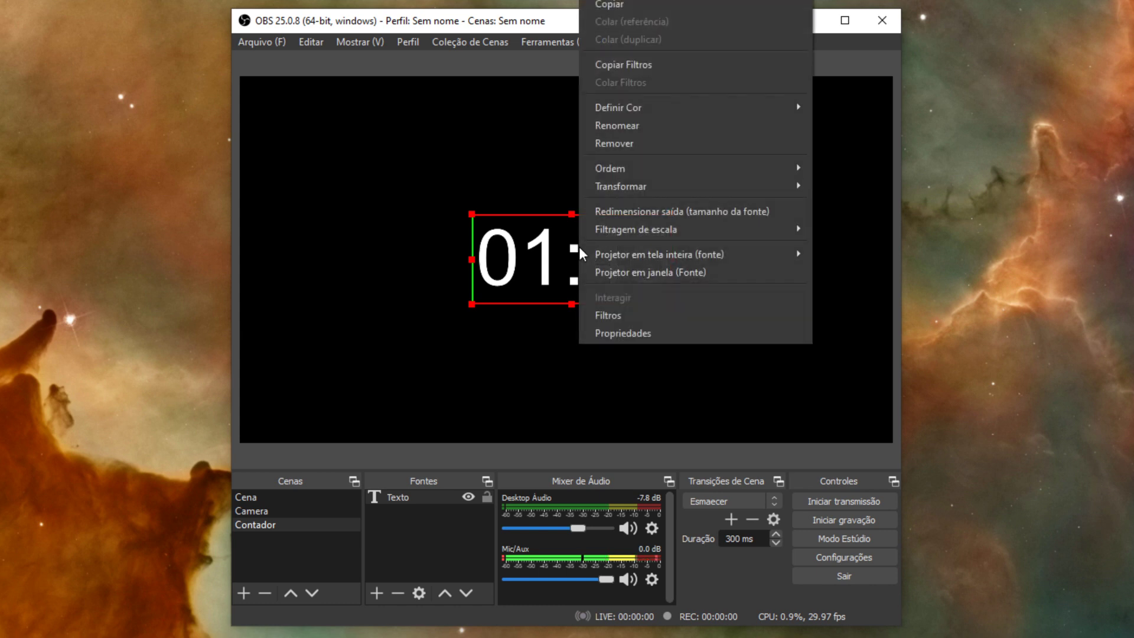
pyautogui.moveTo(660, 224)
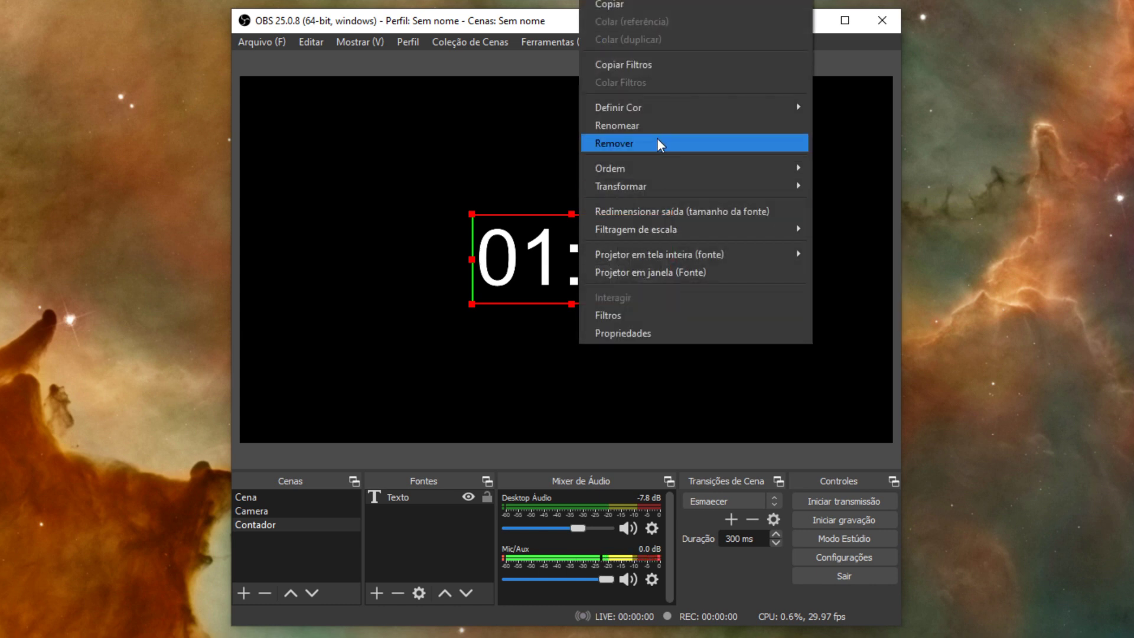
pyautogui.moveTo(753, 188)
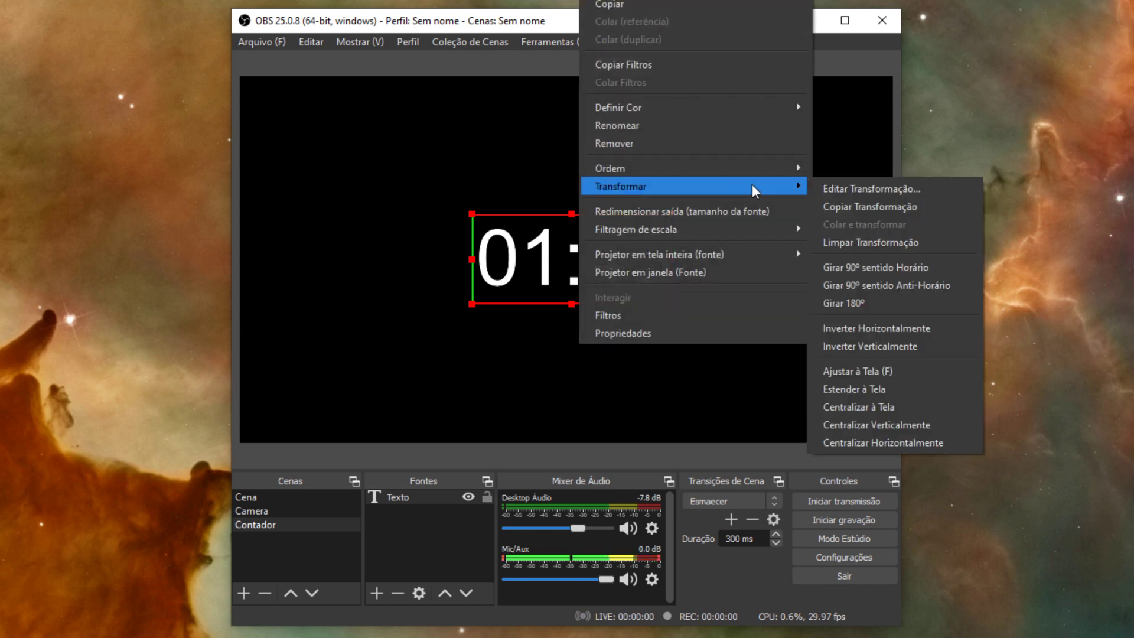
pyautogui.click(903, 406)
pyautogui.click(673, 373)
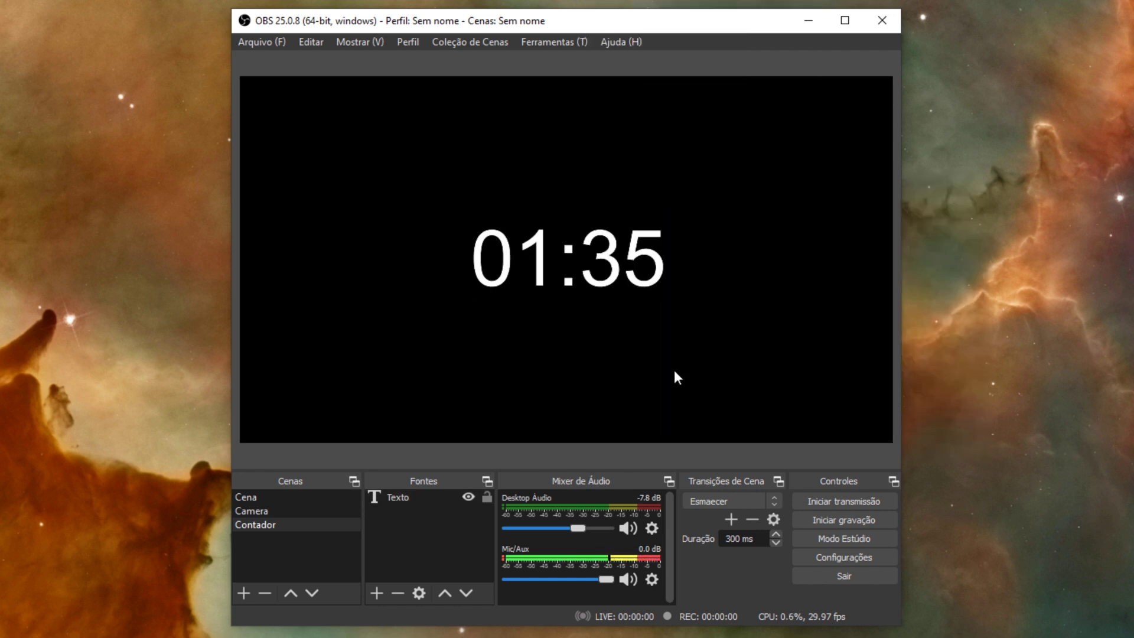
# Open the script manager and load countdown.lua from the frontend-tools scripts folder
pyautogui.click(404, 503)
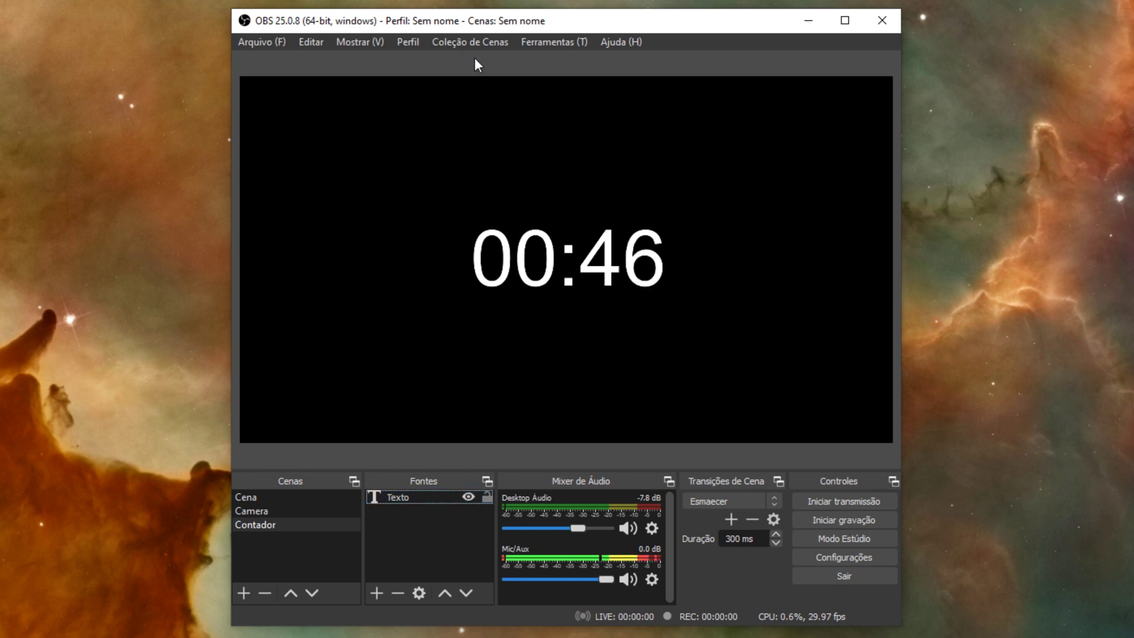
pyautogui.click(558, 41)
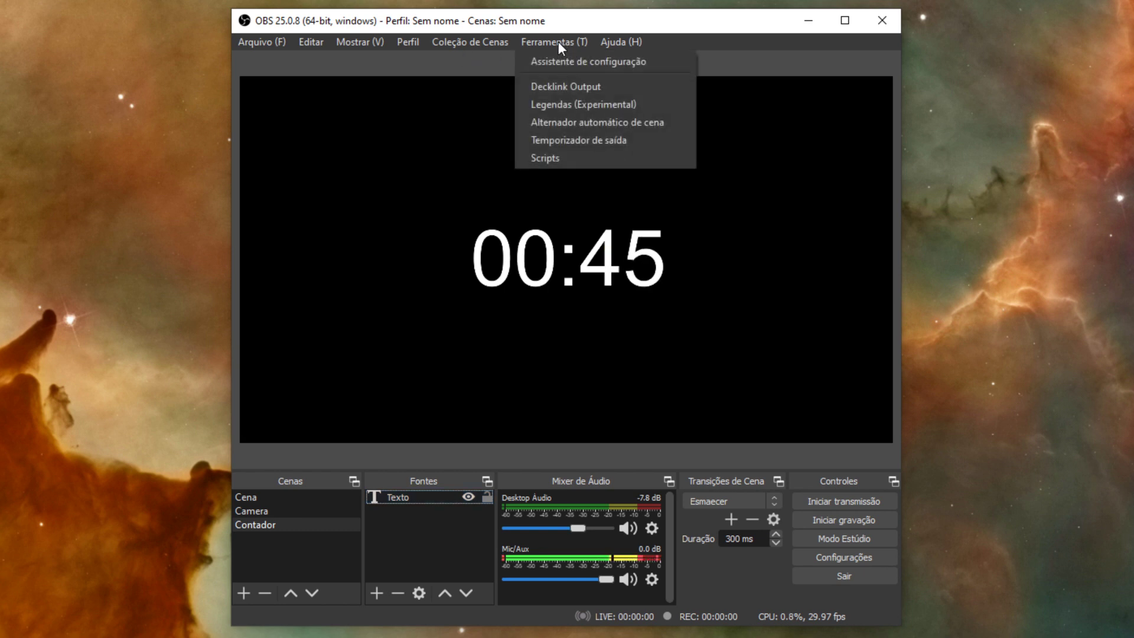
pyautogui.click(577, 160)
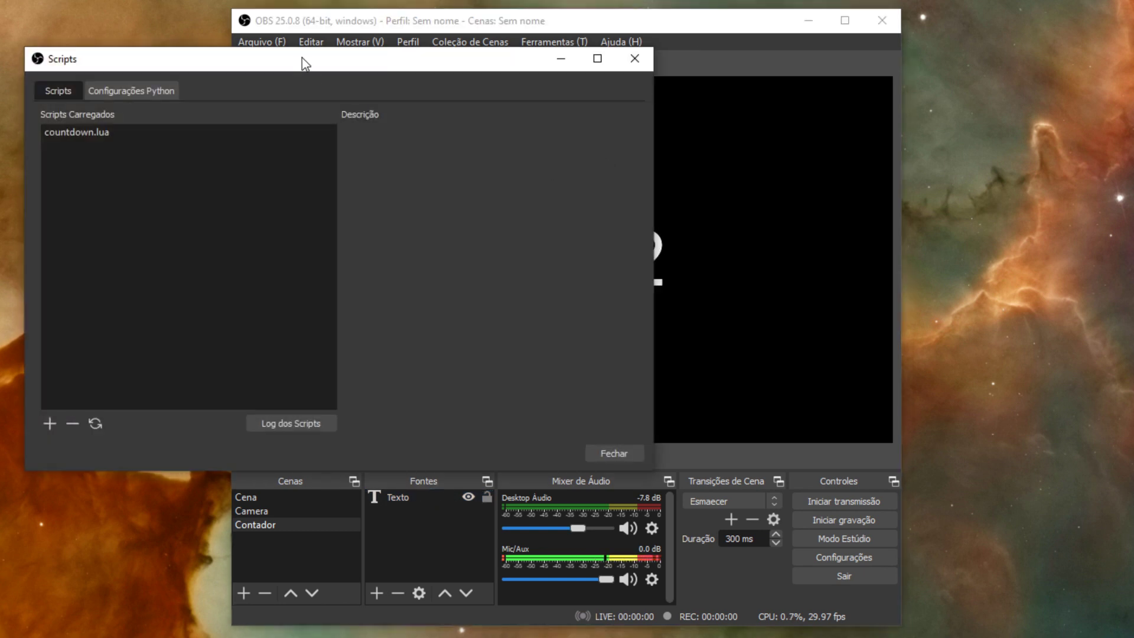
pyautogui.moveTo(310, 62); pyautogui.dragTo(488, 59)
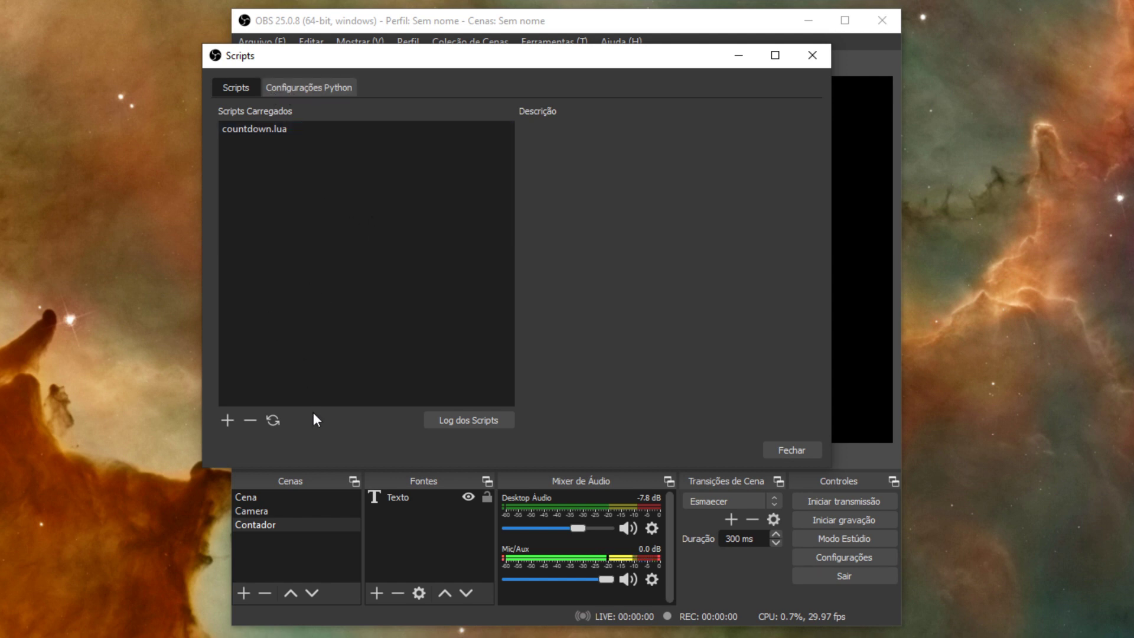
pyautogui.click(228, 420)
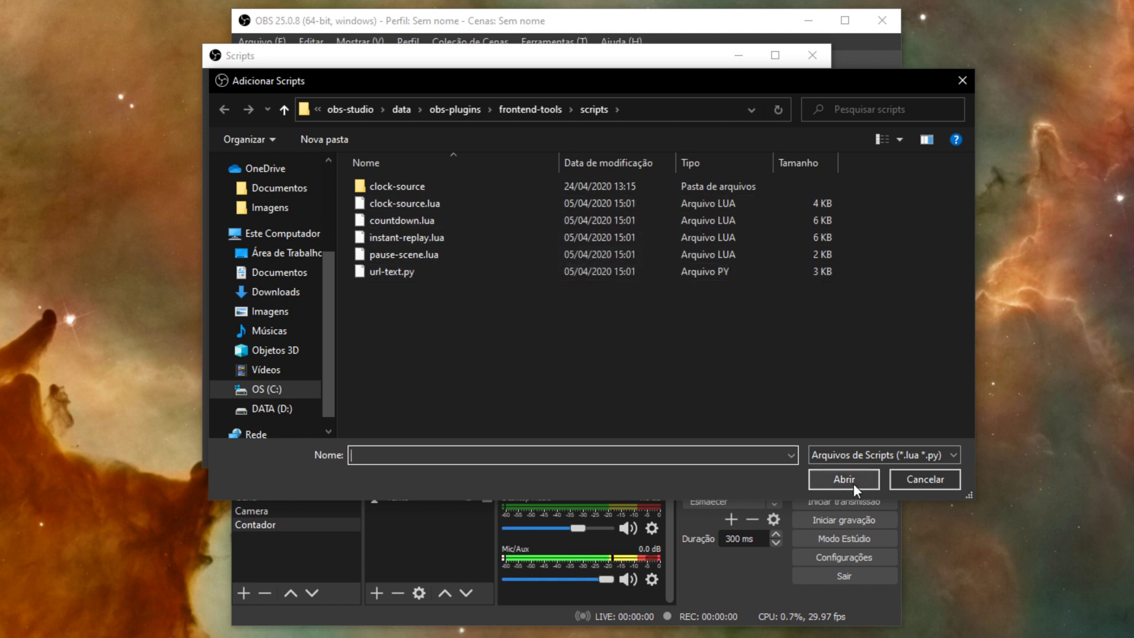
pyautogui.click(437, 220)
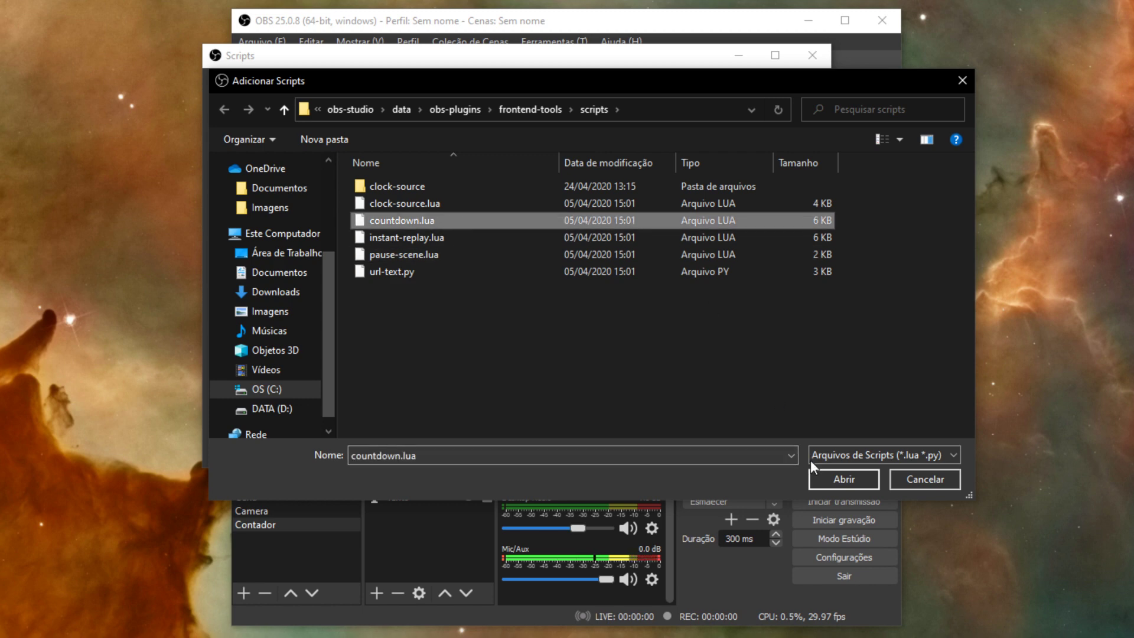
pyautogui.click(834, 478)
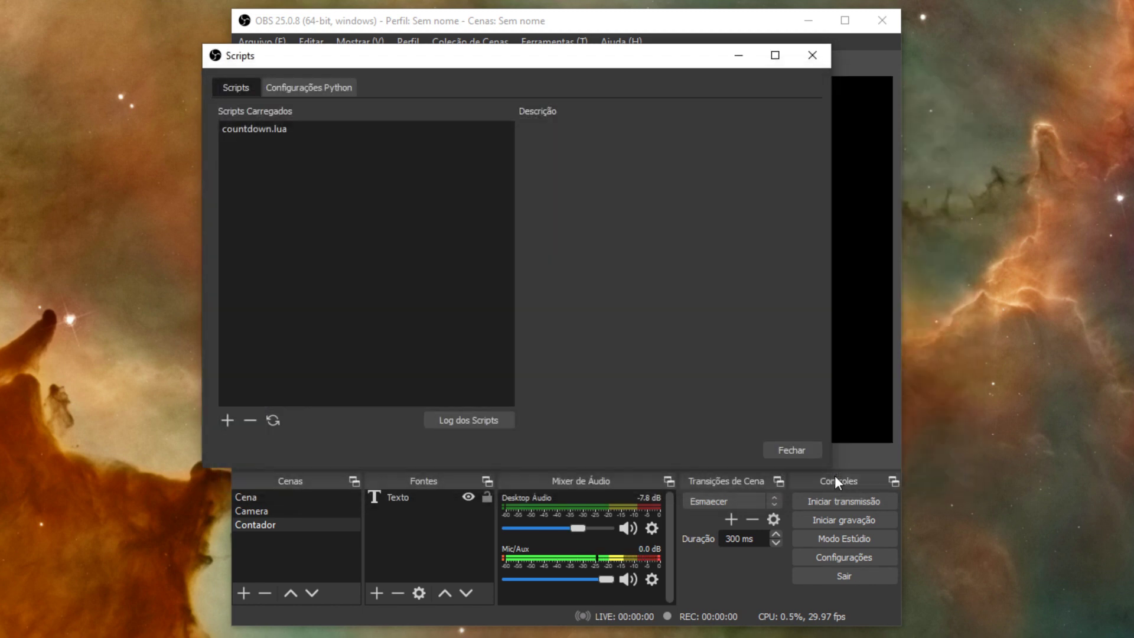
# Set the countdown.lua script's duration to 5 minutes and its text source to Texto
pyautogui.click(281, 129)
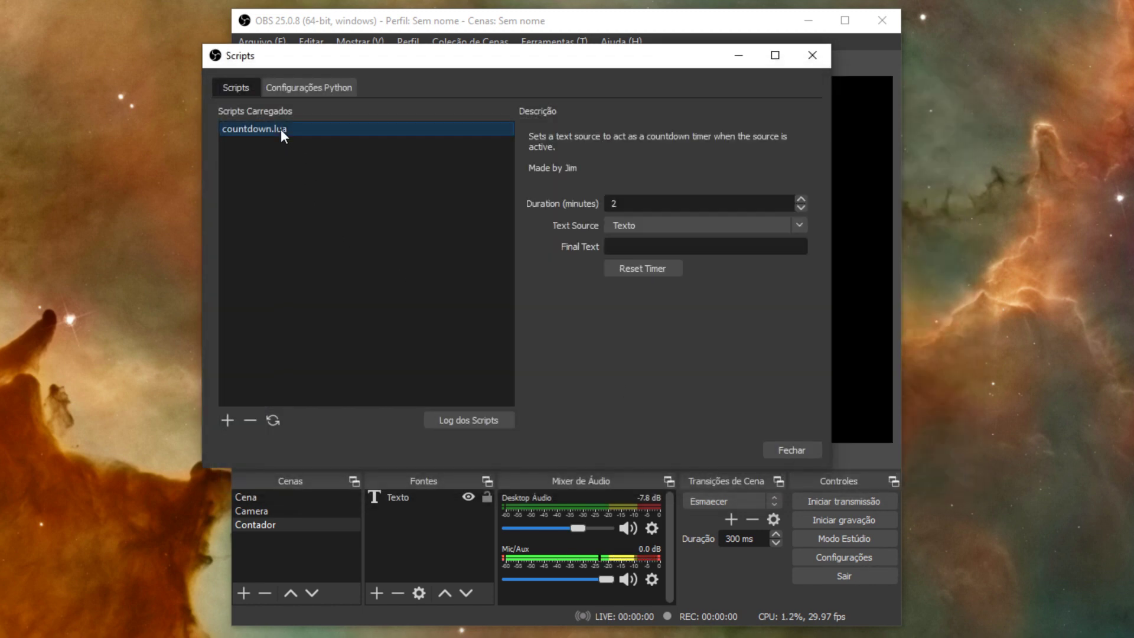
pyautogui.click(666, 204)
pyautogui.press('BackSpace')
pyautogui.write('5')
pyautogui.click(799, 225)
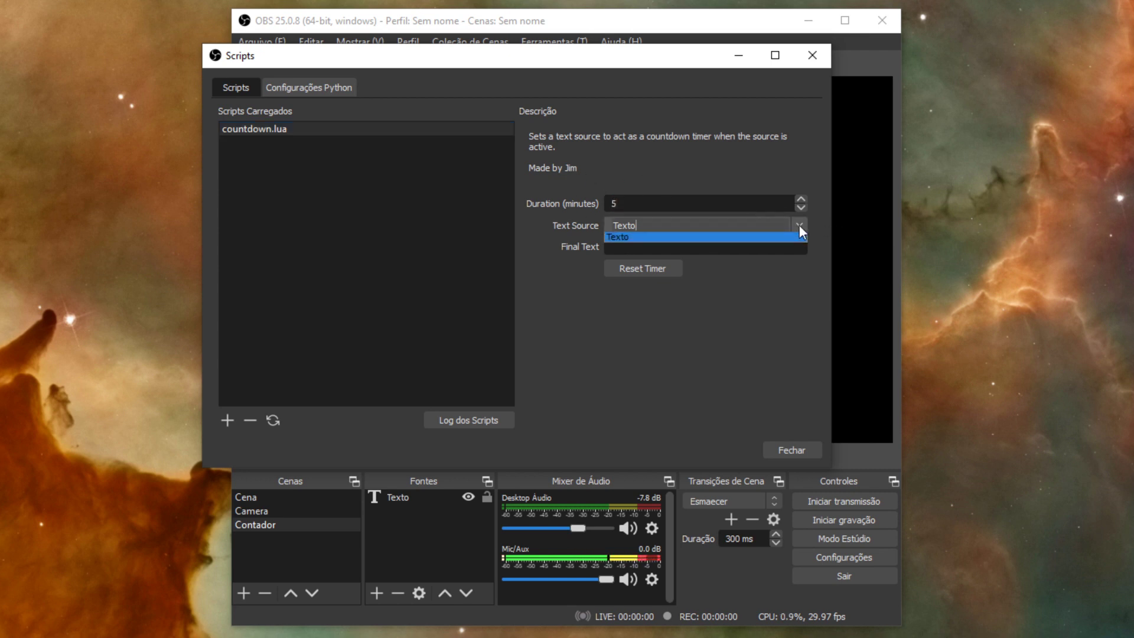
pyautogui.click(712, 238)
# Uncover the preview, reset the countdown timer, and close the script manager
pyautogui.moveTo(619, 61); pyautogui.dragTo(616, 385)
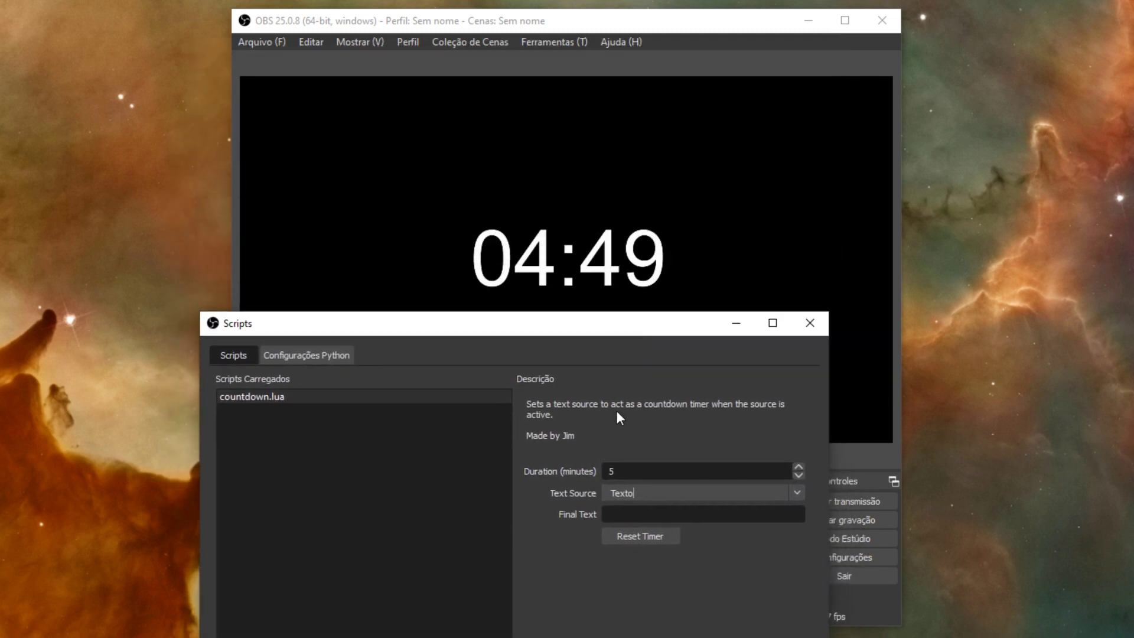
pyautogui.click(641, 537)
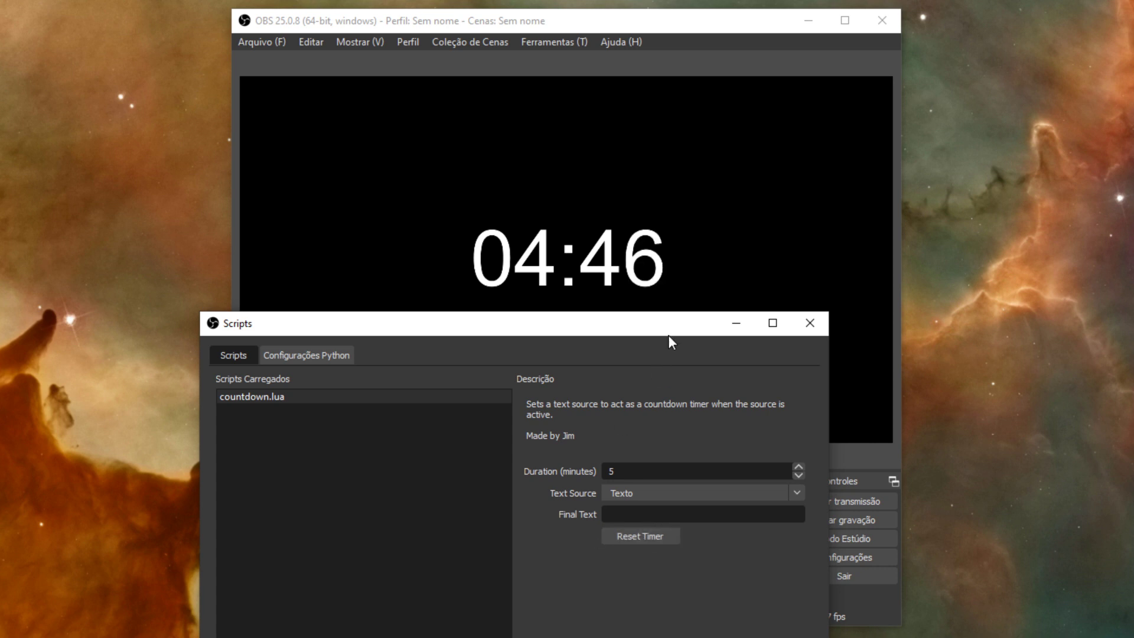
pyautogui.moveTo(674, 320); pyautogui.dragTo(688, 60)
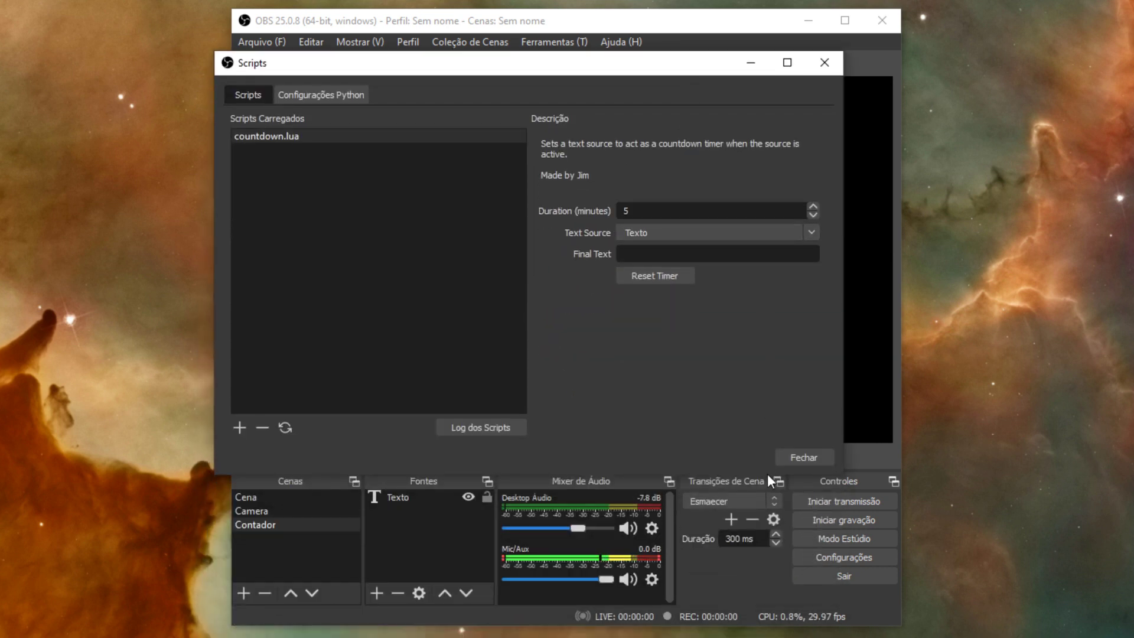
pyautogui.click(802, 456)
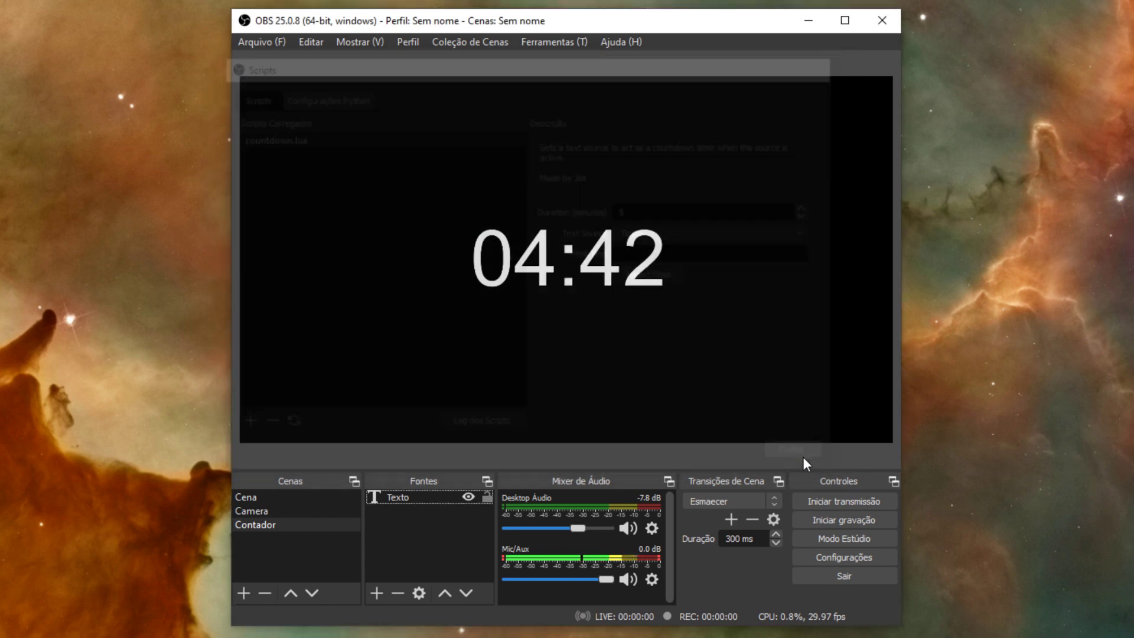